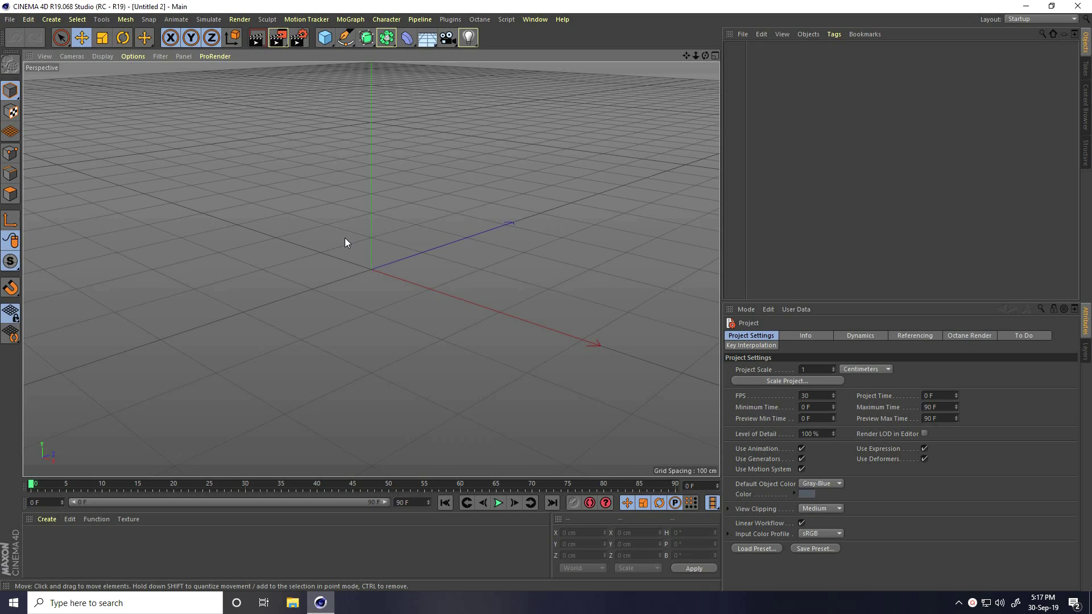
Step: Add a cube and size it 500 × 10 × 100 cm to form a flat plank
{"action": "left_click", "coordinate": [328, 40]}
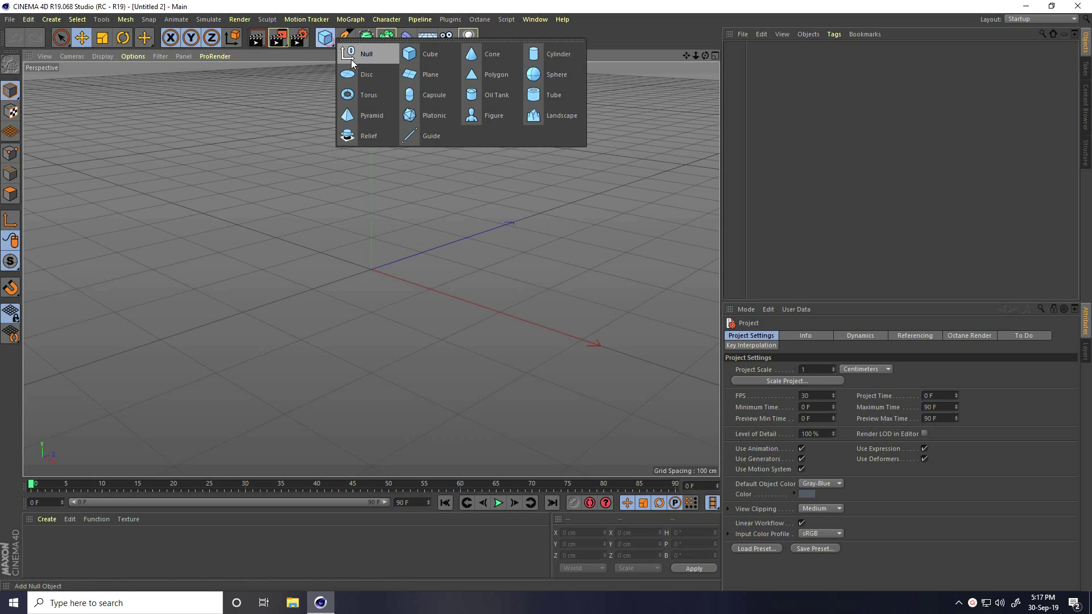
{"action": "left_click", "coordinate": [442, 60]}
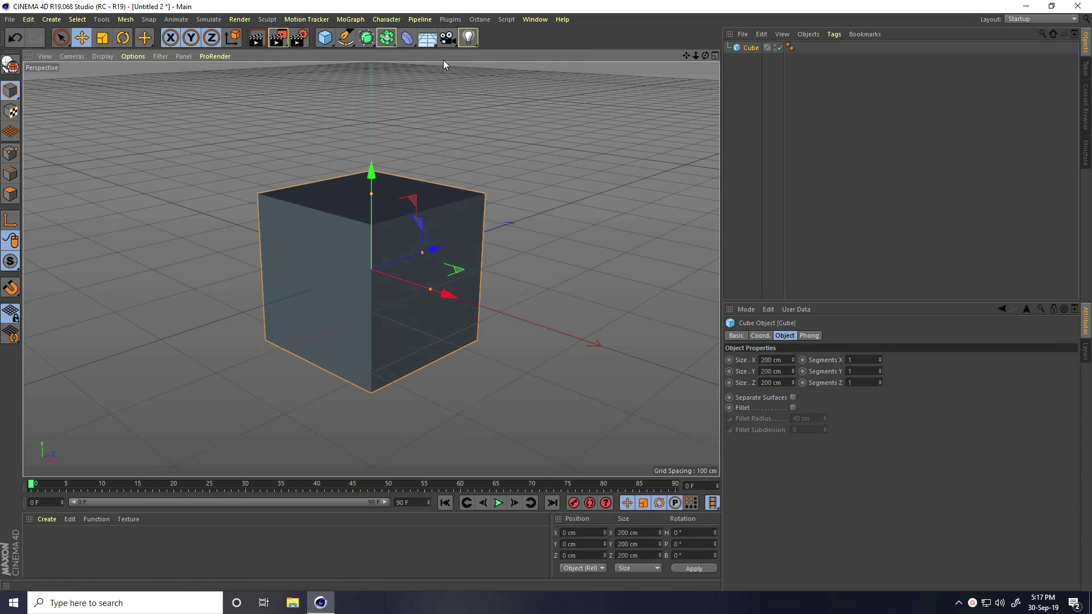
{"action": "left_click", "coordinate": [786, 361]}
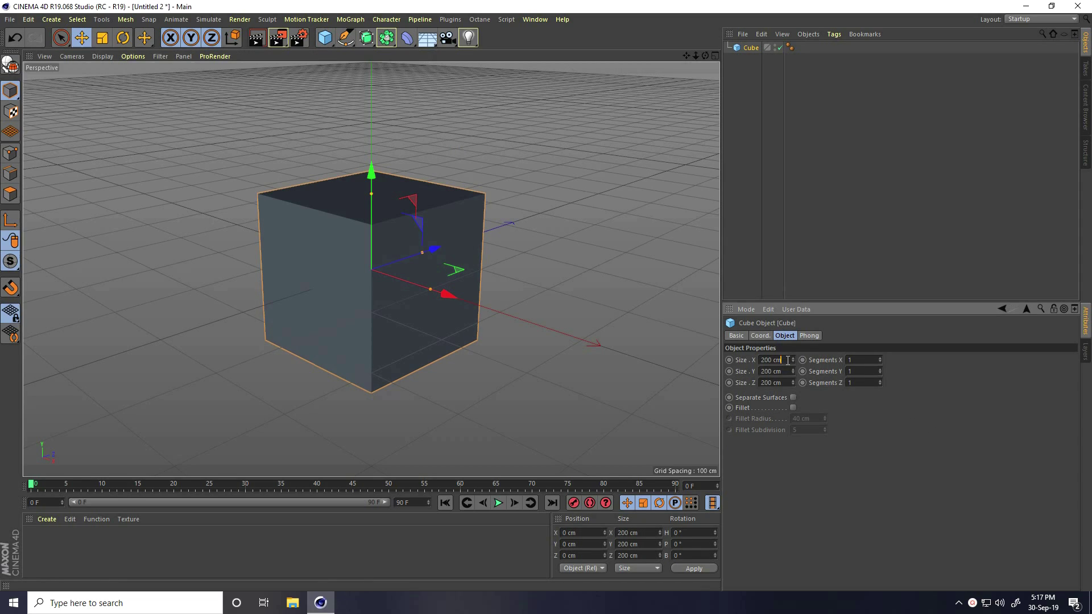
{"action": "type", "text": "500"}
{"action": "key", "text": "Tab"}
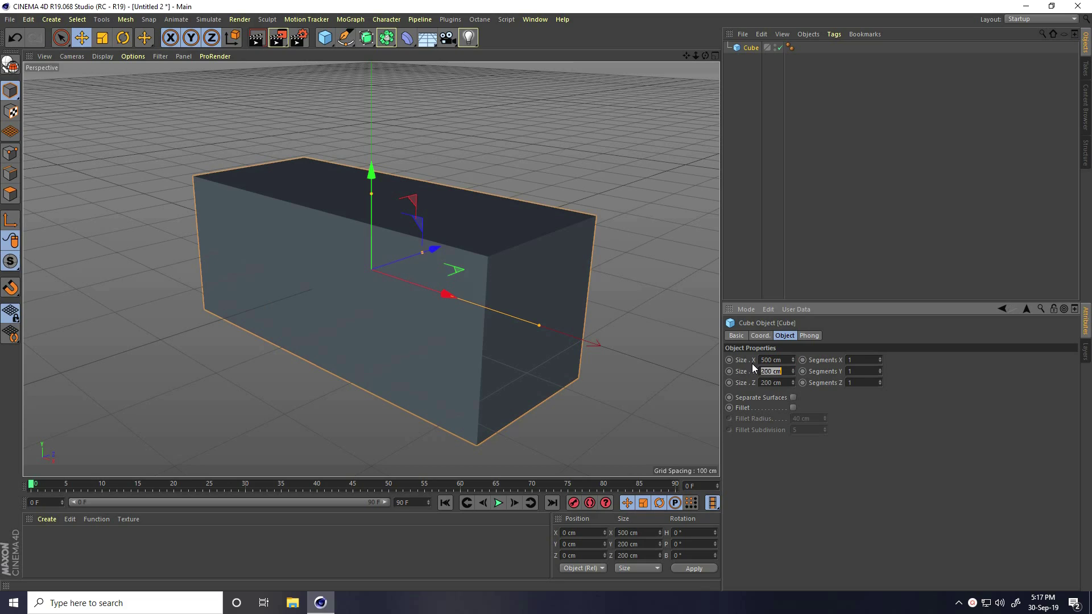
{"action": "key", "text": "Tab"}
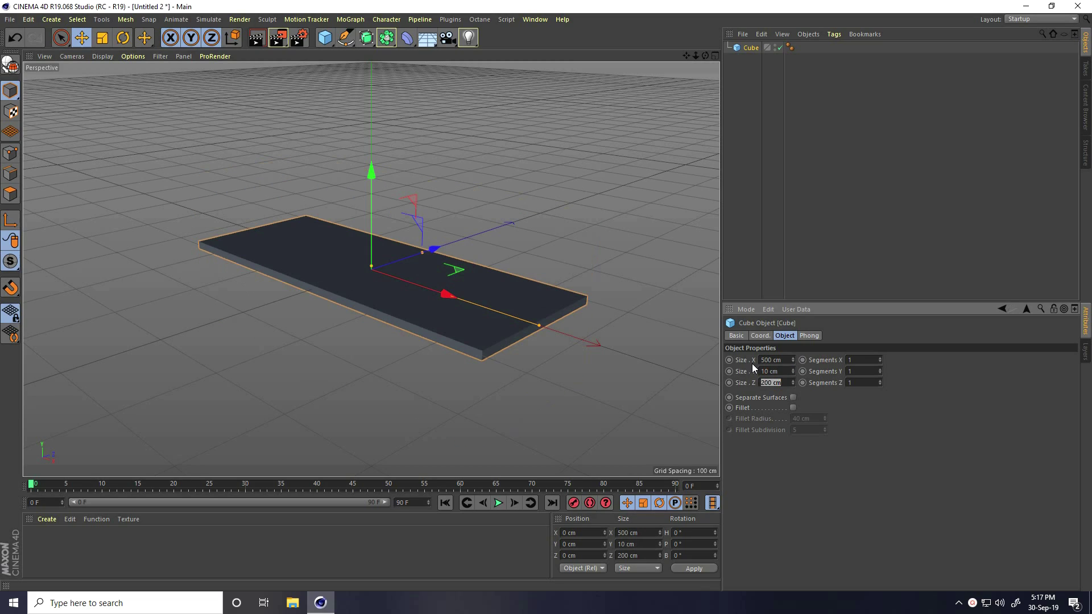
{"action": "type", "text": "100"}
{"action": "key", "text": "Return"}
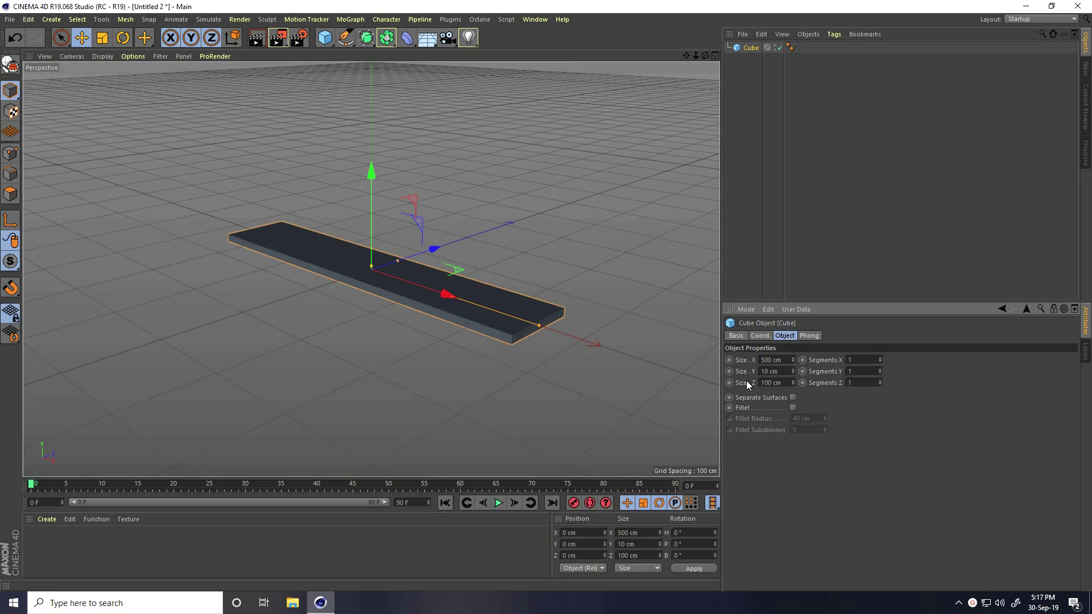
Step: Create a Cloner with the Cube as its child and set the count to 10
{"action": "left_click", "coordinate": [351, 19]}
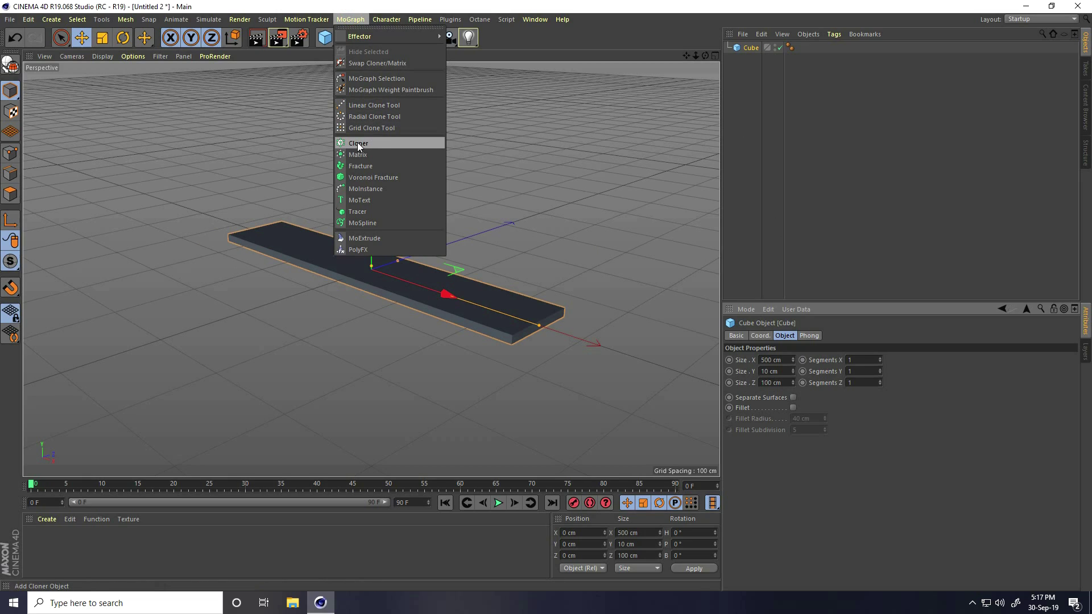
{"action": "left_click", "coordinate": [385, 144]}
{"action": "left_click", "coordinate": [750, 60]}
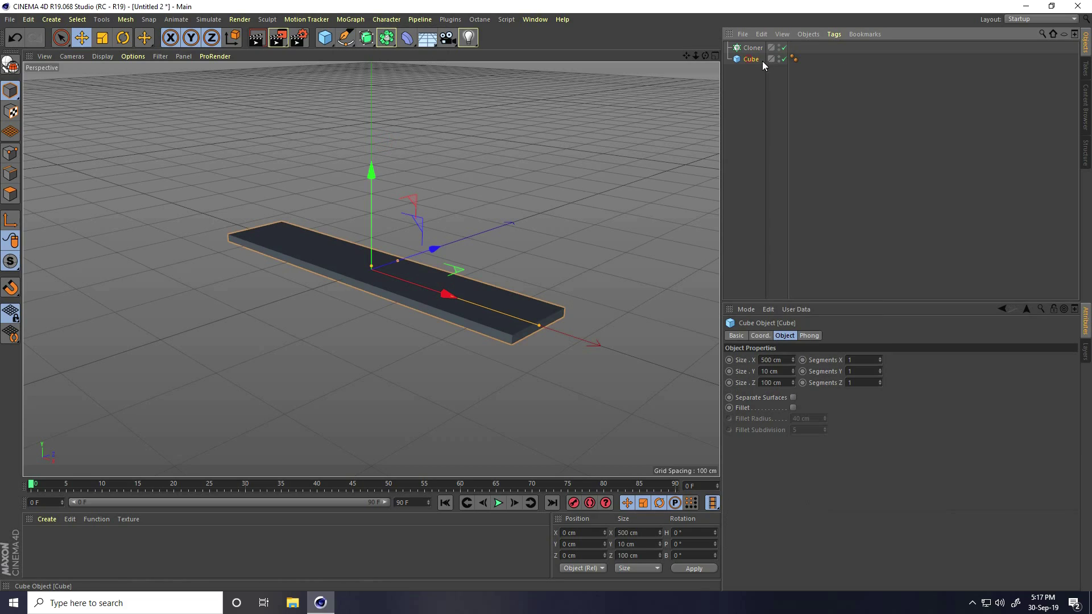
{"action": "left_click_drag", "start_coordinate": [748, 60], "coordinate": [752, 48]}
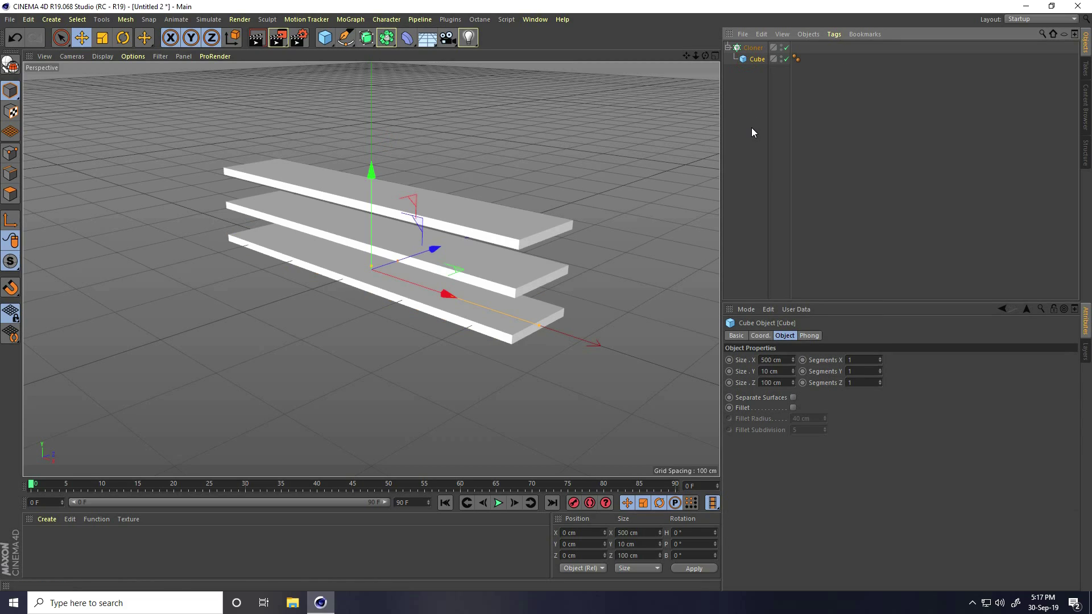
{"action": "left_click", "coordinate": [753, 48]}
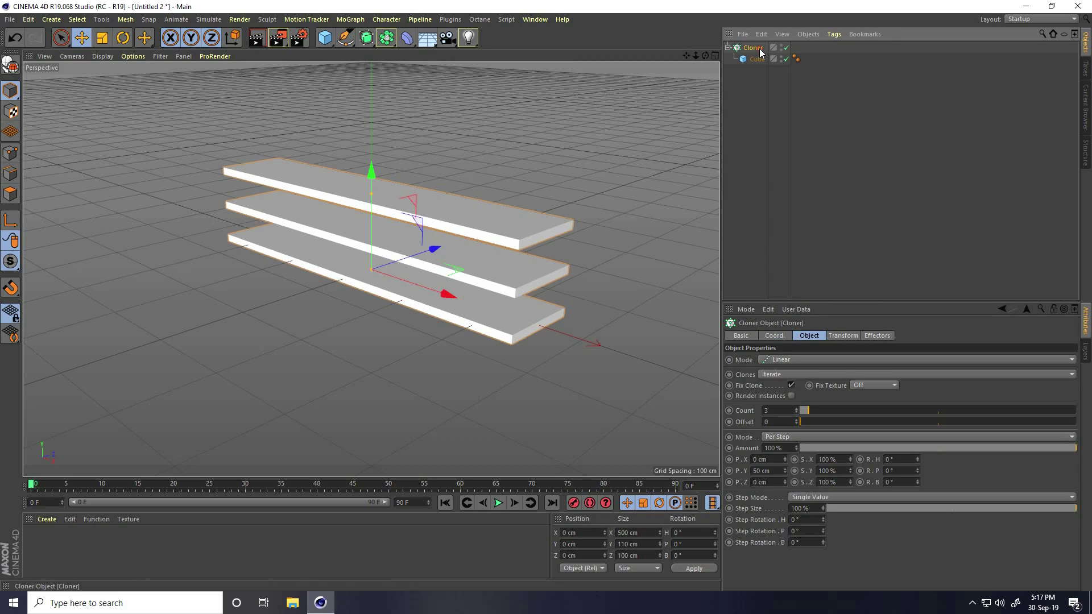
{"action": "double_click", "coordinate": [770, 411]}
{"action": "type", "text": "10"}
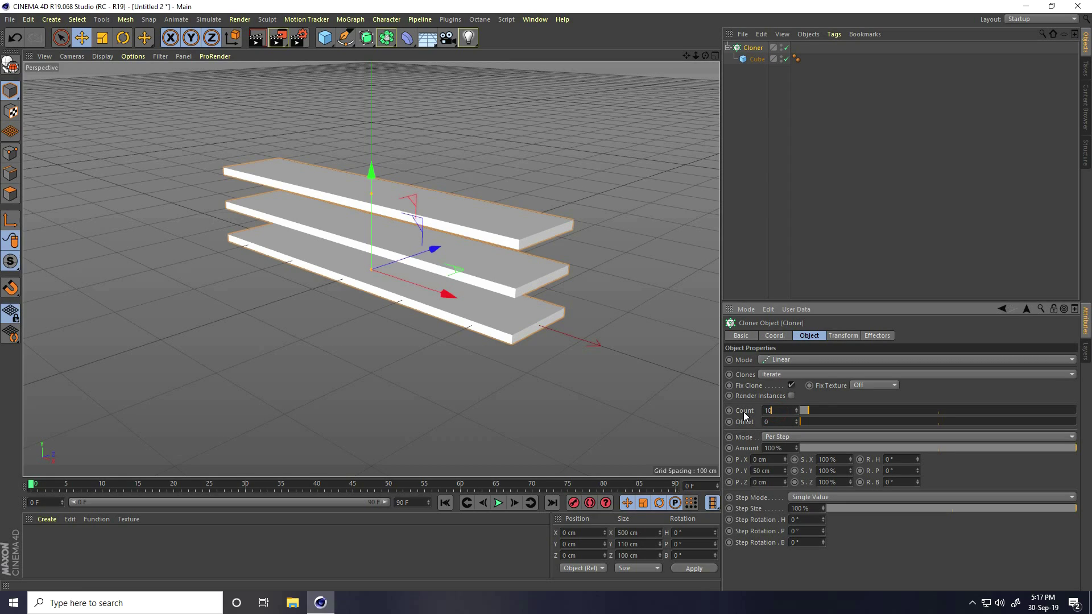
{"action": "key", "text": "Return"}
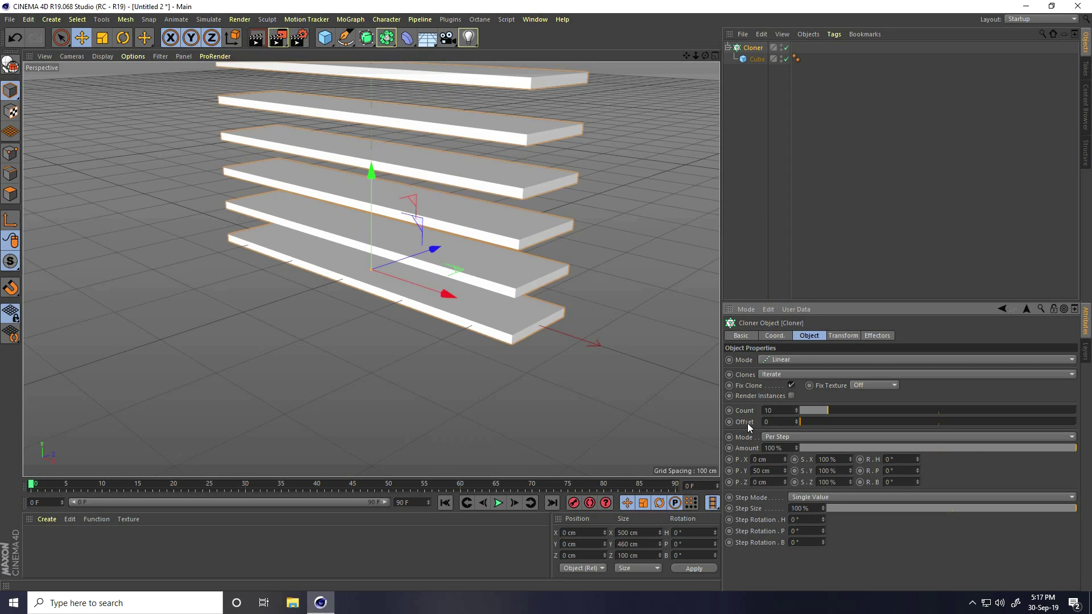
Step: Spread the cloned planks 150 cm apart vertically
{"action": "scroll", "coordinate": [384, 311], "scroll_direction": "down", "scroll_amount": 5}
{"action": "left_click_drag", "start_coordinate": [384, 311], "coordinate": [434, 310], "text": "alt"}
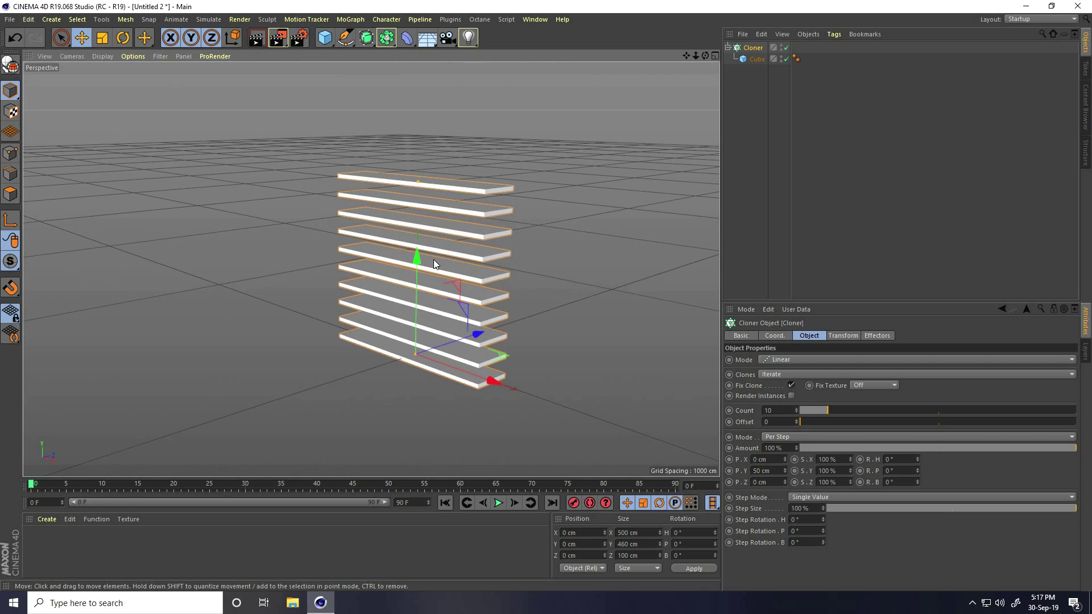
{"action": "left_click_drag", "start_coordinate": [786, 472], "coordinate": [786, 468]}
{"action": "left_click", "coordinate": [749, 471]}
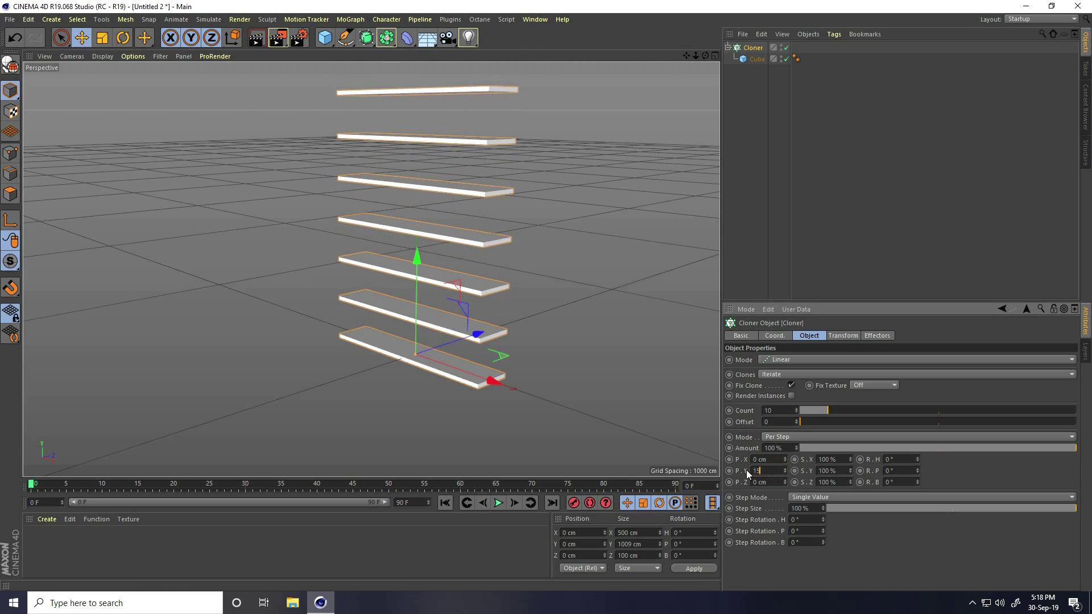
{"action": "left_click", "coordinate": [504, 247]}
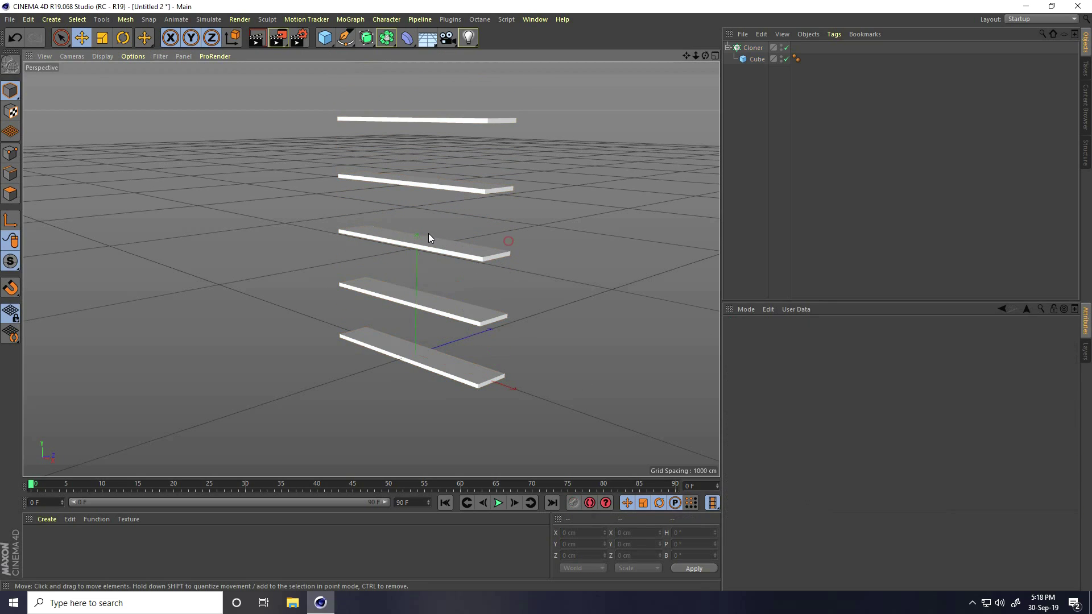
{"action": "scroll", "coordinate": [428, 233], "scroll_direction": "up", "scroll_amount": 5}
{"action": "mouse_move", "coordinate": [441, 271]}
{"action": "left_mouse_down", "text": "alt"}
{"action": "mouse_move", "coordinate": [558, 292]}
{"action": "mouse_move", "coordinate": [512, 300]}
{"action": "mouse_move", "coordinate": [404, 288]}
{"action": "mouse_move", "coordinate": [467, 267]}
{"action": "left_mouse_up", "text": "alt"}
{"action": "scroll", "coordinate": [511, 299], "scroll_direction": "down", "scroll_amount": 5}
Step: Duplicate the plank stack and offset the copy along Z
{"action": "left_click", "coordinate": [727, 47]}
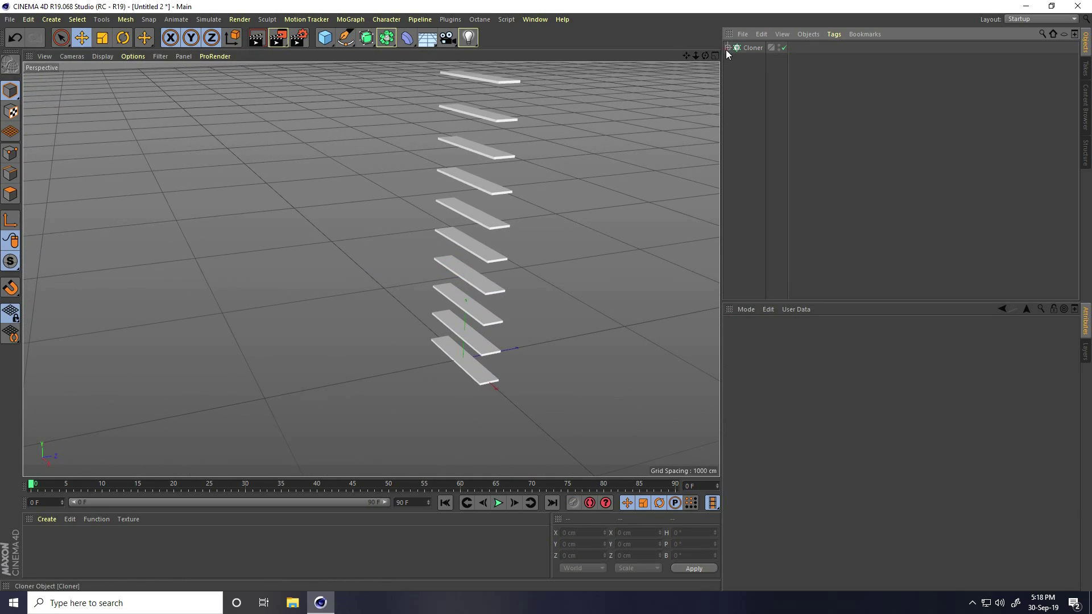
{"action": "left_click", "coordinate": [738, 49]}
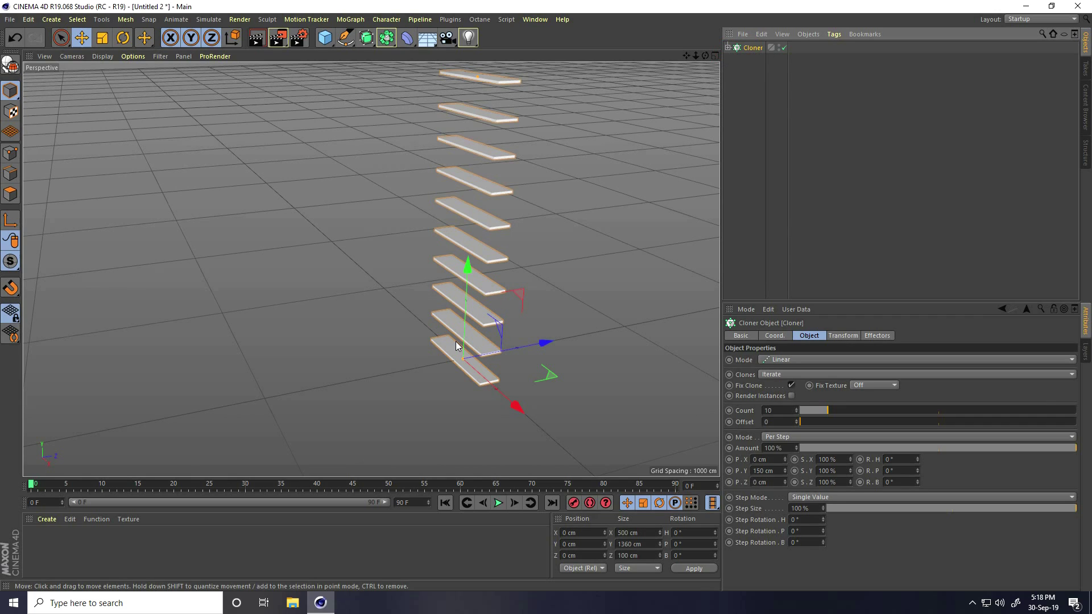
{"action": "left_click_drag", "start_coordinate": [545, 343], "coordinate": [492, 348], "text": "ctrl"}
{"action": "mouse_move", "coordinate": [520, 406]}
{"action": "left_mouse_down", "text": "alt"}
{"action": "mouse_move", "coordinate": [473, 398]}
{"action": "mouse_move", "coordinate": [506, 400]}
{"action": "left_mouse_up", "text": "alt"}
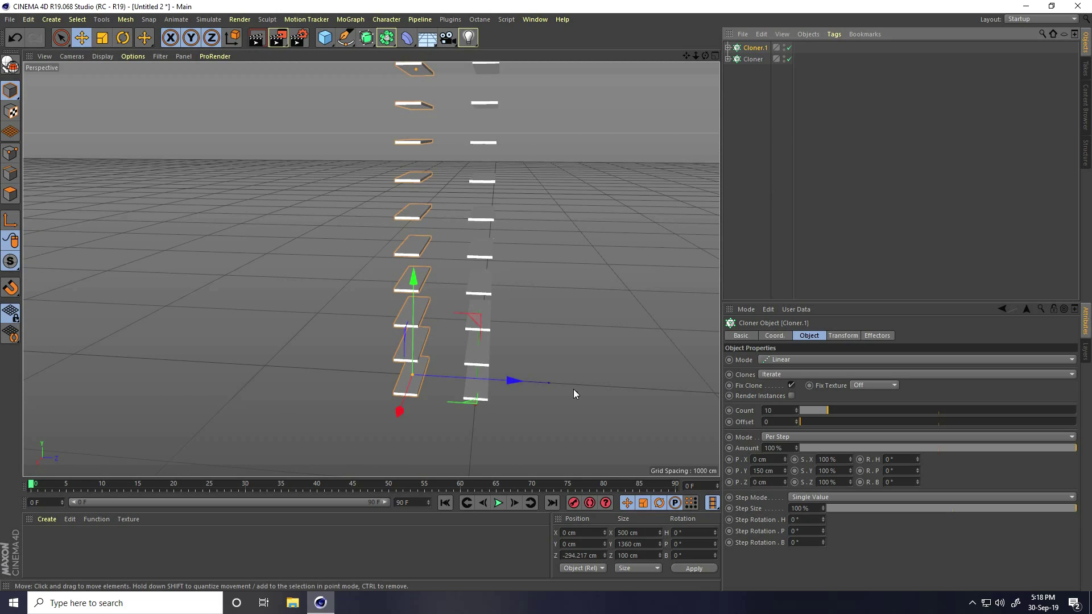
Step: Move the second plank stack to Z −190 cm
{"action": "left_click", "coordinate": [574, 556]}
{"action": "key", "text": "BackSpace"}
{"action": "type", "text": "-200"}
{"action": "key", "text": "Return"}
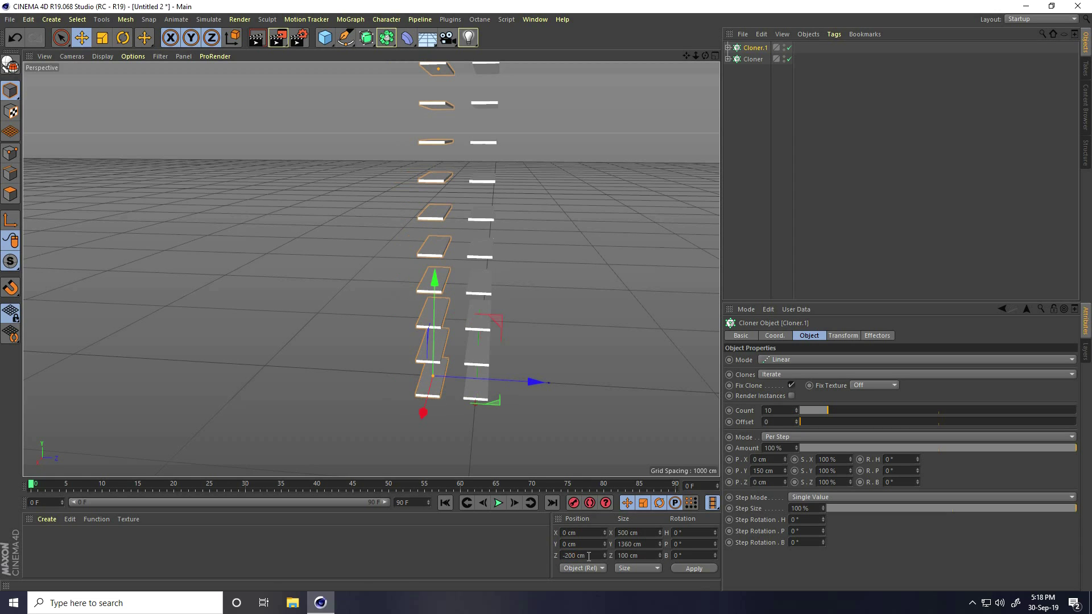
{"action": "left_click_drag", "start_coordinate": [479, 298], "coordinate": [461, 283], "text": "alt"}
{"action": "left_click", "coordinate": [583, 556]}
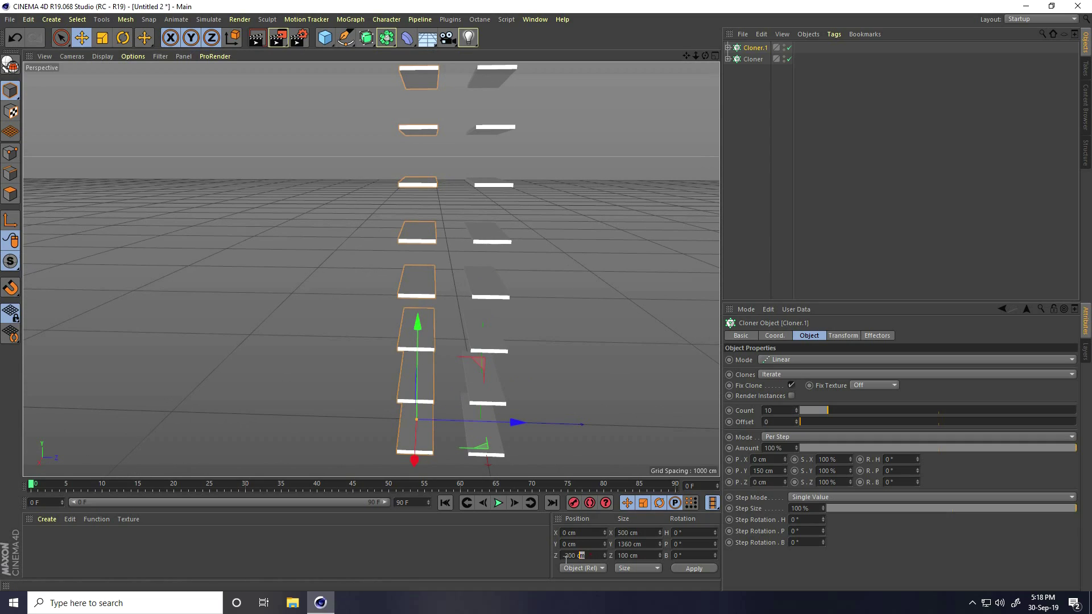
{"action": "type", "text": "-190"}
{"action": "key", "text": "Return"}
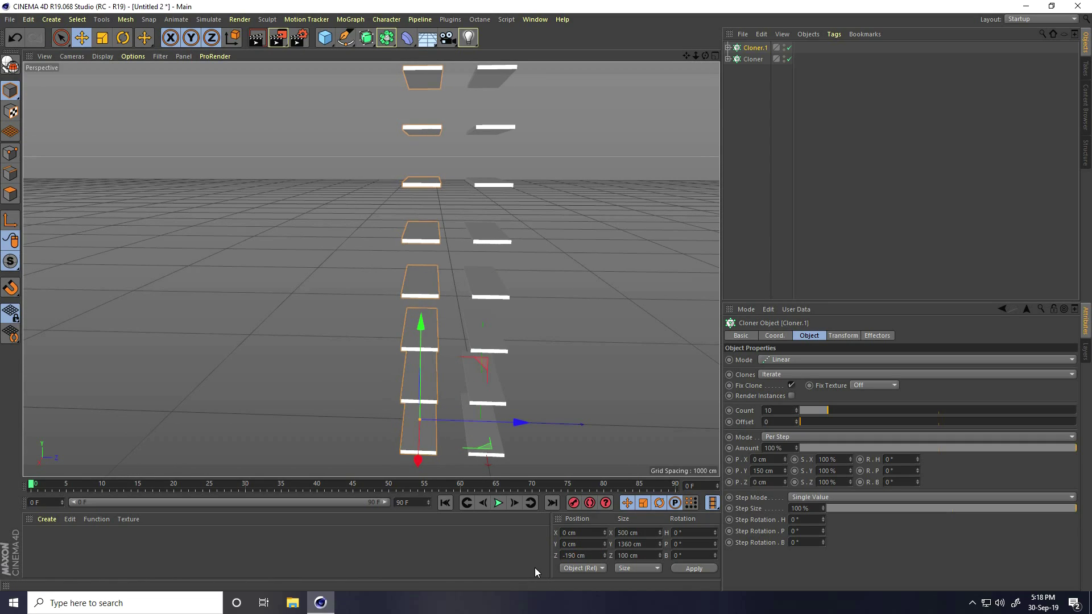
Step: Raise the second plank stack to Y 75 cm
{"action": "mouse_move", "coordinate": [421, 317]}
{"action": "left_mouse_down"}
{"action": "mouse_move", "coordinate": [443, 353]}
{"action": "mouse_move", "coordinate": [422, 317]}
{"action": "left_mouse_up"}
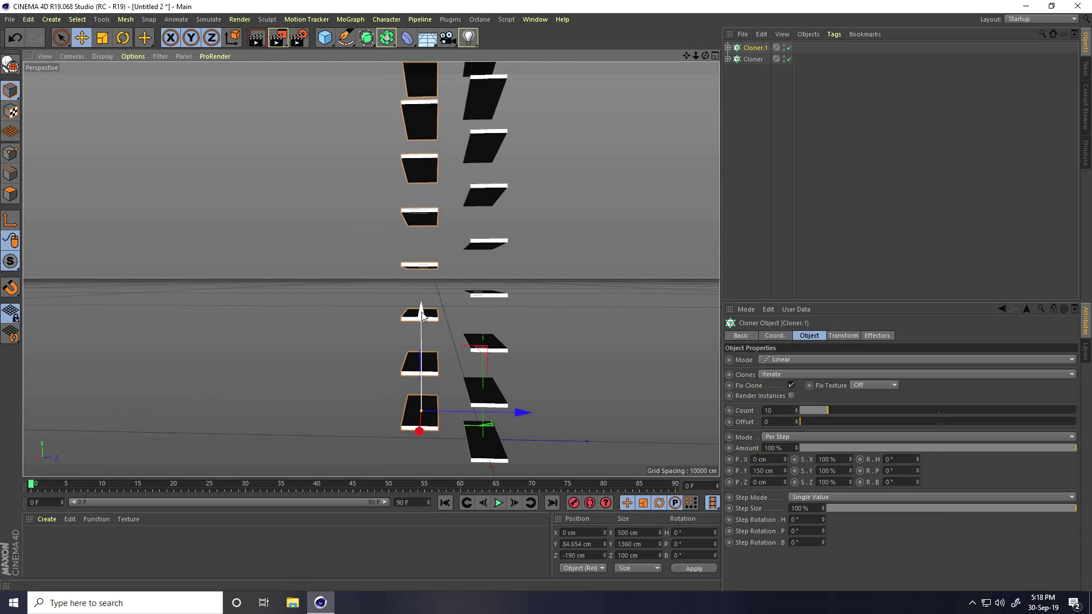
{"action": "double_click", "coordinate": [577, 544]}
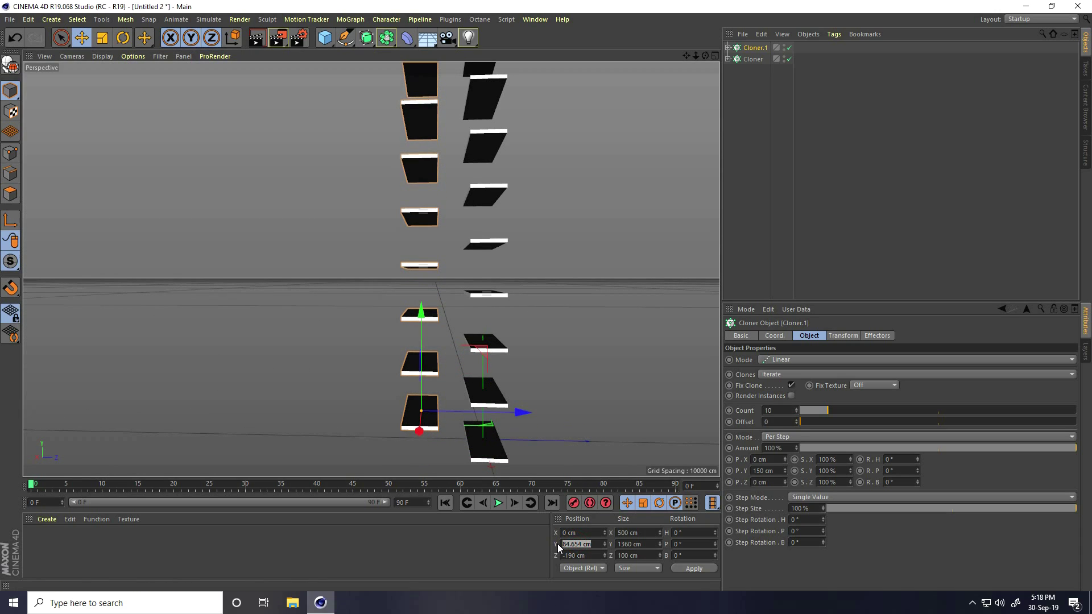
{"action": "type", "text": "75"}
{"action": "key", "text": "Return"}
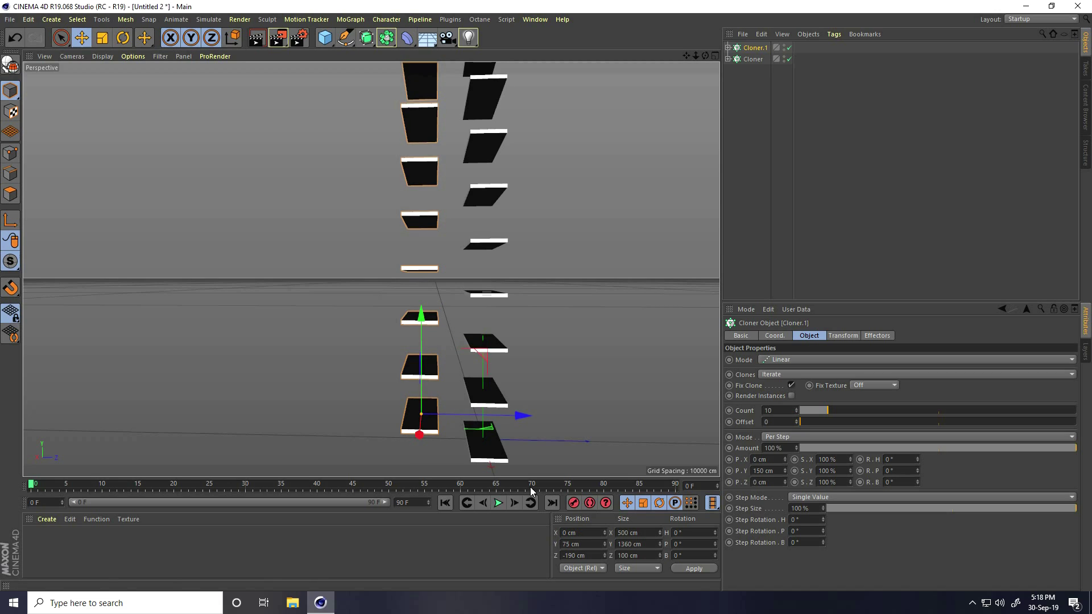
Step: Switch the viewport back to Gouraud Shading
{"action": "left_click", "coordinate": [557, 254]}
{"action": "mouse_move", "coordinate": [527, 221]}
{"action": "left_mouse_down", "text": "alt"}
{"action": "mouse_move", "coordinate": [479, 302]}
{"action": "mouse_move", "coordinate": [462, 299]}
{"action": "mouse_move", "coordinate": [450, 245]}
{"action": "mouse_move", "coordinate": [487, 193]}
{"action": "mouse_move", "coordinate": [453, 234]}
{"action": "mouse_move", "coordinate": [469, 234]}
{"action": "mouse_move", "coordinate": [300, 237]}
{"action": "mouse_move", "coordinate": [375, 259]}
{"action": "mouse_move", "coordinate": [286, 230]}
{"action": "mouse_move", "coordinate": [491, 237]}
{"action": "mouse_move", "coordinate": [402, 268]}
{"action": "mouse_move", "coordinate": [424, 249]}
{"action": "left_mouse_up", "text": "alt"}
{"action": "left_click", "coordinate": [103, 57]}
{"action": "left_click", "coordinate": [110, 77]}
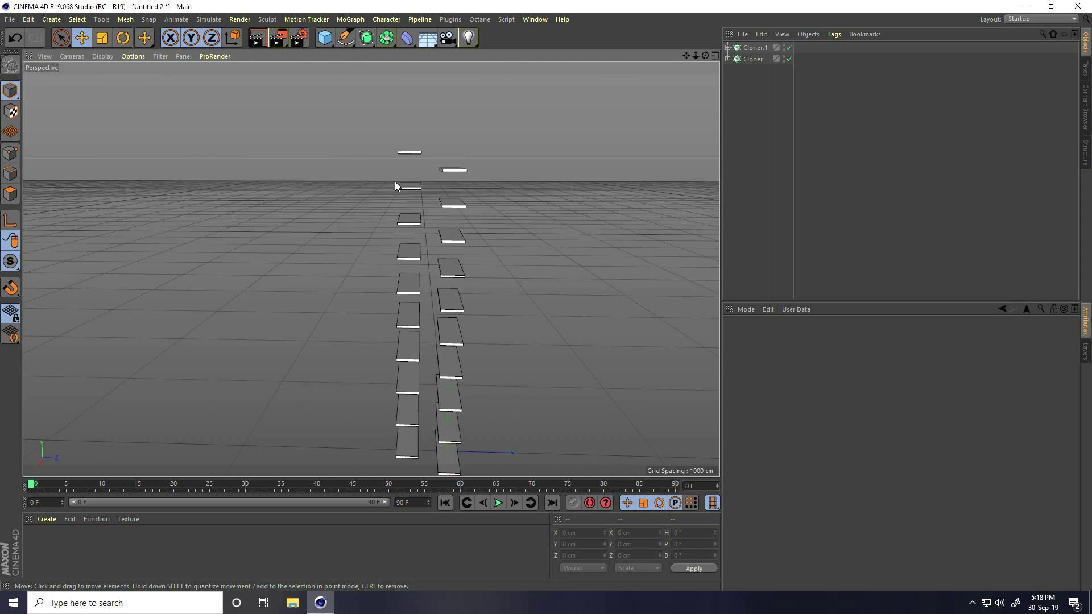
Step: Add a sphere and lift it to about 1800 cm above the planks
{"action": "left_click", "coordinate": [329, 41]}
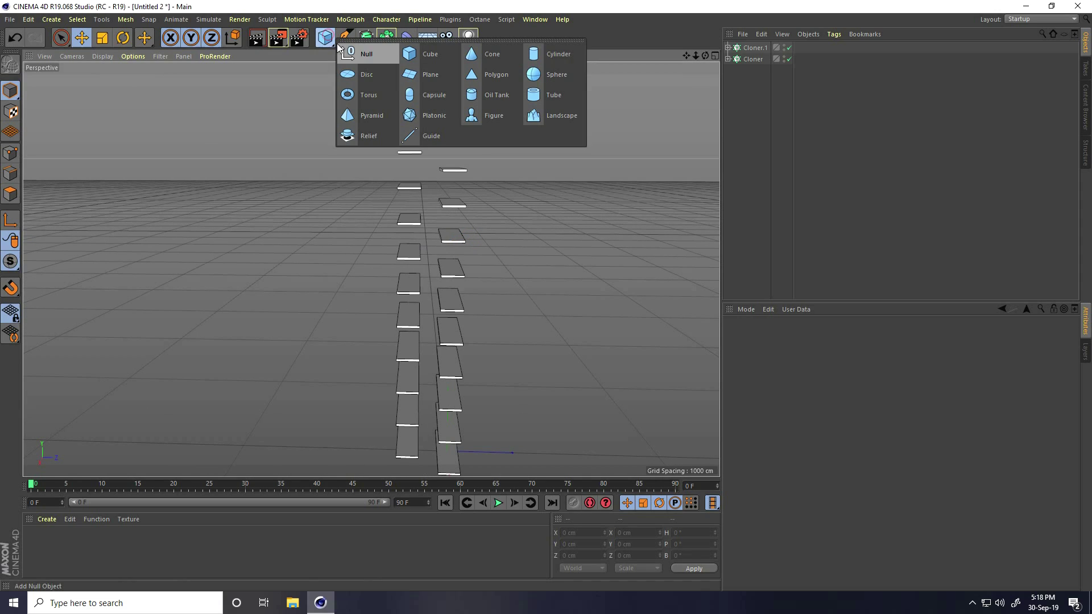
{"action": "left_click", "coordinate": [545, 76]}
{"action": "left_click_drag", "start_coordinate": [448, 357], "coordinate": [546, 253]}
{"action": "left_click_drag", "start_coordinate": [552, 116], "coordinate": [536, 119]}
{"action": "middle_click_drag", "start_coordinate": [536, 120], "coordinate": [398, 129], "text": "alt"}
{"action": "left_click_drag", "start_coordinate": [421, 124], "coordinate": [421, 76]}
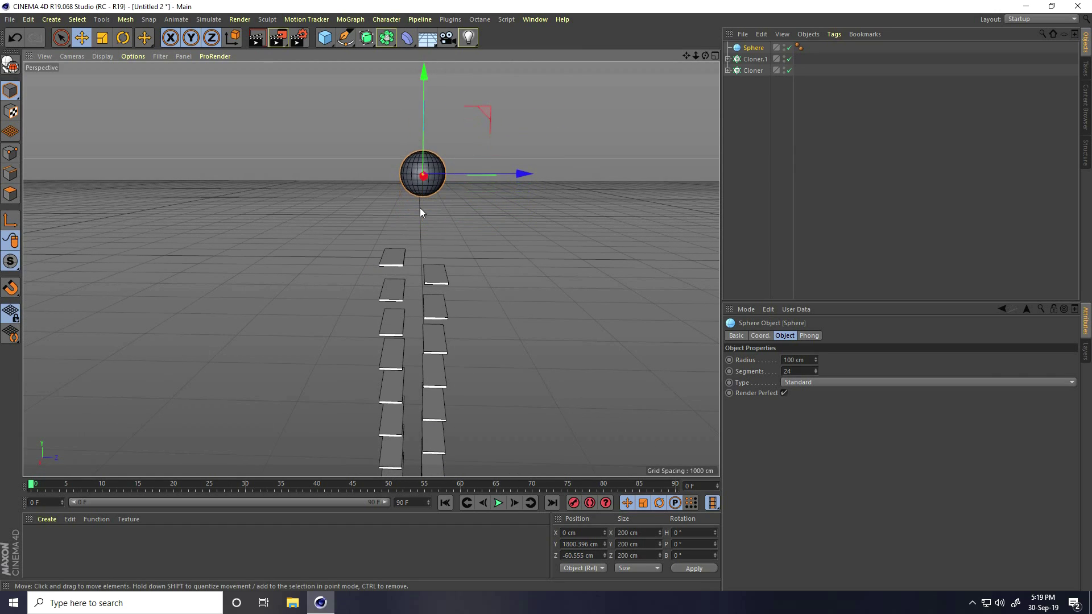
{"action": "scroll", "coordinate": [459, 179], "scroll_direction": "up", "scroll_amount": 5}
{"action": "scroll", "coordinate": [495, 165], "scroll_direction": "down", "scroll_amount": 2}
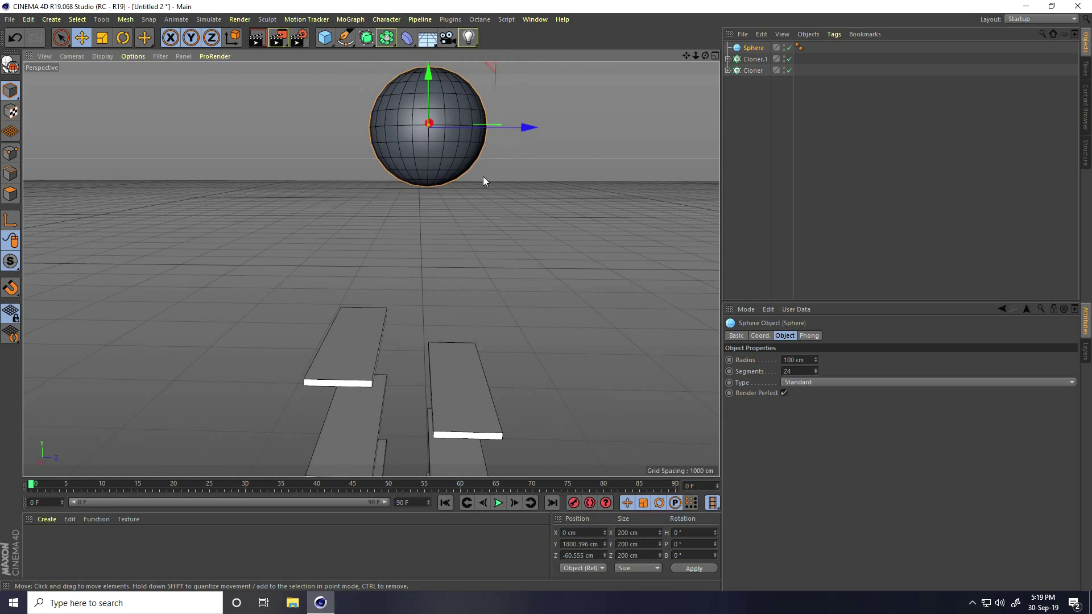
Step: Give the sphere a 75 cm radius and Hexahedron type
{"action": "left_click", "coordinate": [785, 360]}
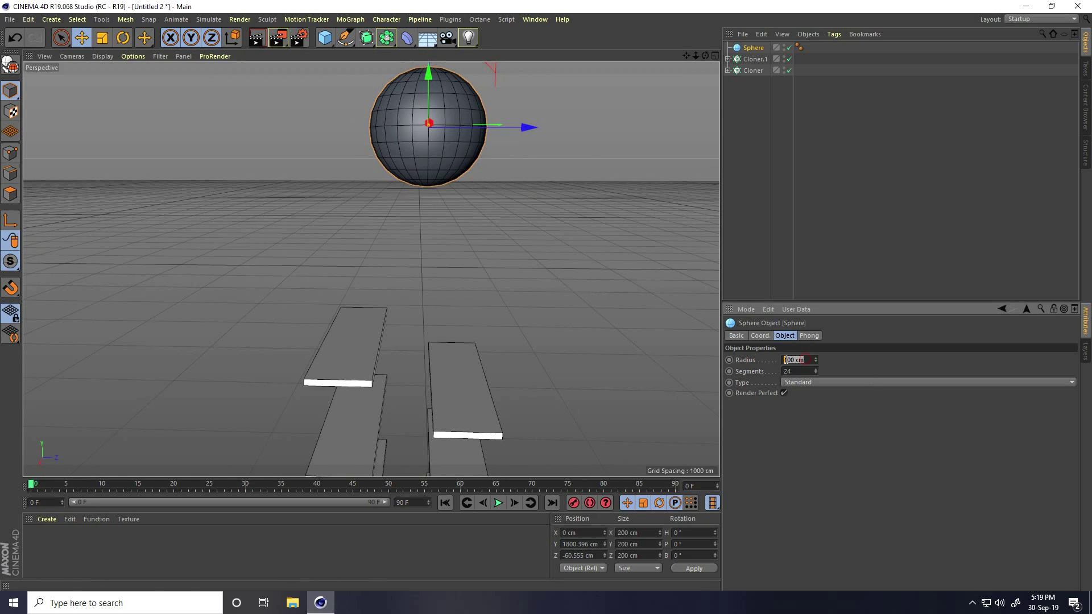
{"action": "type", "text": "75"}
{"action": "key", "text": "Return"}
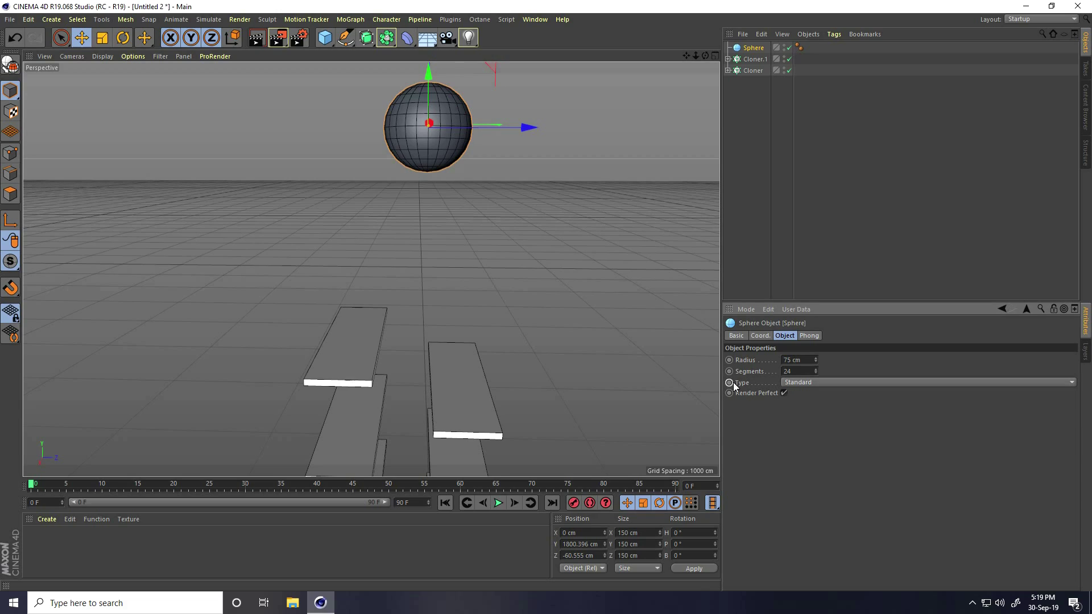
{"action": "left_click", "coordinate": [807, 383]}
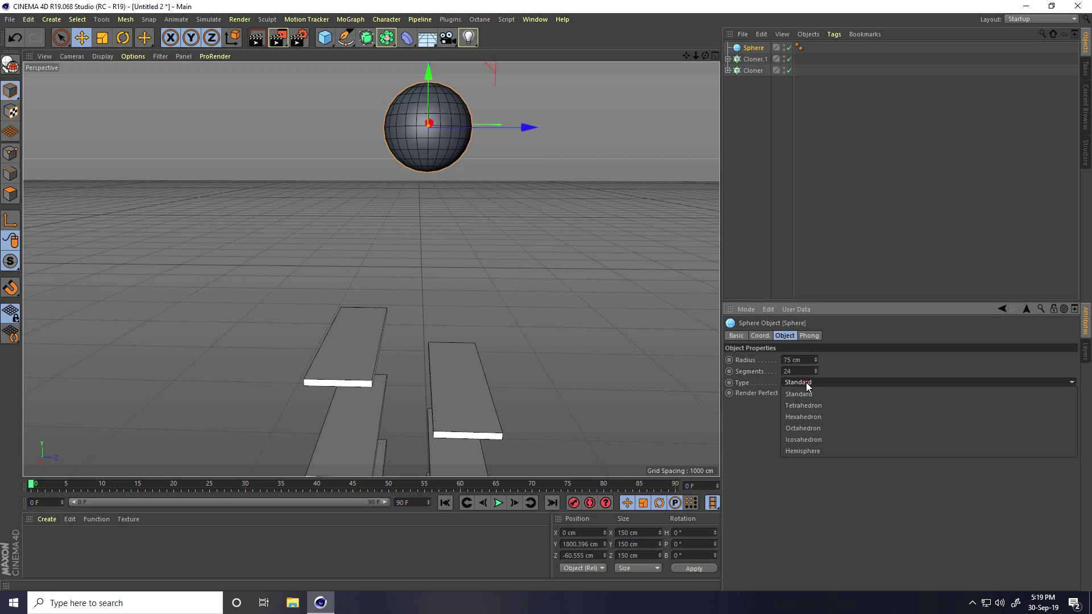
{"action": "left_click", "coordinate": [817, 416]}
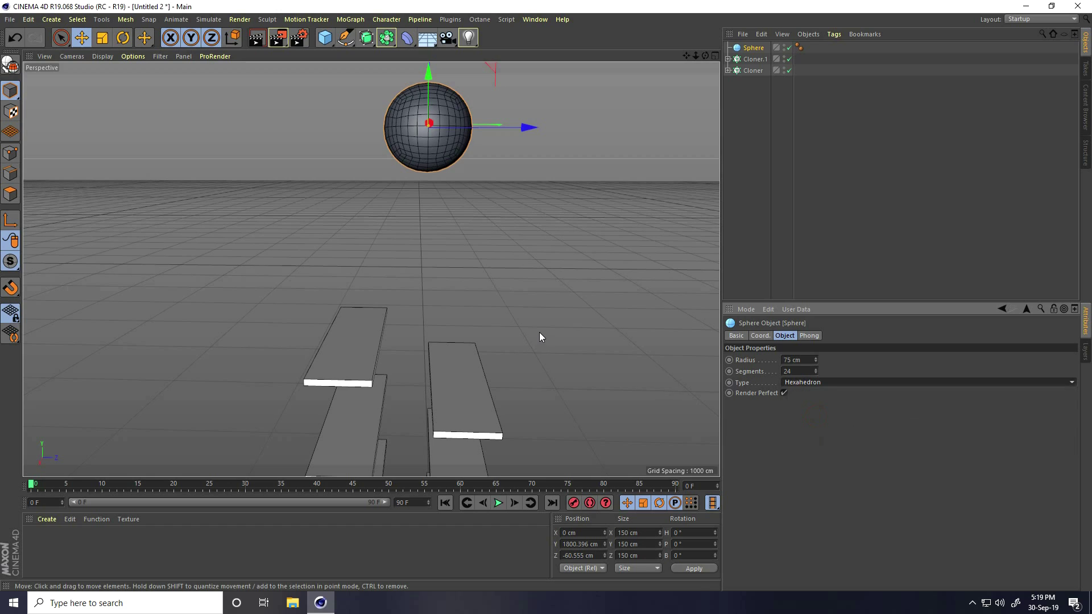
{"action": "left_click_drag", "start_coordinate": [431, 206], "coordinate": [291, 213], "text": "alt"}
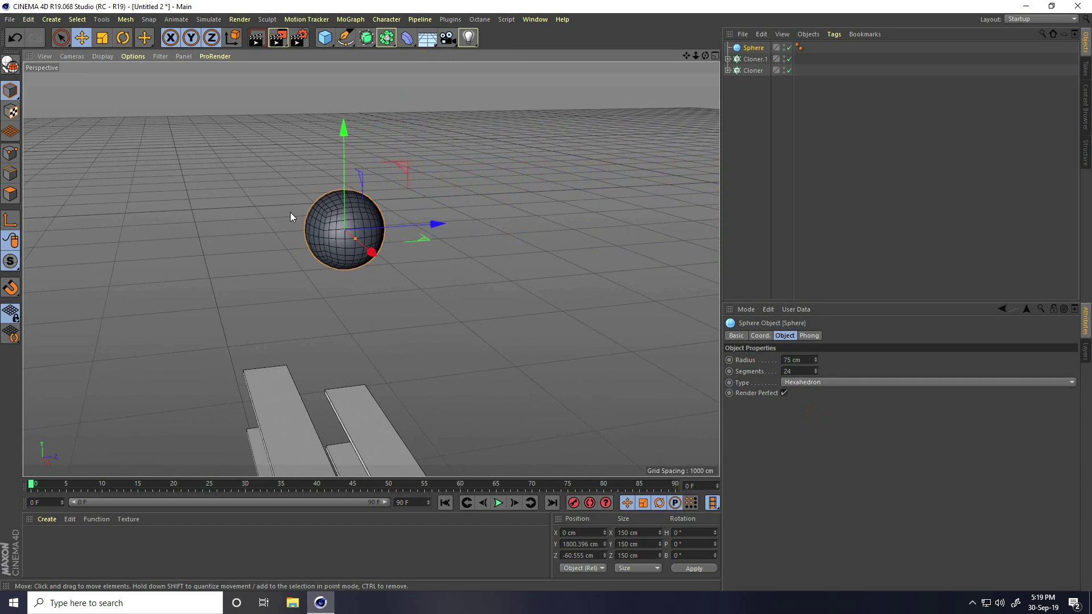
{"action": "right_click_drag", "start_coordinate": [343, 235], "coordinate": [419, 190], "text": "alt"}
{"action": "left_click_drag", "start_coordinate": [343, 254], "coordinate": [414, 259], "text": "alt"}
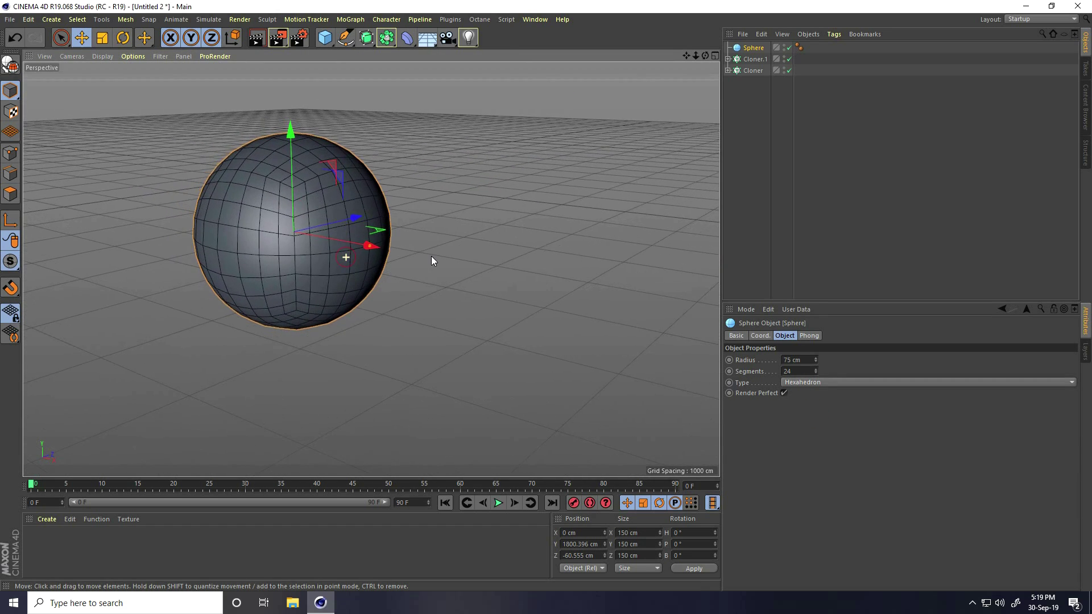
Step: Add a Subdivision Surface and nest the Sphere under it
{"action": "left_click_drag", "start_coordinate": [366, 40], "coordinate": [440, 60]}
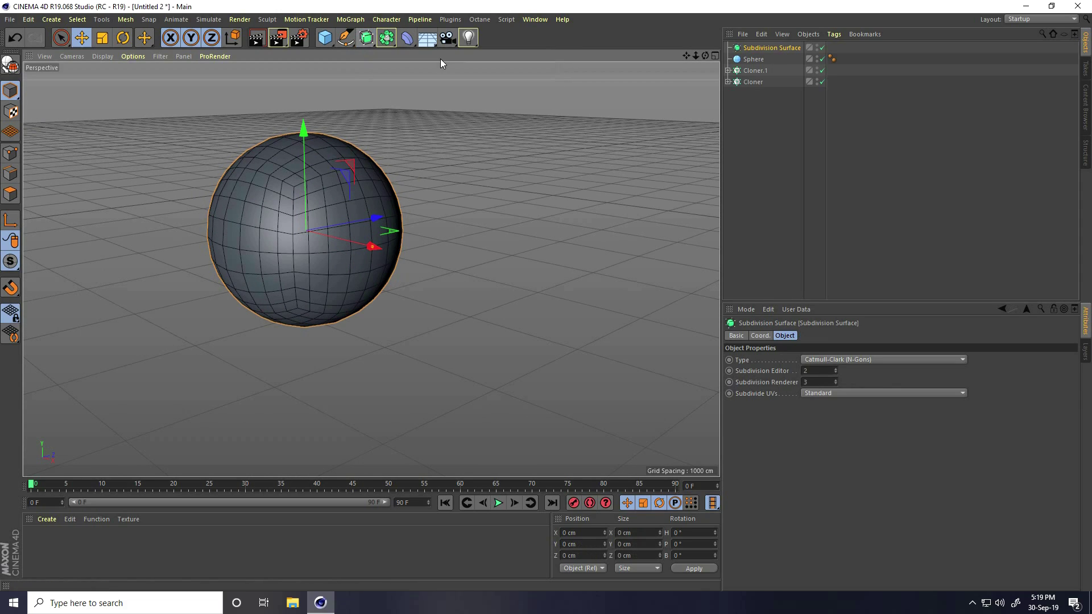
{"action": "left_click", "coordinate": [754, 59]}
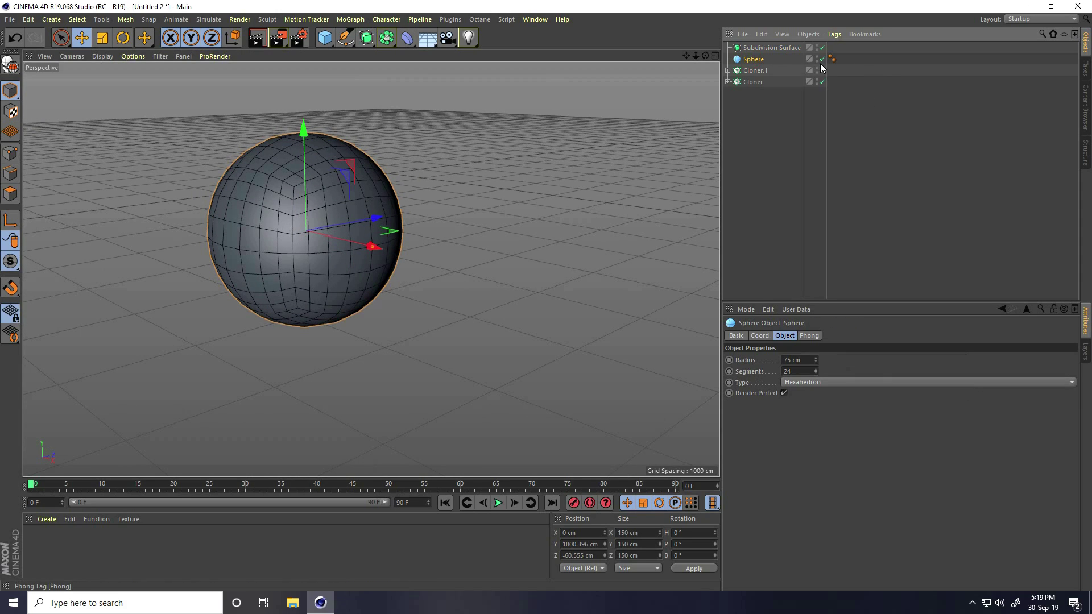
{"action": "left_click_drag", "start_coordinate": [754, 60], "coordinate": [758, 49]}
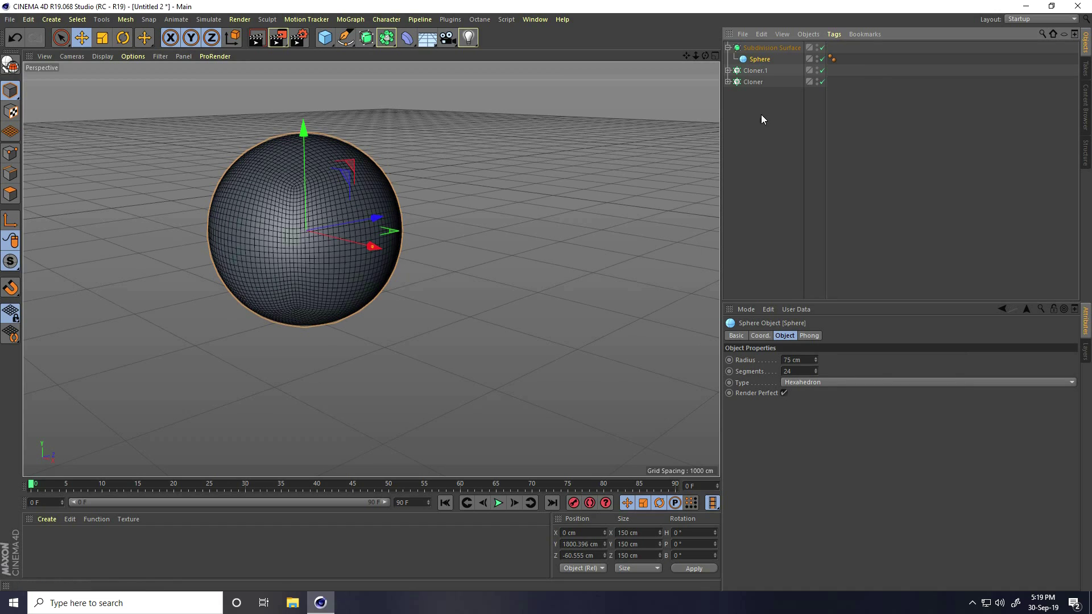
{"action": "scroll", "coordinate": [307, 197], "scroll_direction": "down", "scroll_amount": 5}
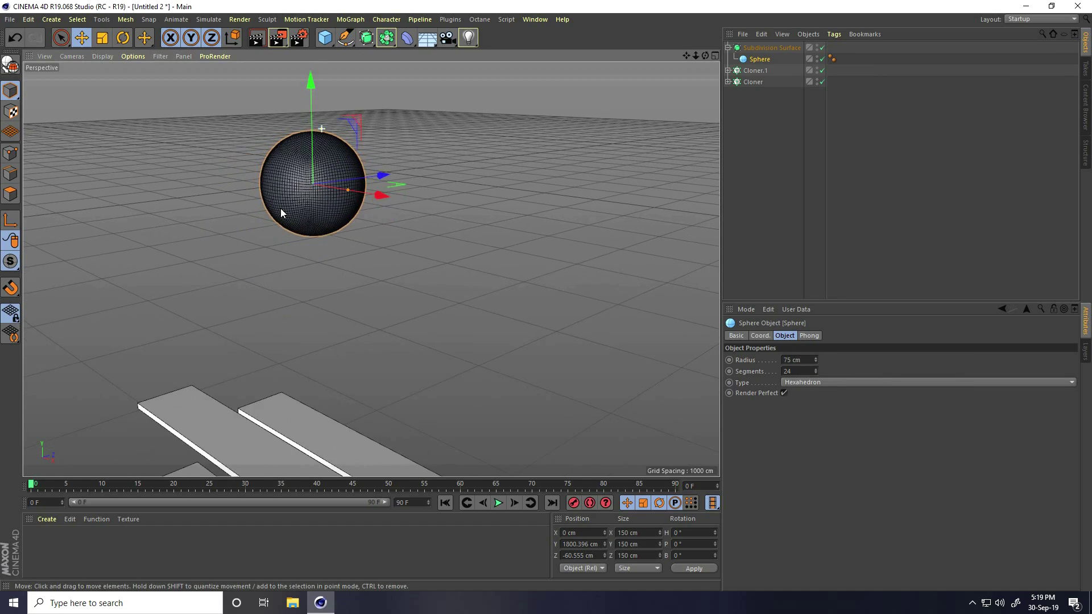
{"action": "scroll", "coordinate": [326, 340], "scroll_direction": "down", "scroll_amount": 10}
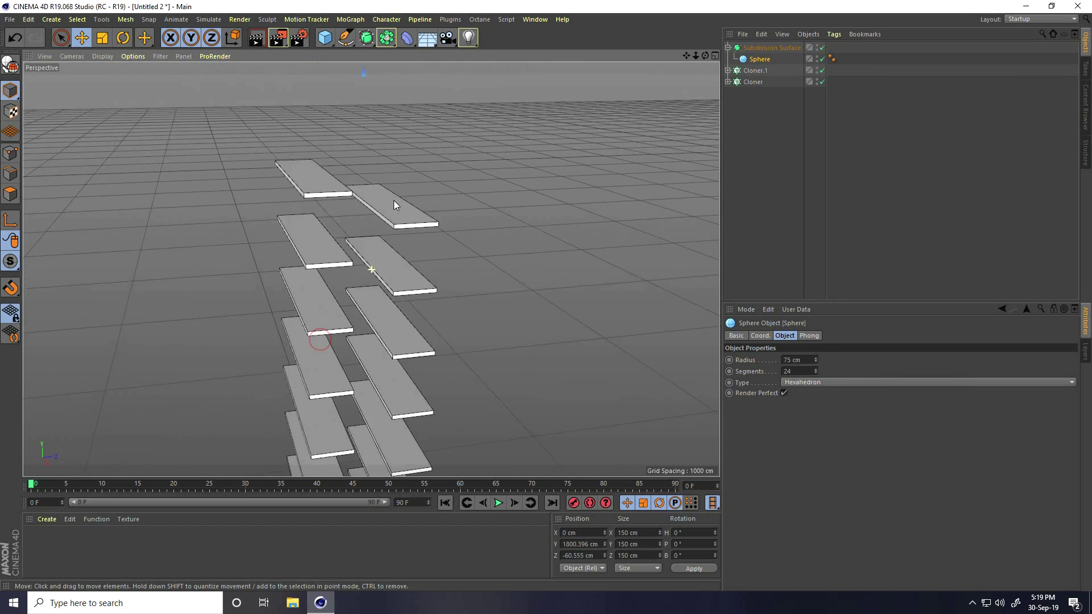
{"action": "mouse_move", "coordinate": [357, 280]}
{"action": "left_mouse_down", "text": "alt"}
{"action": "mouse_move", "coordinate": [263, 258]}
{"action": "mouse_move", "coordinate": [339, 270]}
{"action": "left_mouse_up", "text": "alt"}
{"action": "middle_click_drag", "start_coordinate": [374, 207], "coordinate": [375, 289], "text": "alt"}
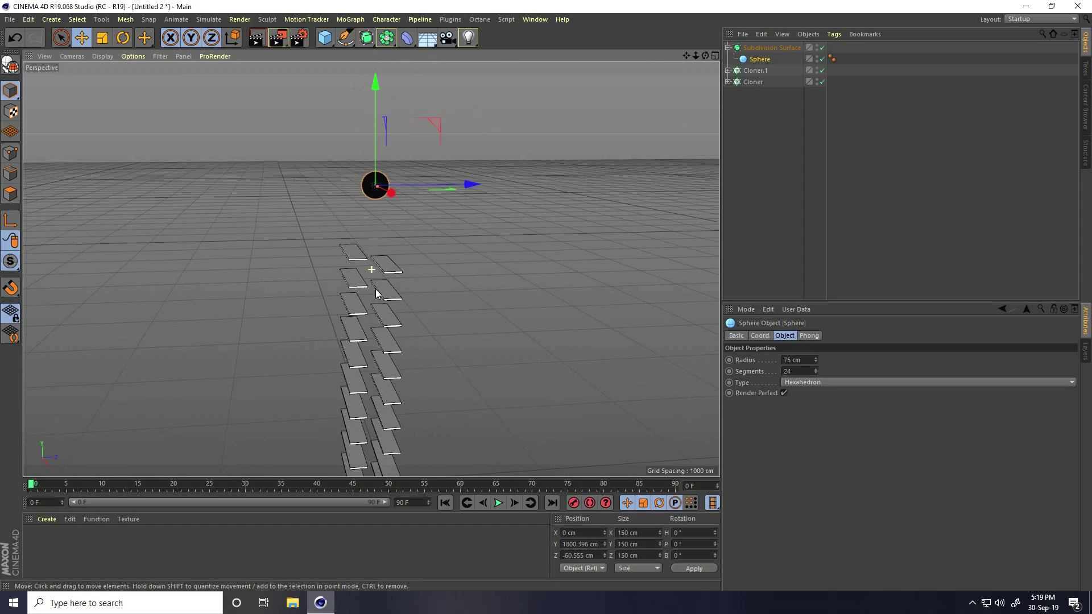
{"action": "scroll", "coordinate": [408, 206], "scroll_direction": "up", "scroll_amount": 3}
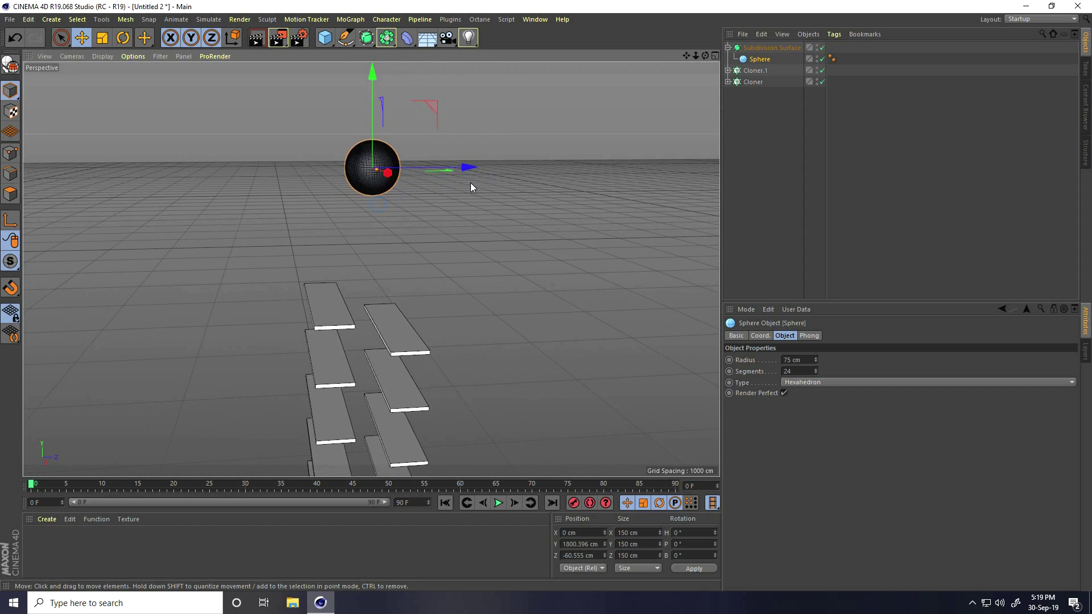
{"action": "left_click", "coordinate": [752, 82]}
Step: Give the Cloner a Collider Body tag: Apply Tag to Children, All elements, Static Mesh shape
{"action": "right_click", "coordinate": [753, 85]}
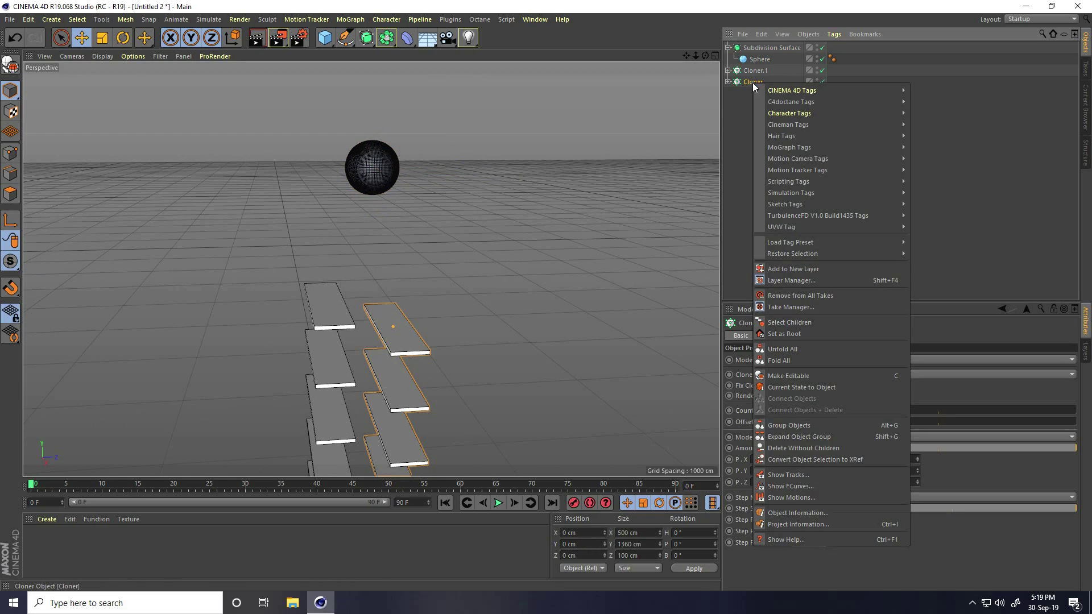
{"action": "mouse_move", "coordinate": [792, 194]}
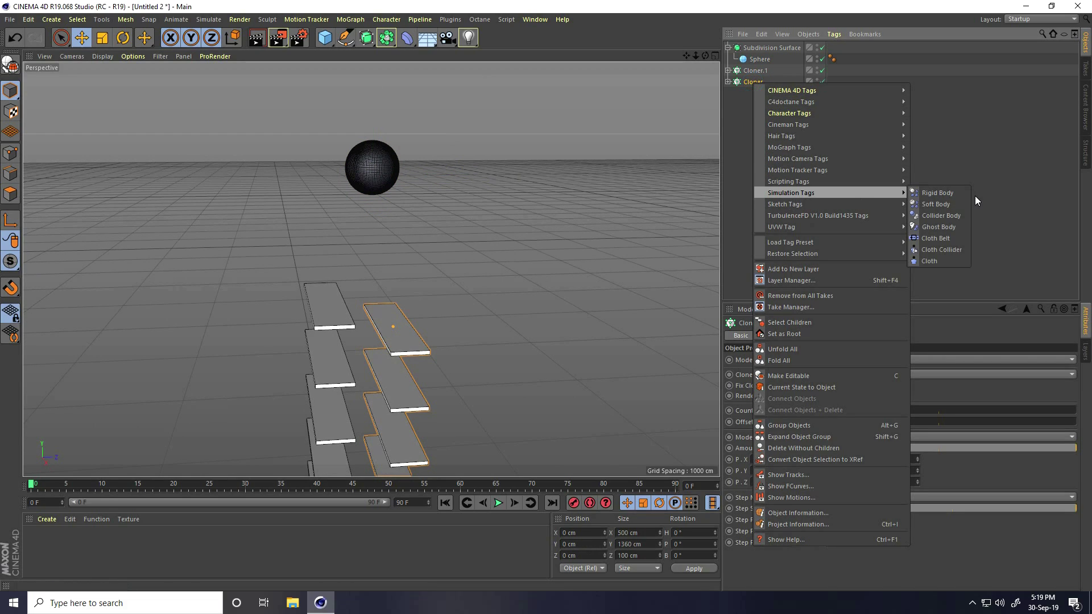
{"action": "left_click", "coordinate": [951, 215]}
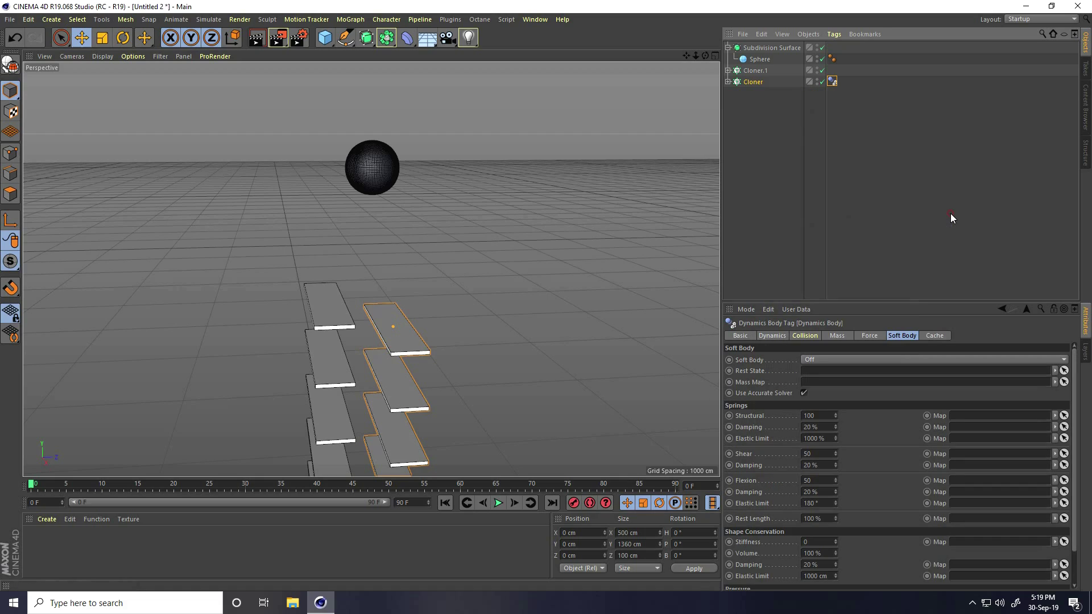
{"action": "left_click", "coordinate": [804, 334]}
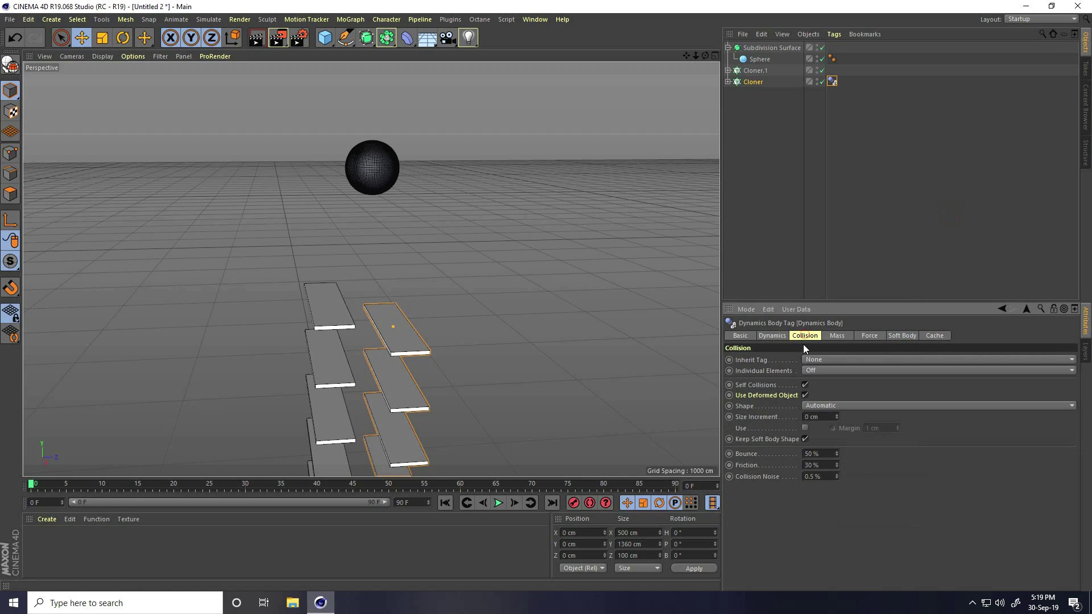
{"action": "left_click", "coordinate": [822, 360]}
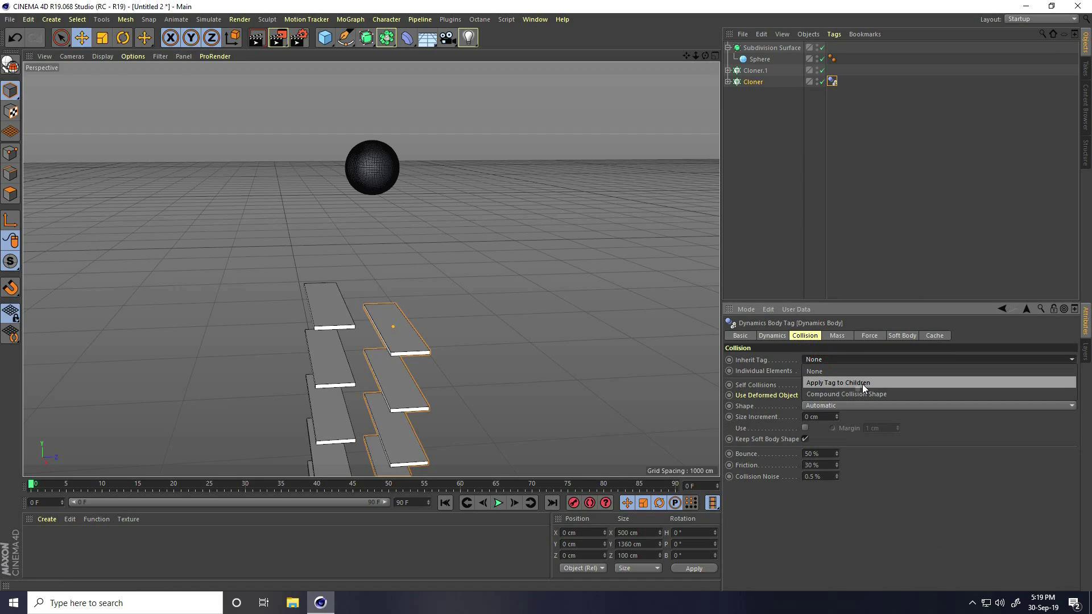
{"action": "left_click", "coordinate": [859, 383]}
{"action": "left_click", "coordinate": [825, 369]}
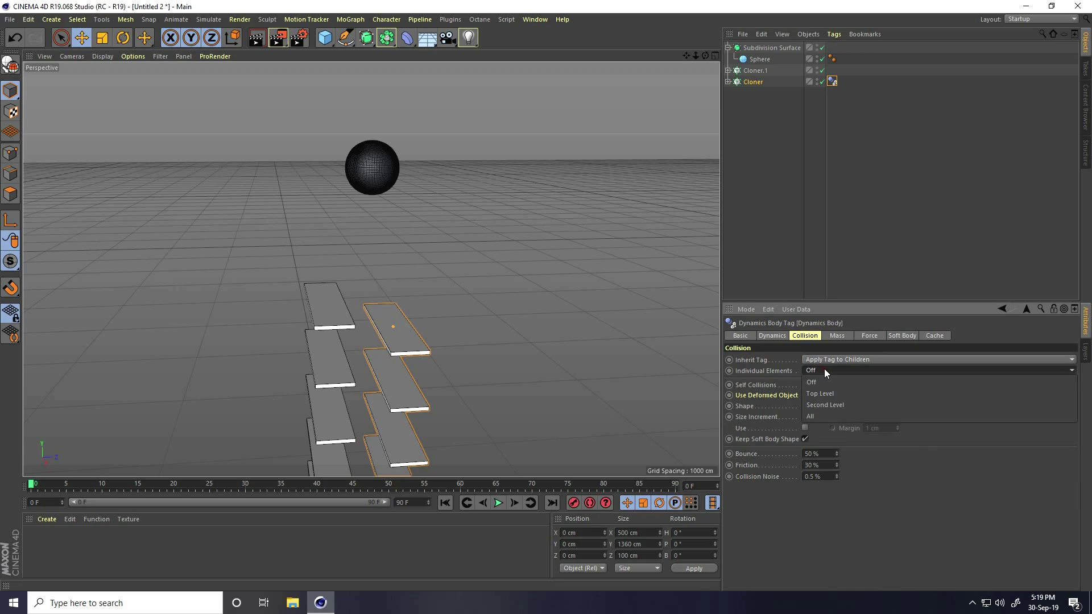
{"action": "left_click", "coordinate": [821, 416]}
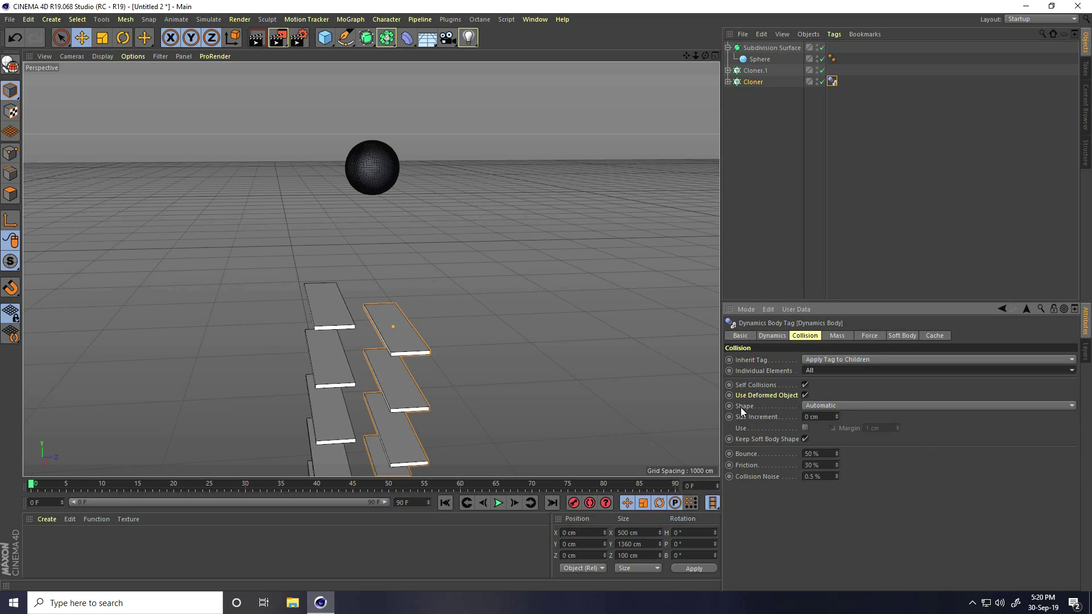
{"action": "left_click", "coordinate": [805, 404]}
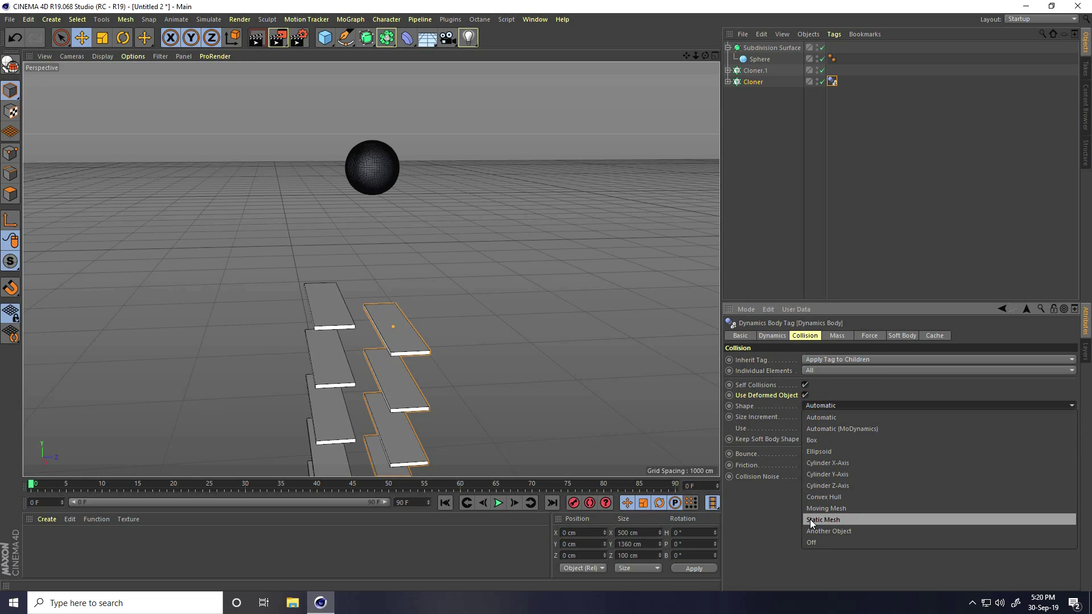
{"action": "left_click", "coordinate": [848, 519]}
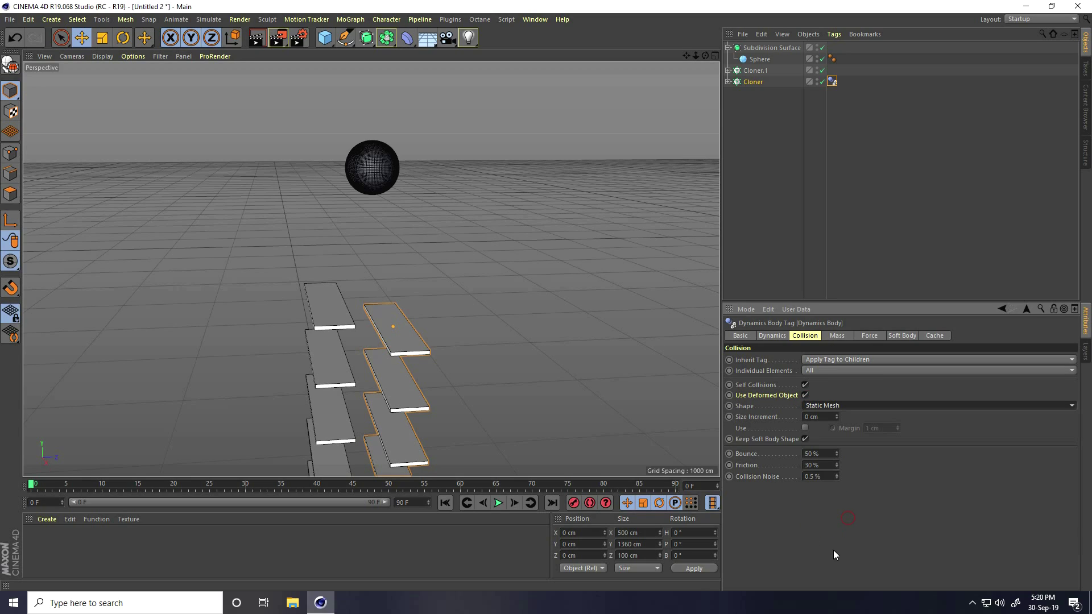
Step: Copy the collider tag onto Cloner.1
{"action": "left_click", "coordinate": [832, 81]}
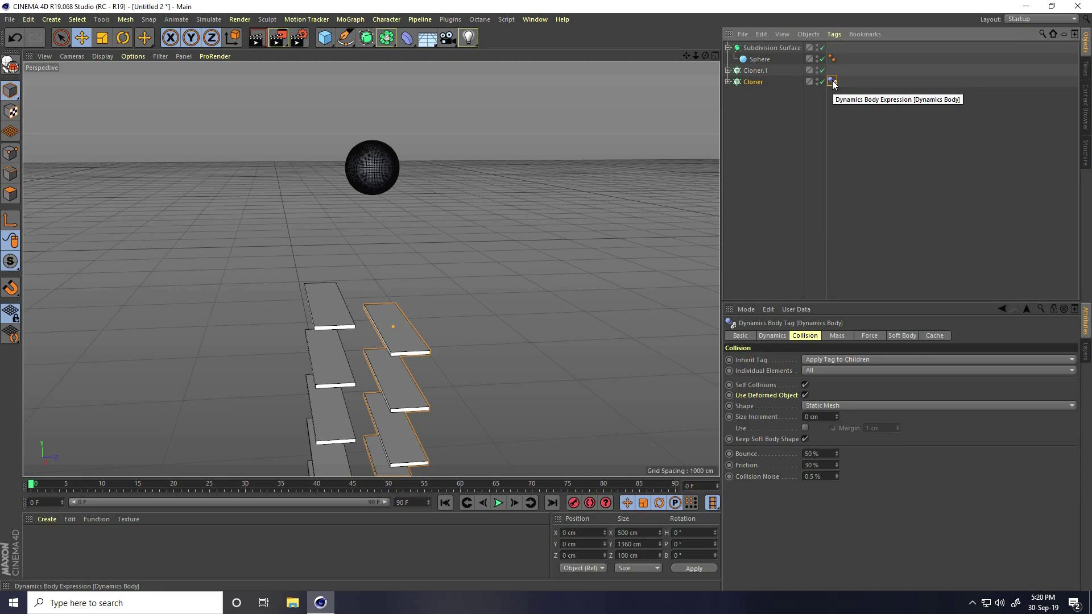
{"action": "left_click_drag", "start_coordinate": [833, 82], "coordinate": [759, 70]}
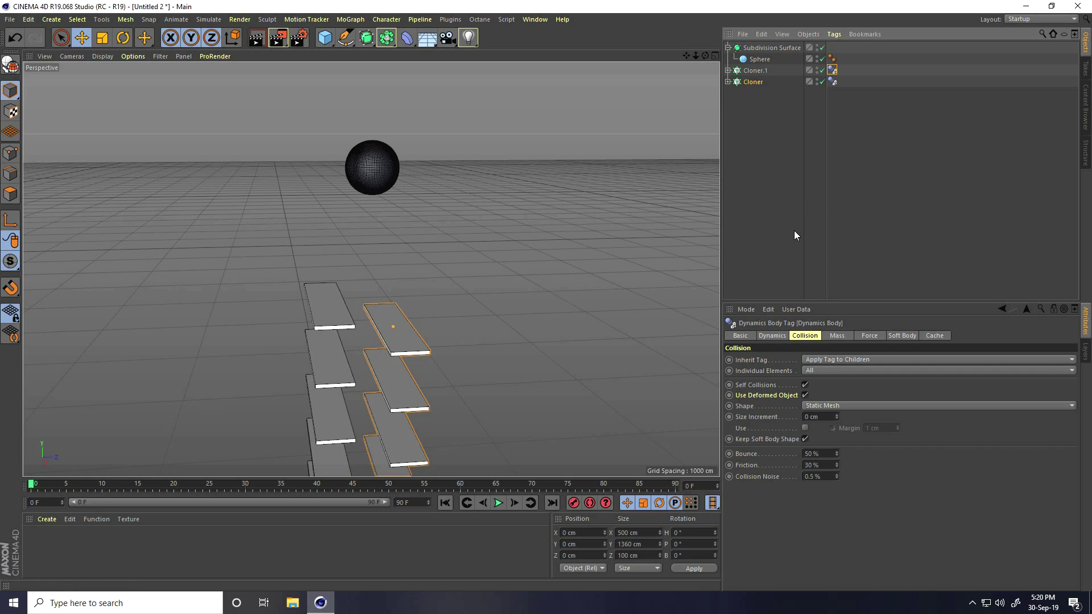
{"action": "left_click", "coordinate": [759, 59]}
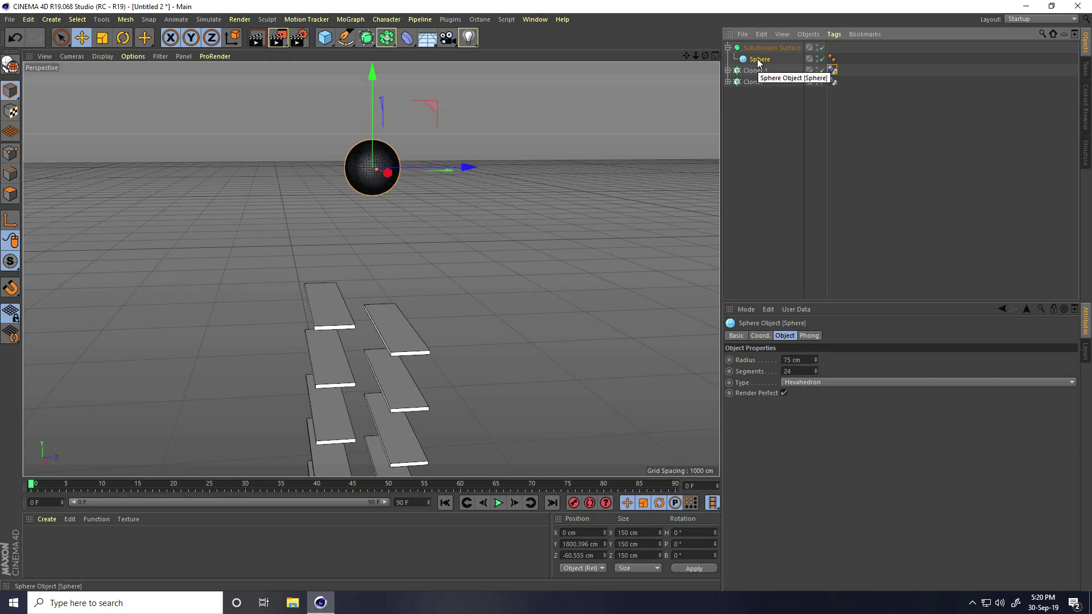
Step: Add a Soft Body tag to the Sphere with a custom mass of 1
{"action": "right_click", "coordinate": [756, 59]}
{"action": "mouse_move", "coordinate": [783, 164]}
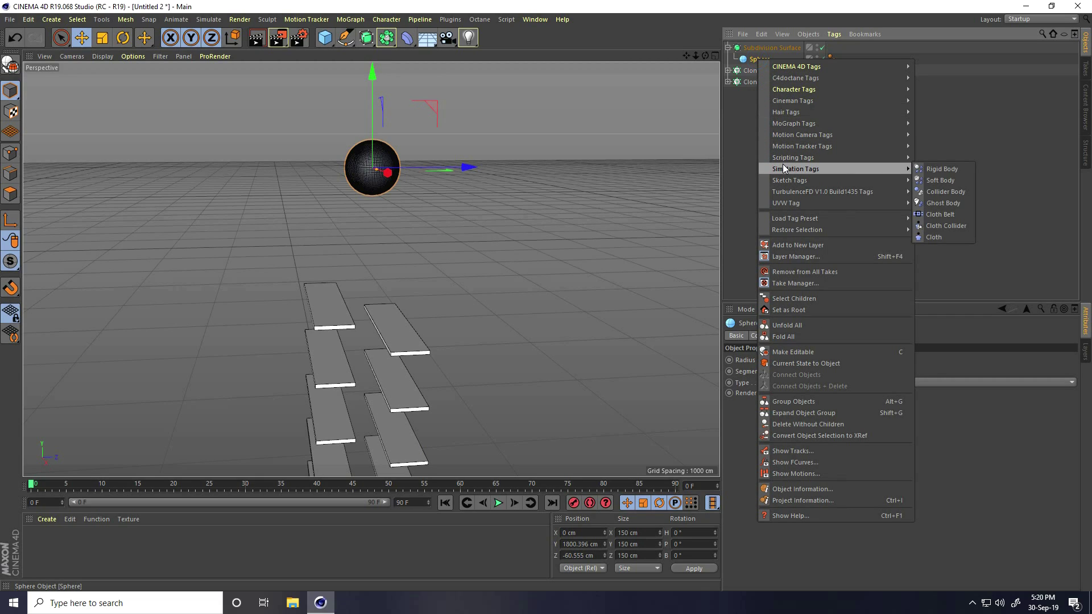
{"action": "left_click", "coordinate": [953, 181]}
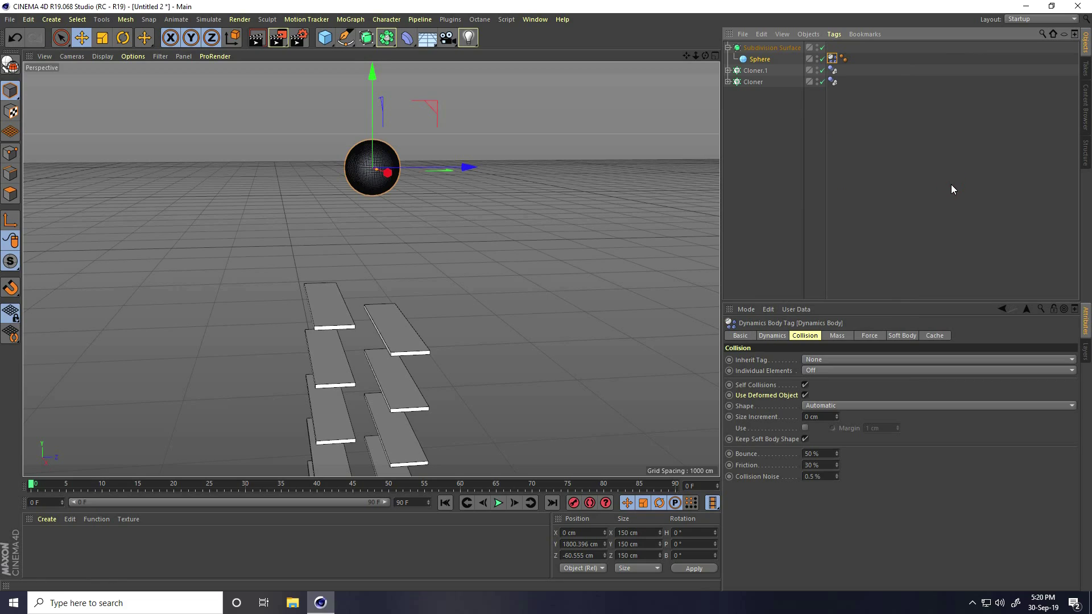
{"action": "left_click", "coordinate": [839, 336]}
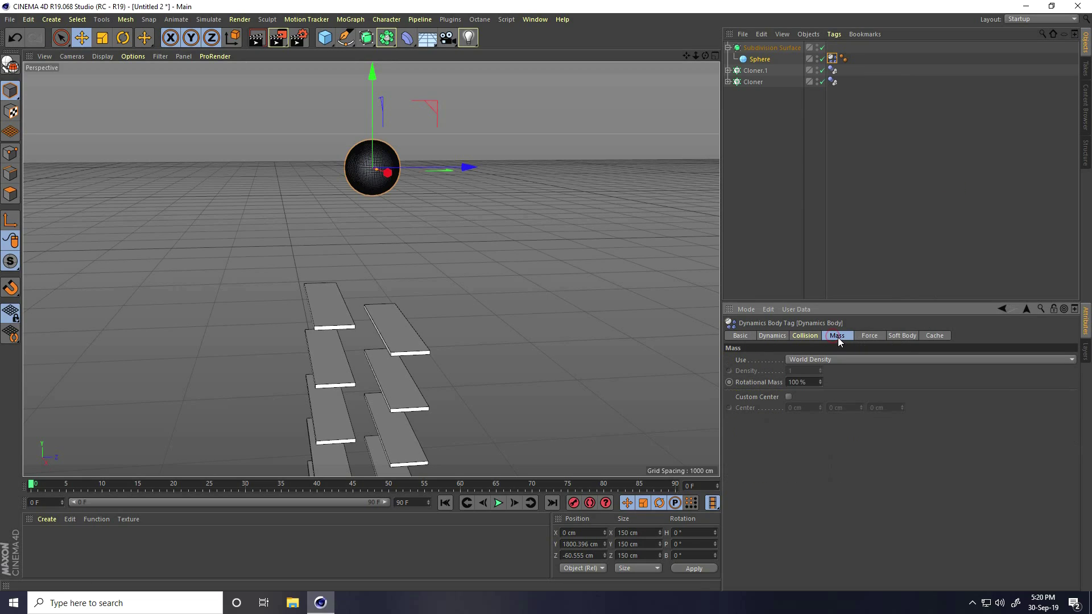
{"action": "left_click", "coordinate": [805, 360]}
{"action": "left_click", "coordinate": [825, 393]}
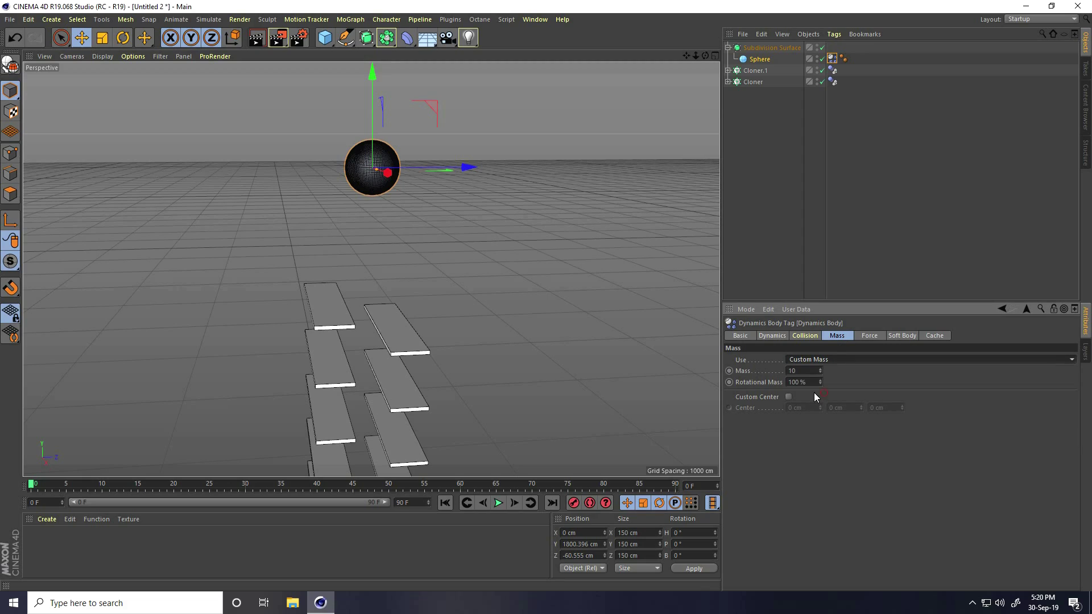
{"action": "double_click", "coordinate": [803, 370]}
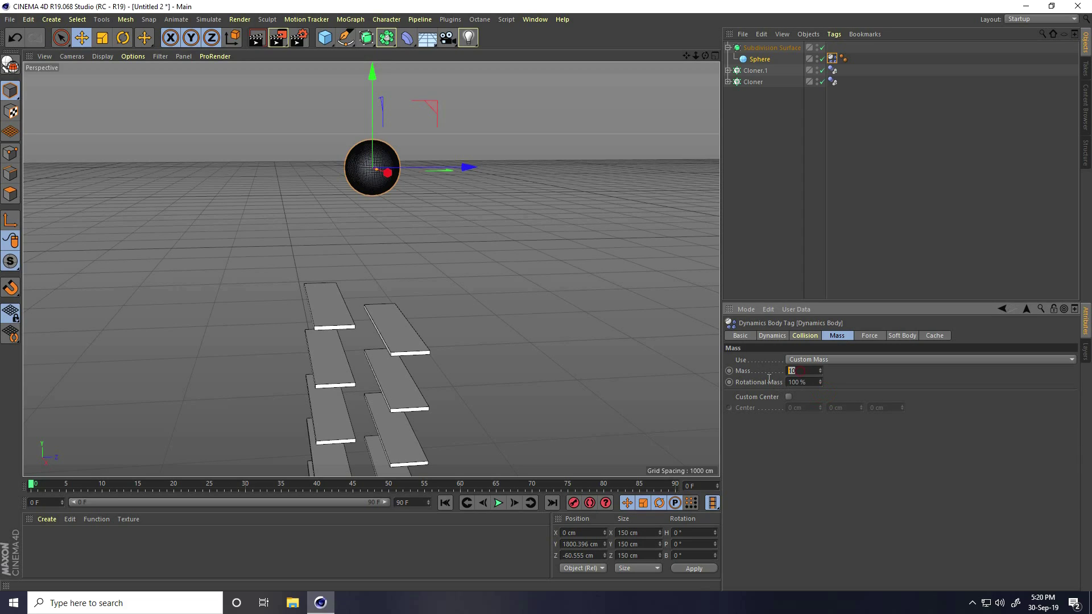
{"action": "type", "text": "1"}
{"action": "left_click", "coordinate": [903, 335]}
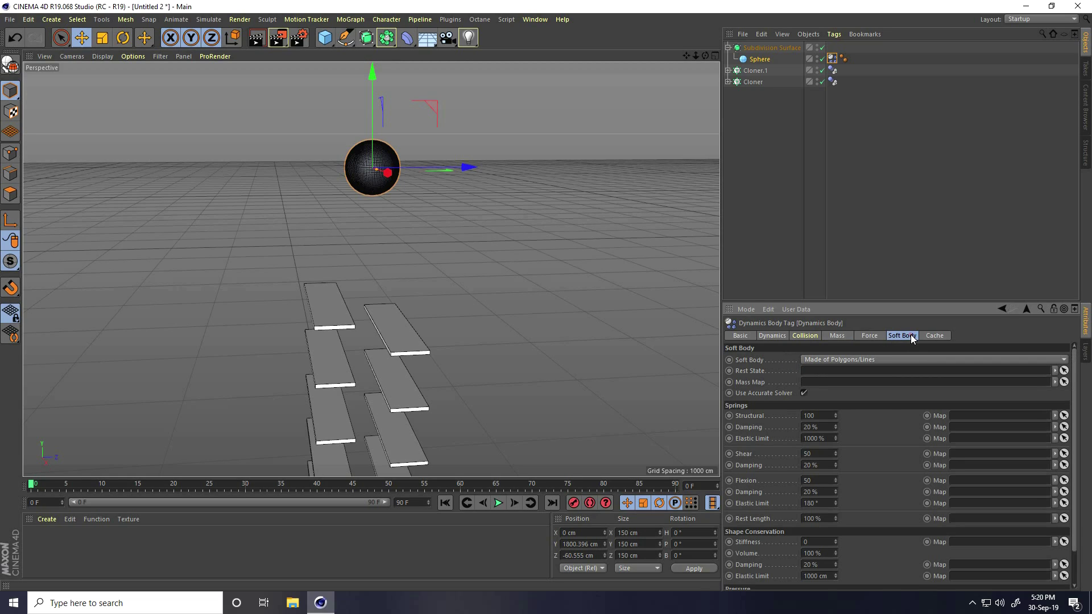
Step: Set Structural, Shear and Flexion springs to 18 with 500% damping
{"action": "scroll", "coordinate": [873, 421], "scroll_direction": "down", "scroll_amount": 3}
{"action": "scroll", "coordinate": [872, 421], "scroll_direction": "down", "scroll_amount": 1}
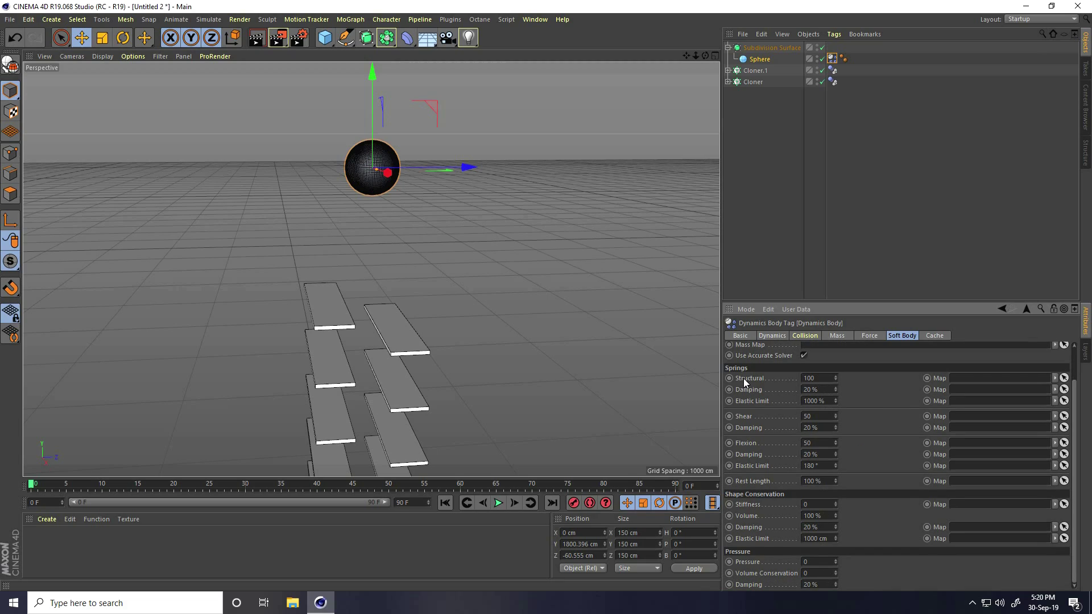
{"action": "double_click", "coordinate": [817, 377]}
{"action": "type", "text": "18"}
{"action": "double_click", "coordinate": [823, 389]}
{"action": "type", "text": "500"}
{"action": "double_click", "coordinate": [817, 417]}
{"action": "left_click_drag", "start_coordinate": [820, 427], "coordinate": [801, 426]}
{"action": "type", "text": "500"}
{"action": "key", "text": "Return"}
{"action": "left_click_drag", "start_coordinate": [822, 442], "coordinate": [793, 442]}
{"action": "type", "text": "18"}
{"action": "left_click_drag", "start_coordinate": [819, 454], "coordinate": [788, 455]}
Step: Set Stiffness 80, Volume 30%, Damping 40%, Elastic Limit 1 cm, Pressure Damping 40%
{"action": "double_click", "coordinate": [819, 504]}
{"action": "type", "text": "80"}
{"action": "double_click", "coordinate": [827, 516]}
{"action": "type", "text": "30"}
{"action": "double_click", "coordinate": [828, 527]}
{"action": "type", "text": "4"}
{"action": "double_click", "coordinate": [812, 538]}
{"action": "type", "text": "1"}
{"action": "left_click", "coordinate": [852, 579]}
{"action": "double_click", "coordinate": [830, 584]}
{"action": "type", "text": "40"}
{"action": "key", "text": "Return"}
{"action": "left_click_drag", "start_coordinate": [507, 414], "coordinate": [422, 360], "text": "alt"}
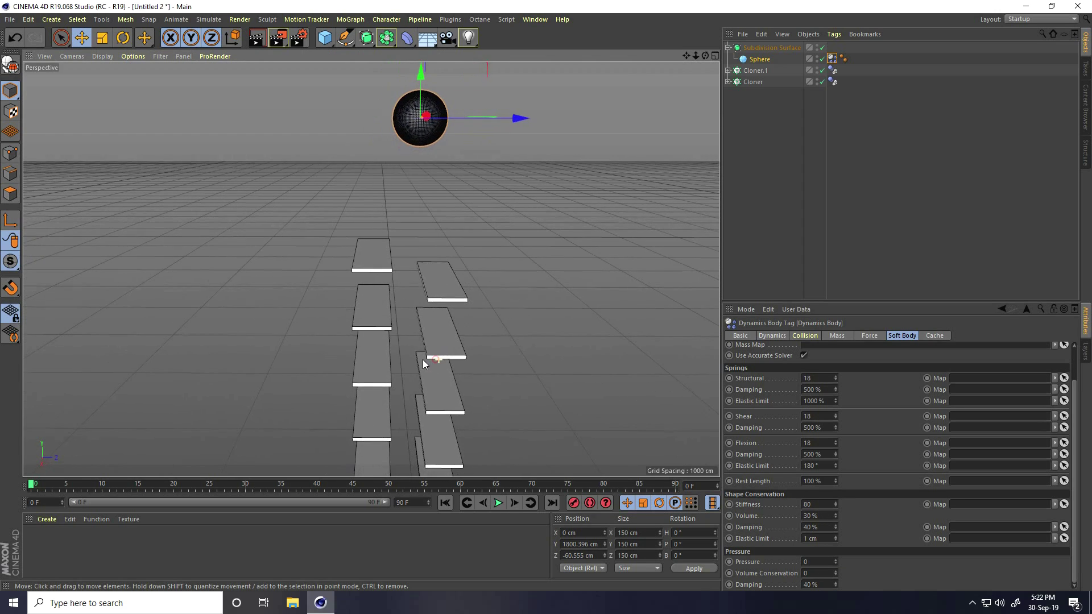
Step: Preview the fall, then lower the sphere to 1680 cm
{"action": "left_click", "coordinate": [498, 504]}
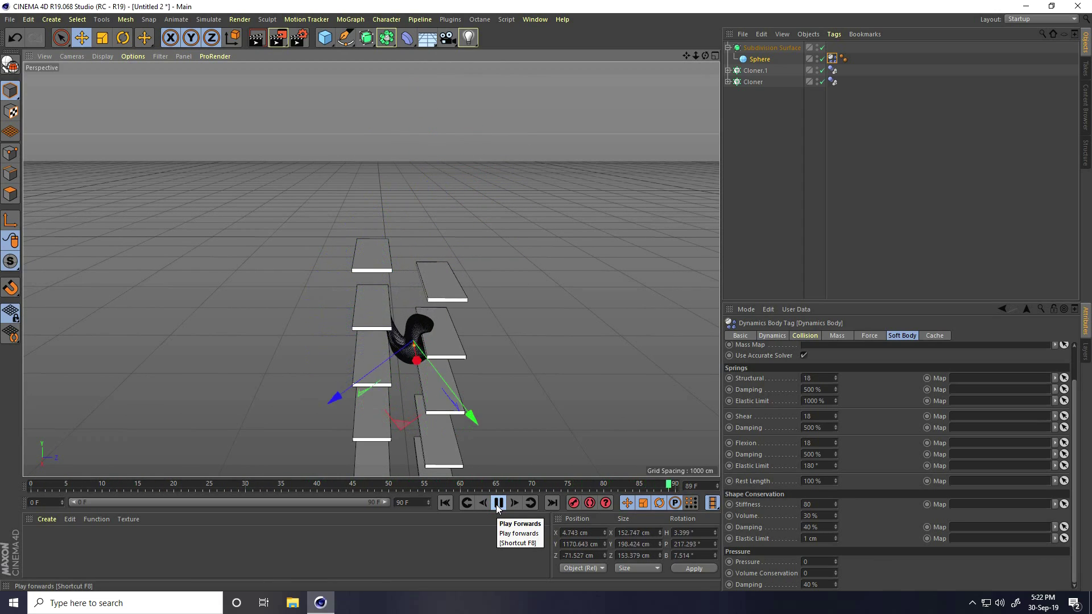
{"action": "left_click", "coordinate": [449, 504]}
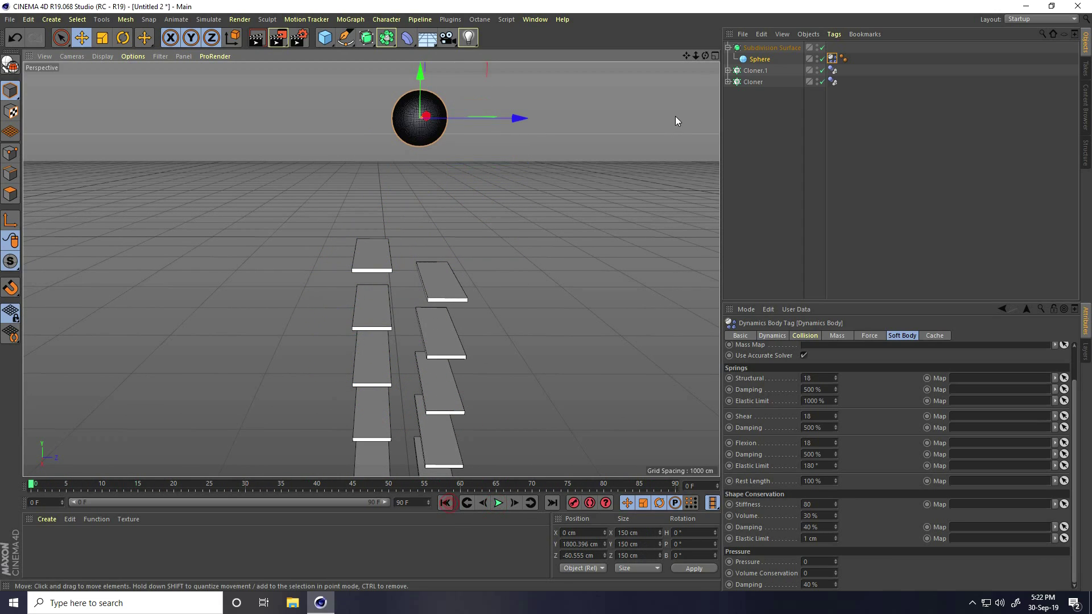
{"action": "left_click", "coordinate": [759, 59]}
{"action": "left_click_drag", "start_coordinate": [419, 76], "coordinate": [417, 122]}
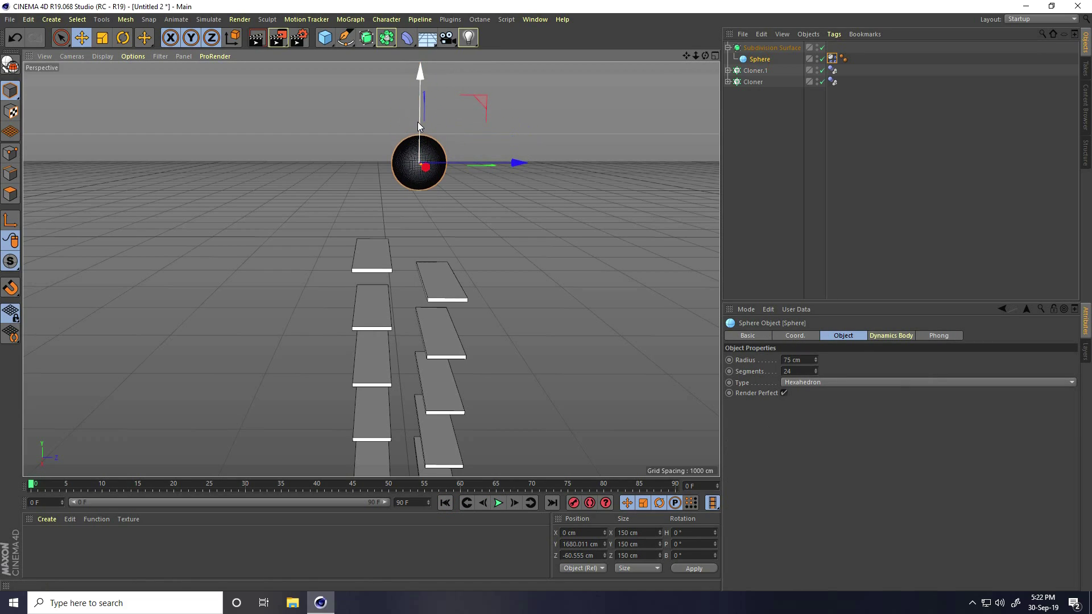
Step: Lengthen the animation to 500 frames and expand the preview range to match
{"action": "left_click", "coordinate": [417, 502]}
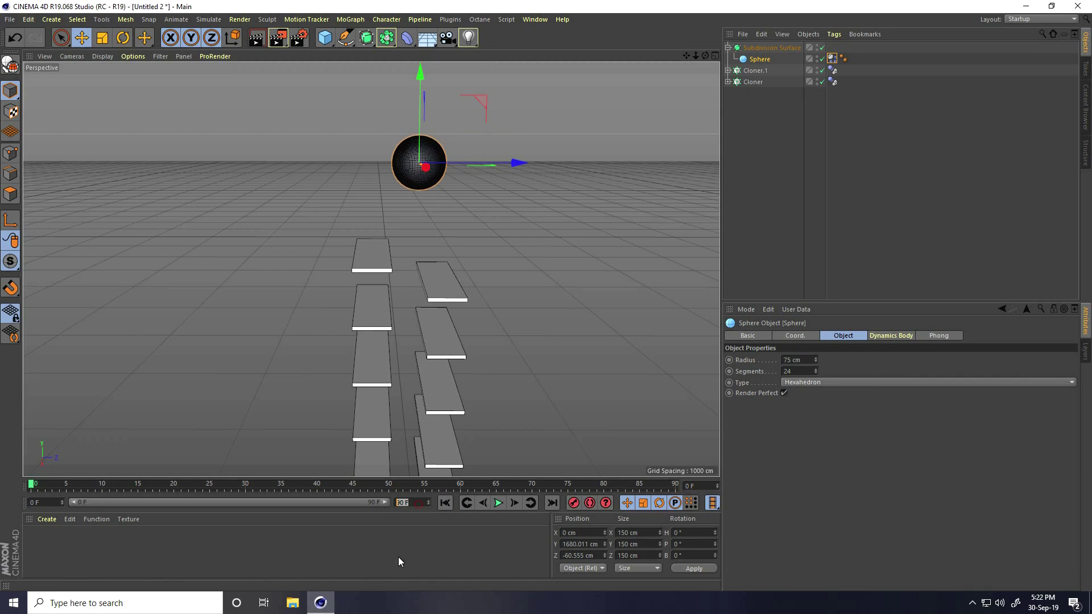
{"action": "type", "text": "500"}
{"action": "key", "text": "Return"}
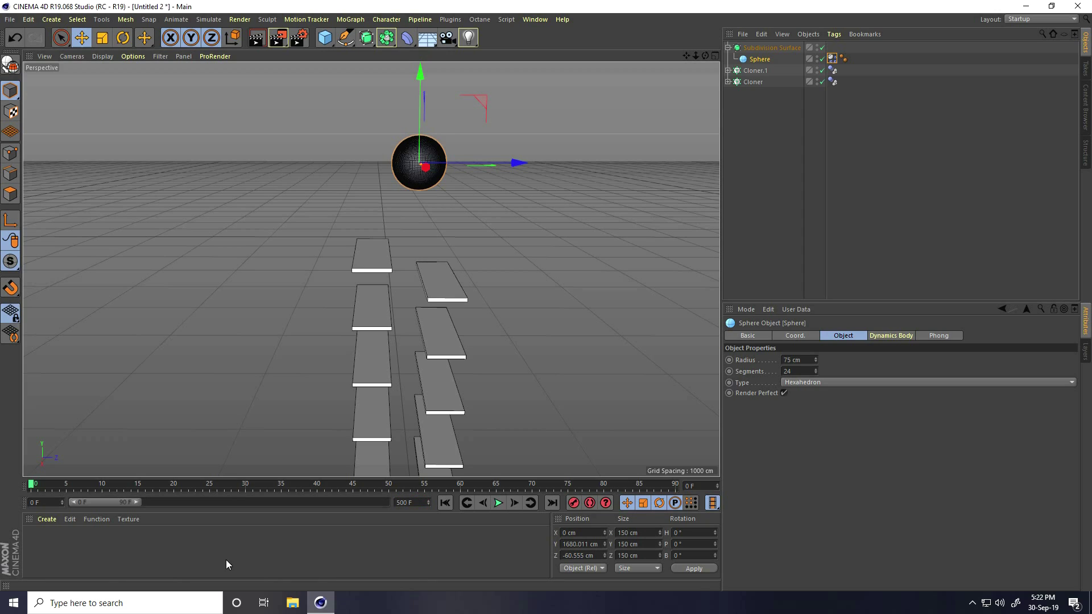
{"action": "double_click", "coordinate": [107, 503]}
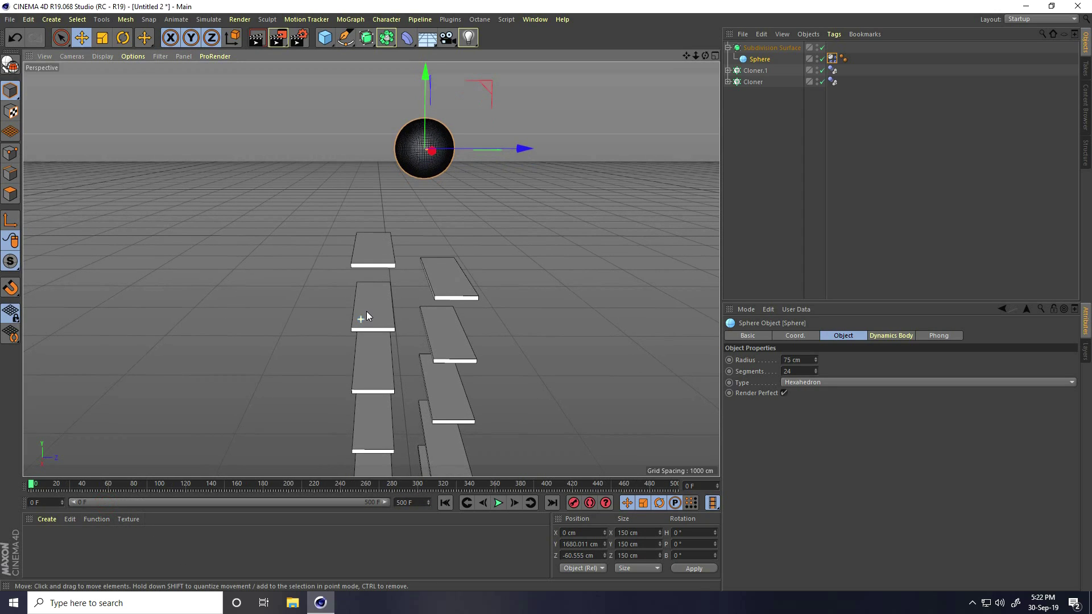
{"action": "right_click_drag", "start_coordinate": [366, 312], "coordinate": [459, 166], "text": "alt"}
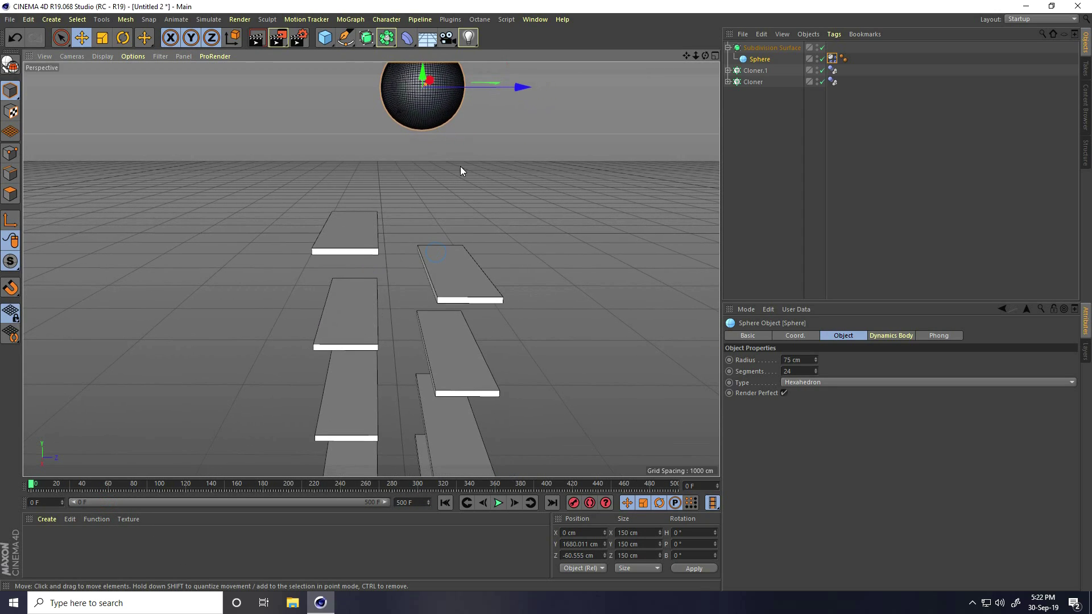
{"action": "left_click_drag", "start_coordinate": [517, 90], "coordinate": [512, 90]}
{"action": "left_click_drag", "start_coordinate": [337, 466], "coordinate": [364, 431], "text": "alt"}
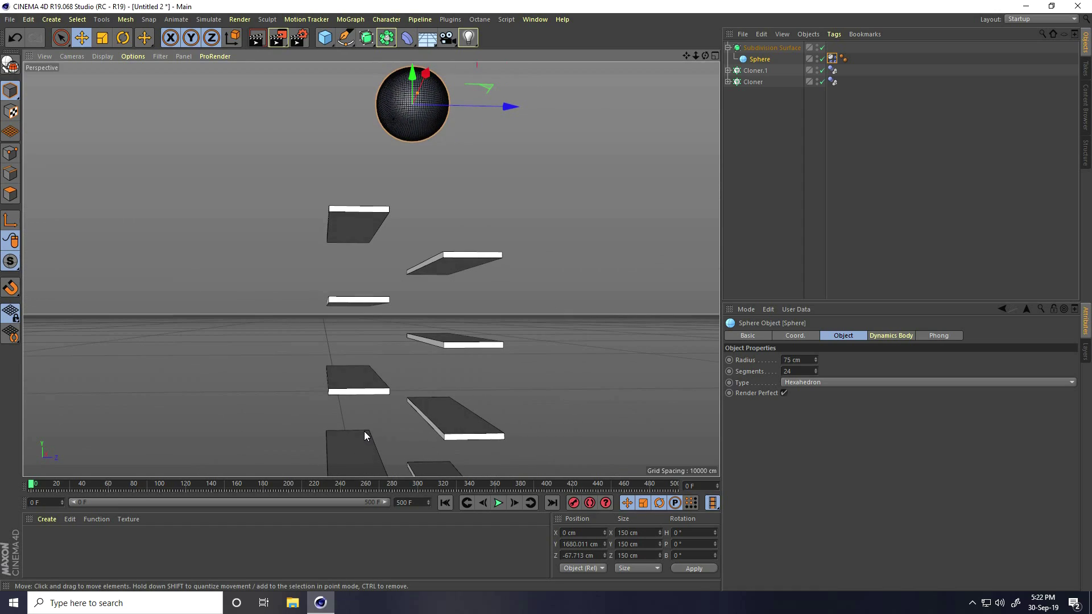
Step: Play the sphere's fall down the stairs, then rewind to frame 0
{"action": "left_click", "coordinate": [498, 503]}
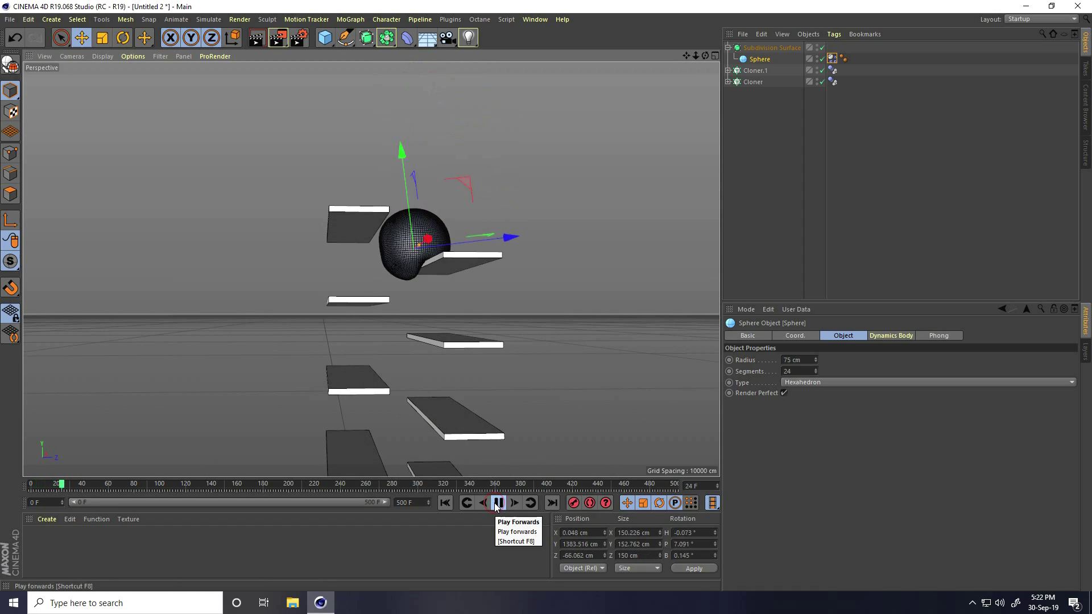
{"action": "middle_click_drag", "start_coordinate": [455, 365], "coordinate": [428, 335], "text": "alt"}
{"action": "middle_click_drag", "start_coordinate": [427, 390], "coordinate": [443, 322], "text": "alt"}
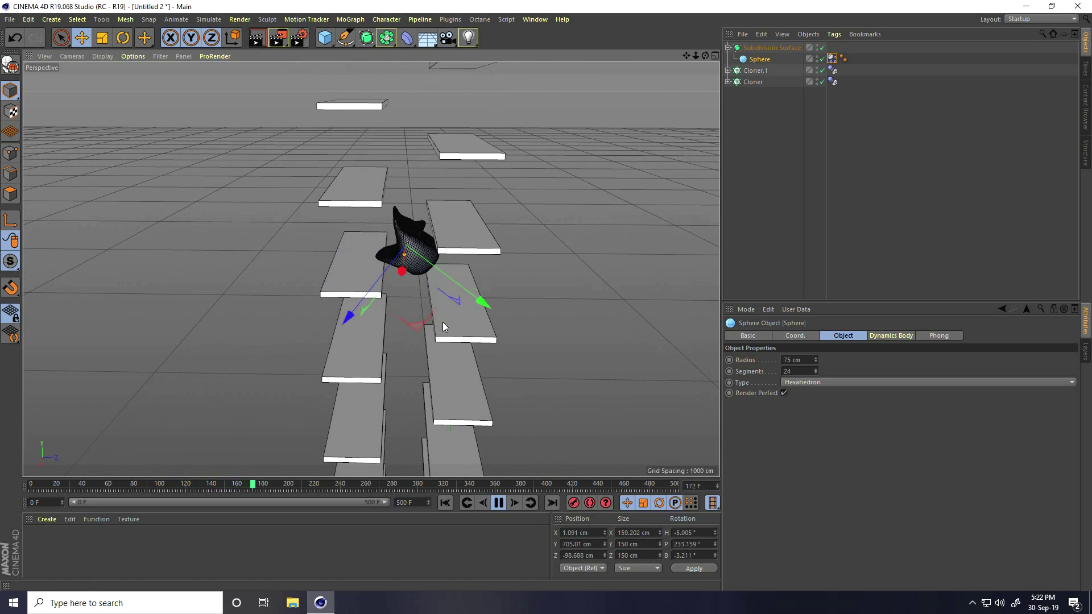
{"action": "middle_click_drag", "start_coordinate": [432, 428], "coordinate": [446, 310], "text": "alt"}
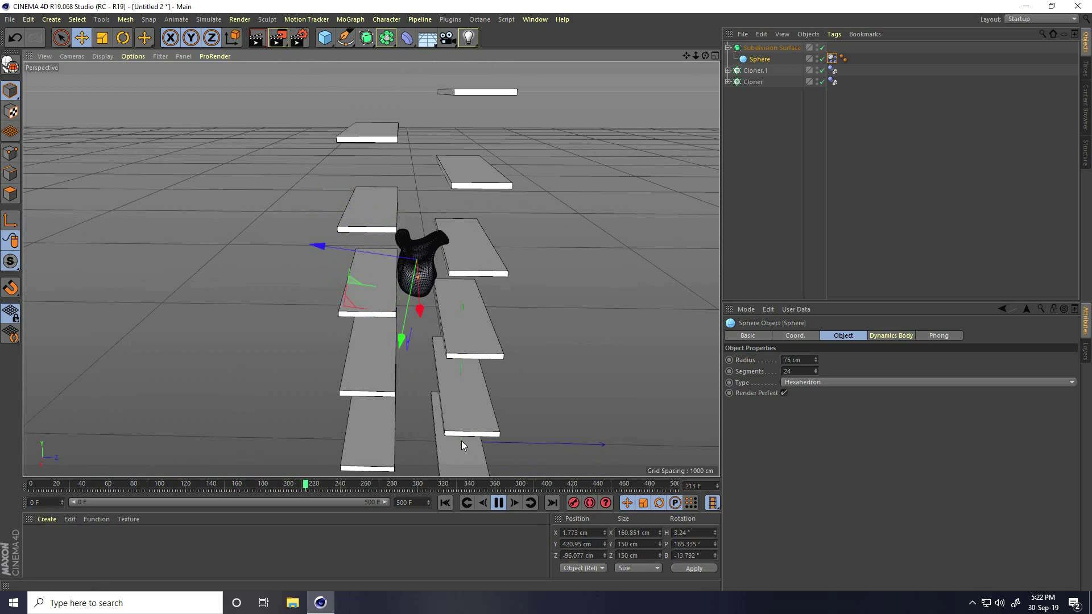
{"action": "left_click", "coordinate": [499, 504]}
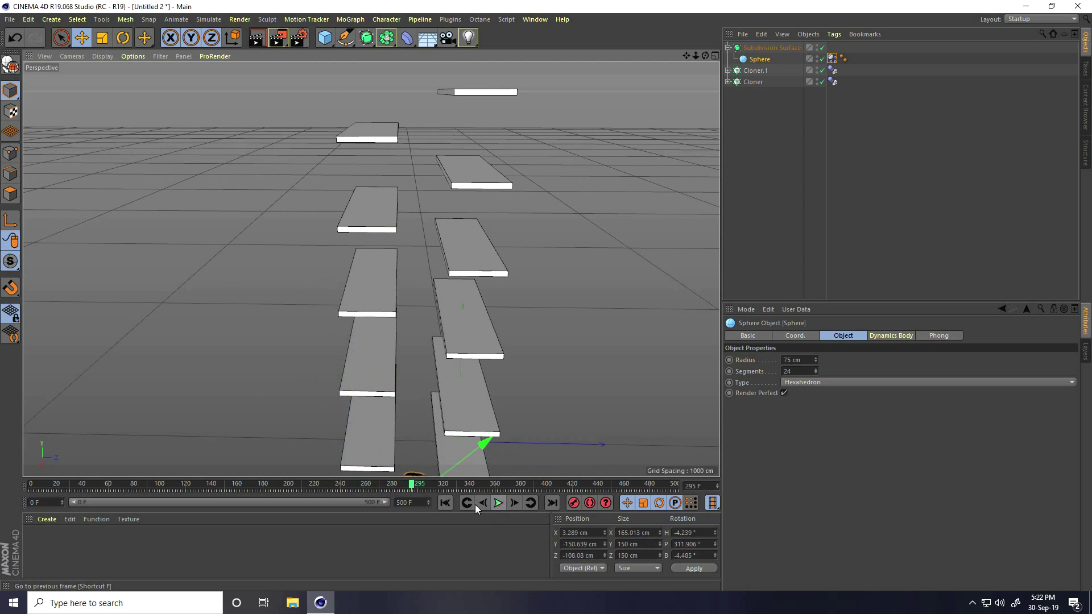
{"action": "left_click", "coordinate": [446, 503]}
{"action": "mouse_move", "coordinate": [421, 398]}
{"action": "right_mouse_down", "text": "alt"}
{"action": "mouse_move", "coordinate": [384, 332]}
{"action": "mouse_move", "coordinate": [438, 263]}
{"action": "mouse_move", "coordinate": [420, 382]}
{"action": "right_mouse_up", "text": "alt"}
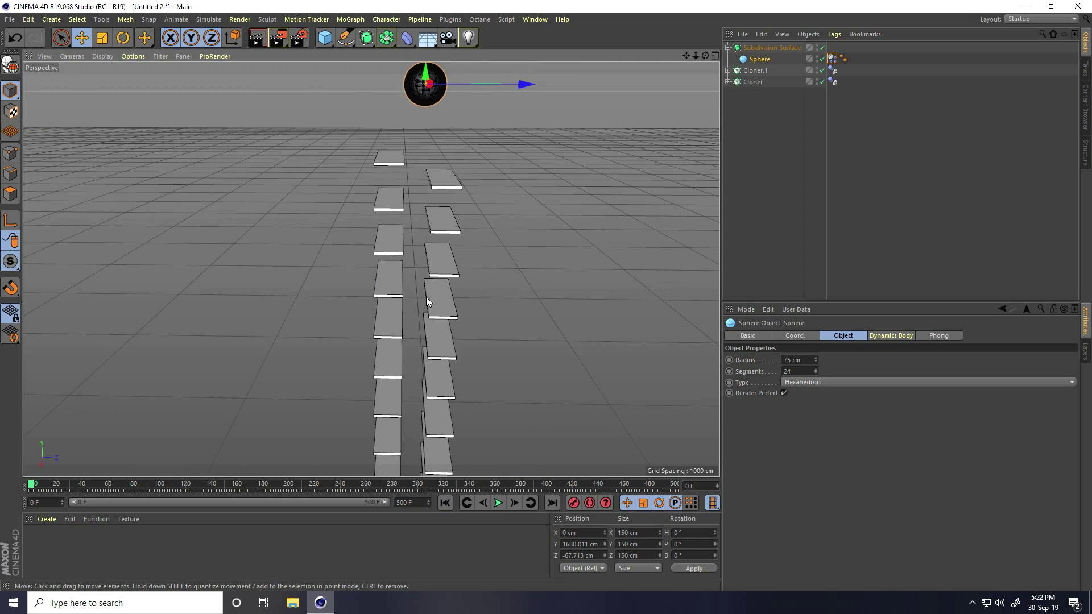
Step: Add a Target Camera, view through it, and set its Target tag to the Sphere
{"action": "left_click_drag", "start_coordinate": [451, 39], "coordinate": [486, 66]}
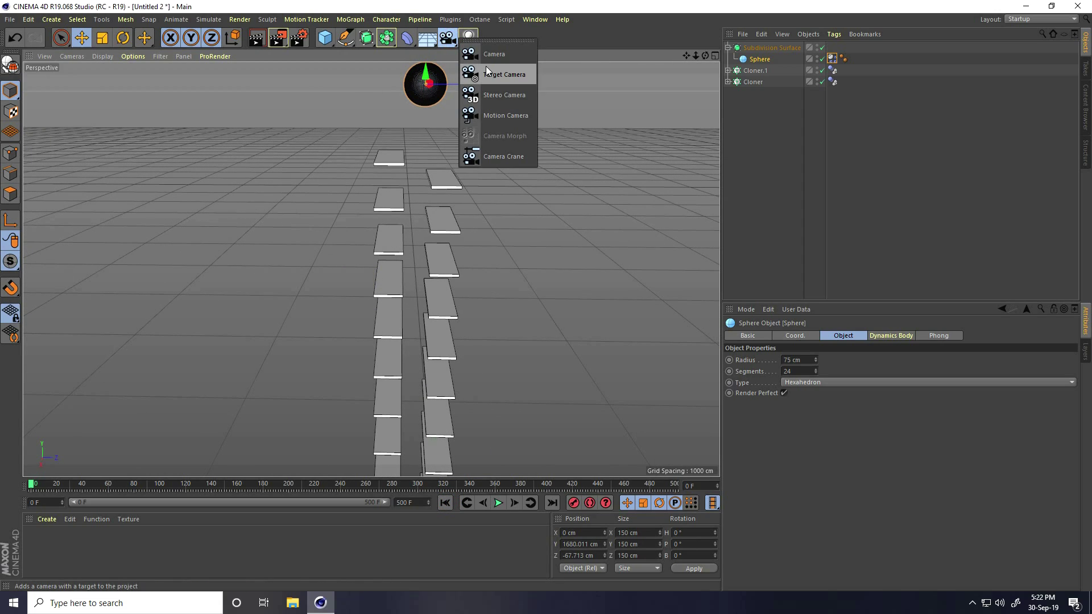
{"action": "left_click", "coordinate": [520, 79]}
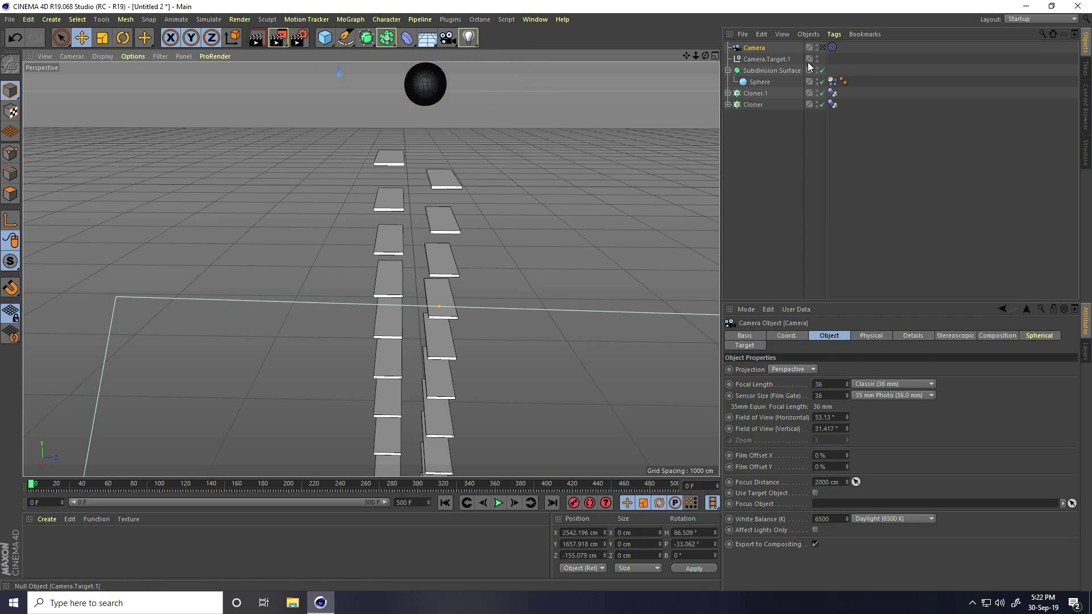
{"action": "left_click", "coordinate": [824, 48]}
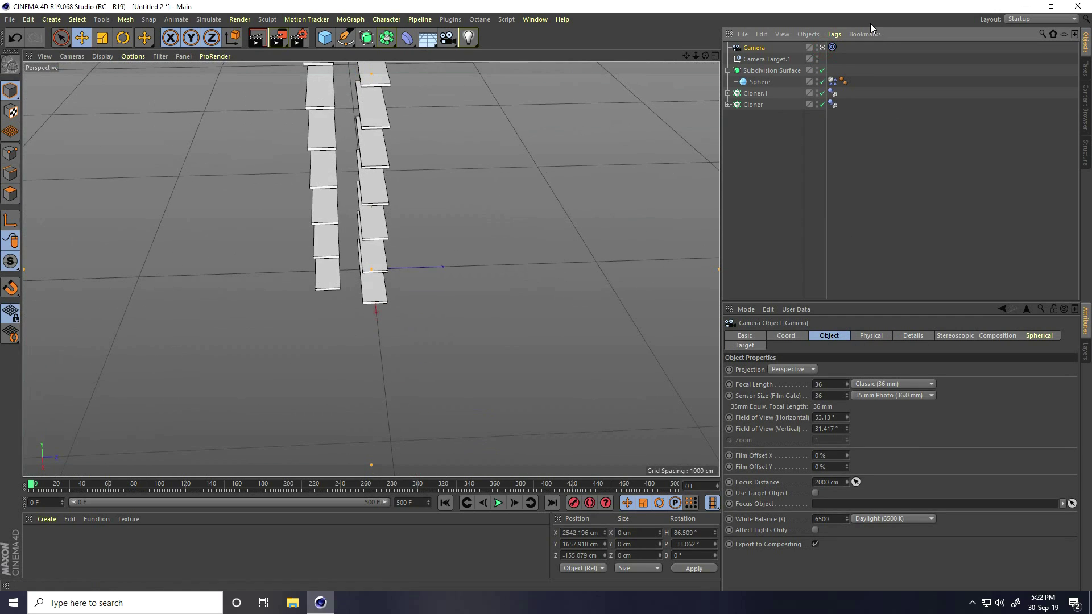
{"action": "left_click", "coordinate": [833, 48]}
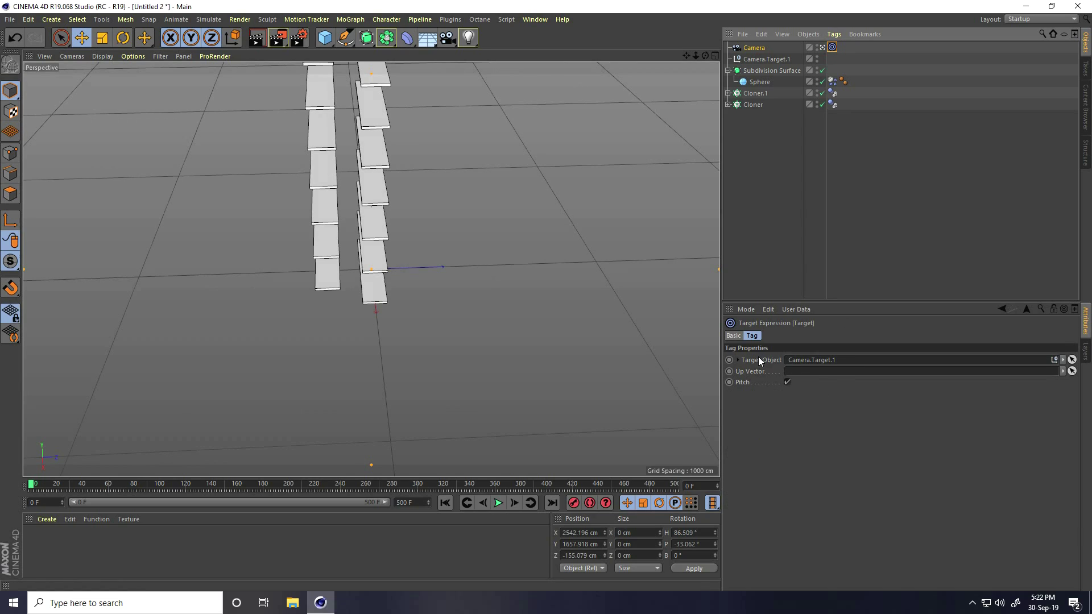
{"action": "left_click", "coordinate": [1071, 359]}
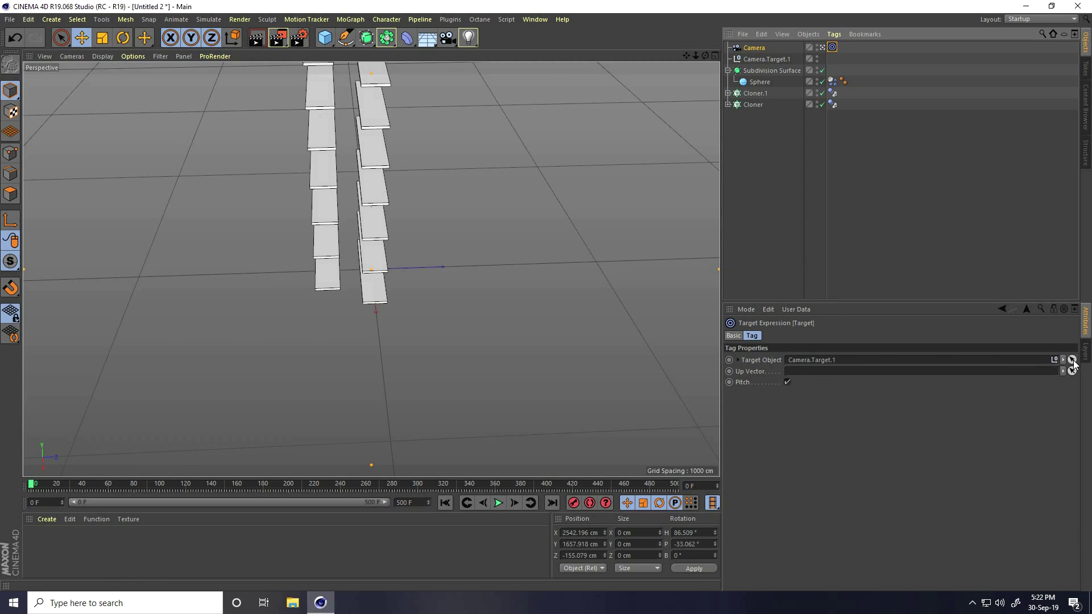
{"action": "left_click", "coordinate": [760, 82]}
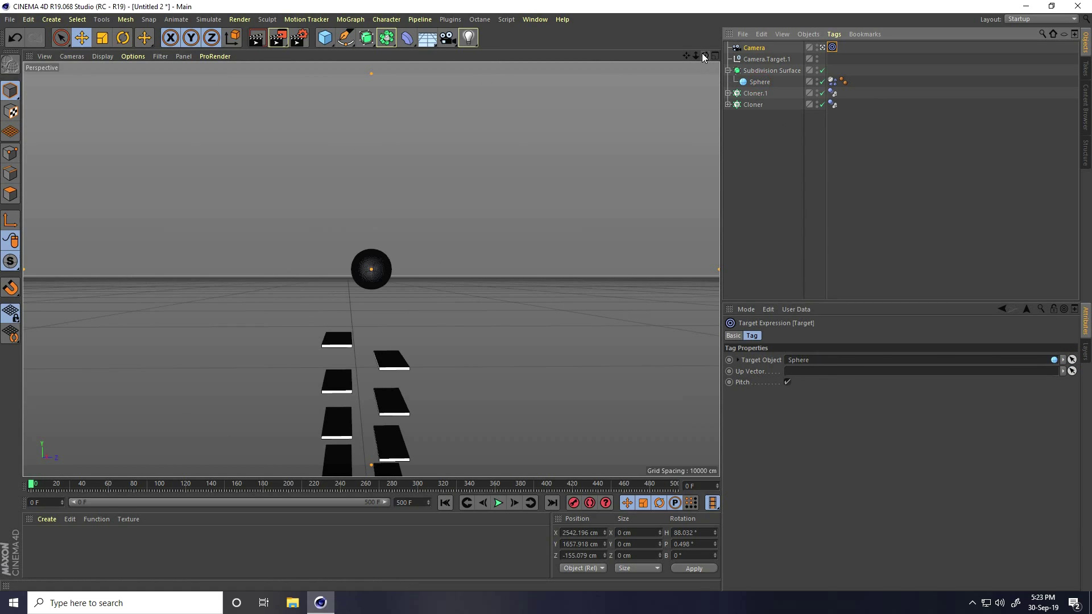
Step: Frame the stairs in the camera shot, play the drop, then rewind to frame 0
{"action": "left_click_drag", "start_coordinate": [695, 56], "coordinate": [548, 300]}
{"action": "left_click_drag", "start_coordinate": [686, 55], "coordinate": [546, 297]}
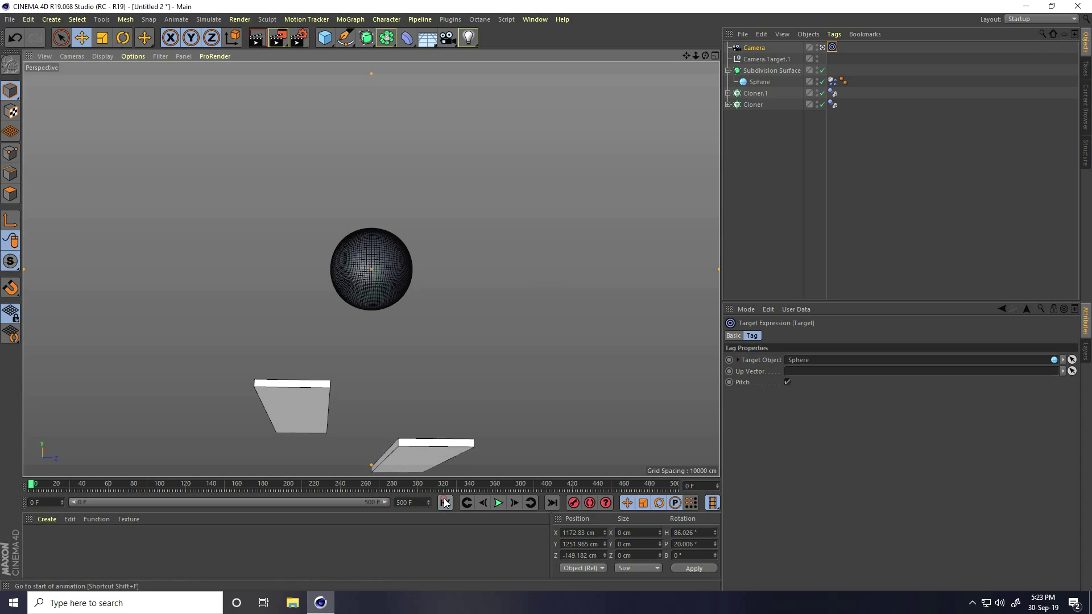
{"action": "left_click", "coordinate": [498, 503]}
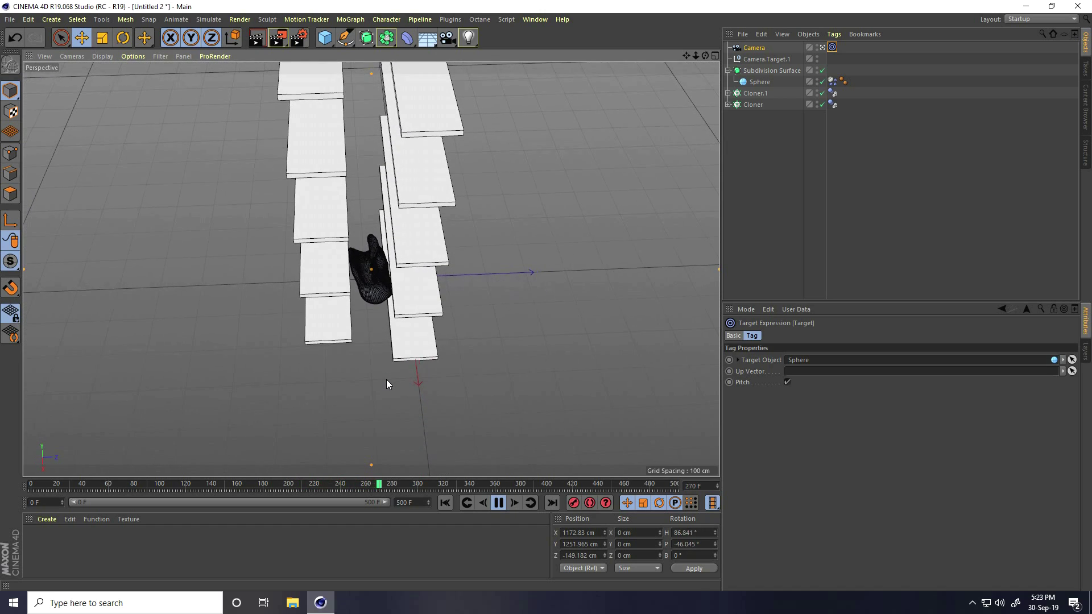
{"action": "left_click", "coordinate": [499, 504]}
{"action": "left_click", "coordinate": [445, 503]}
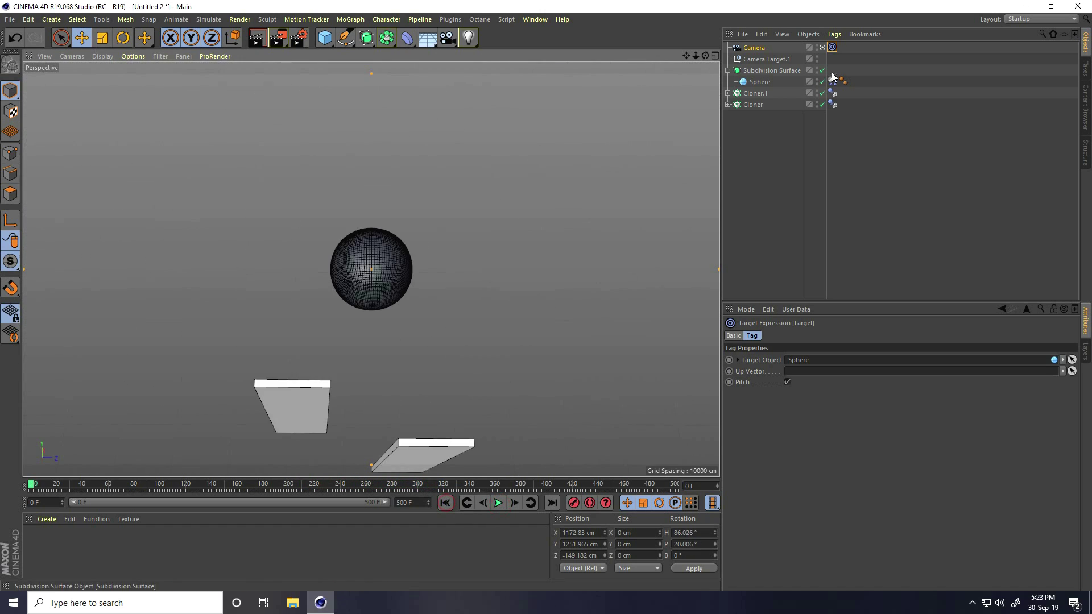
Step: Back in the free view, add a Cylinder and move it to the foot of the stairs
{"action": "left_click", "coordinate": [822, 47]}
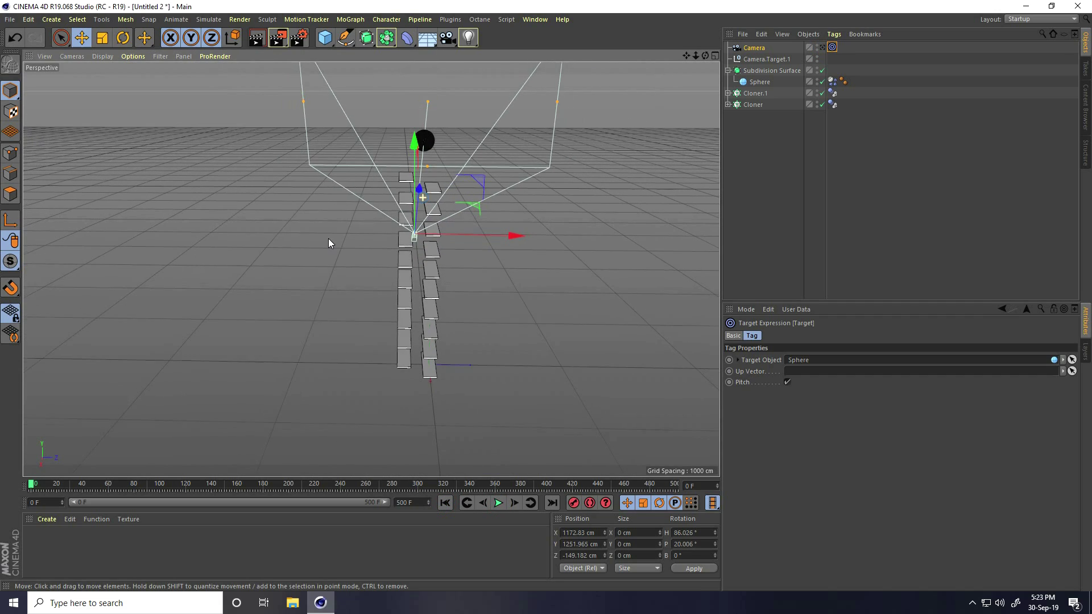
{"action": "left_click", "coordinate": [328, 40]}
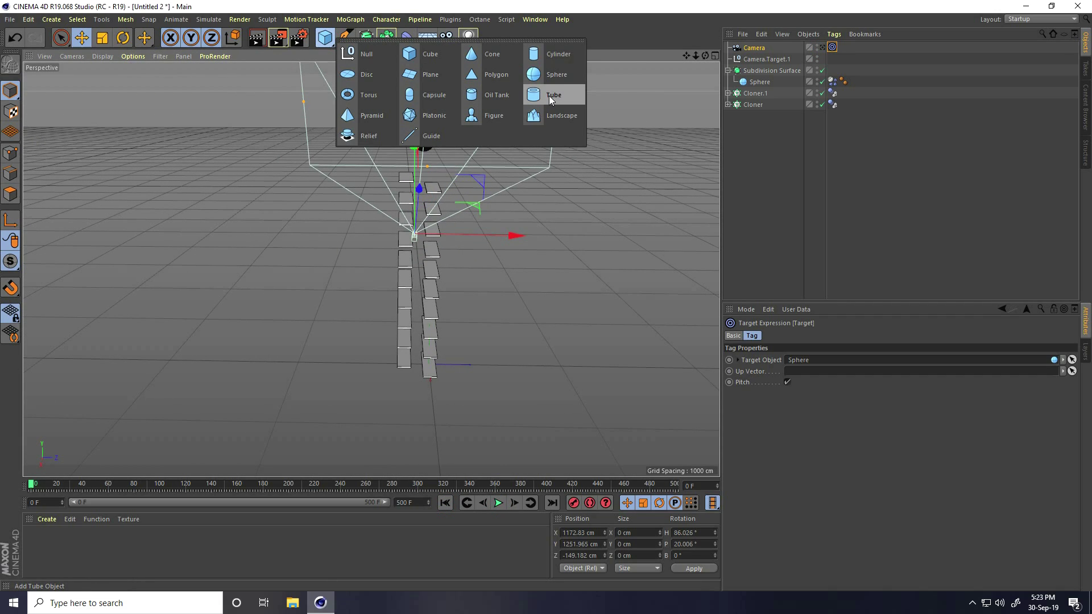
{"action": "left_click", "coordinate": [555, 57]}
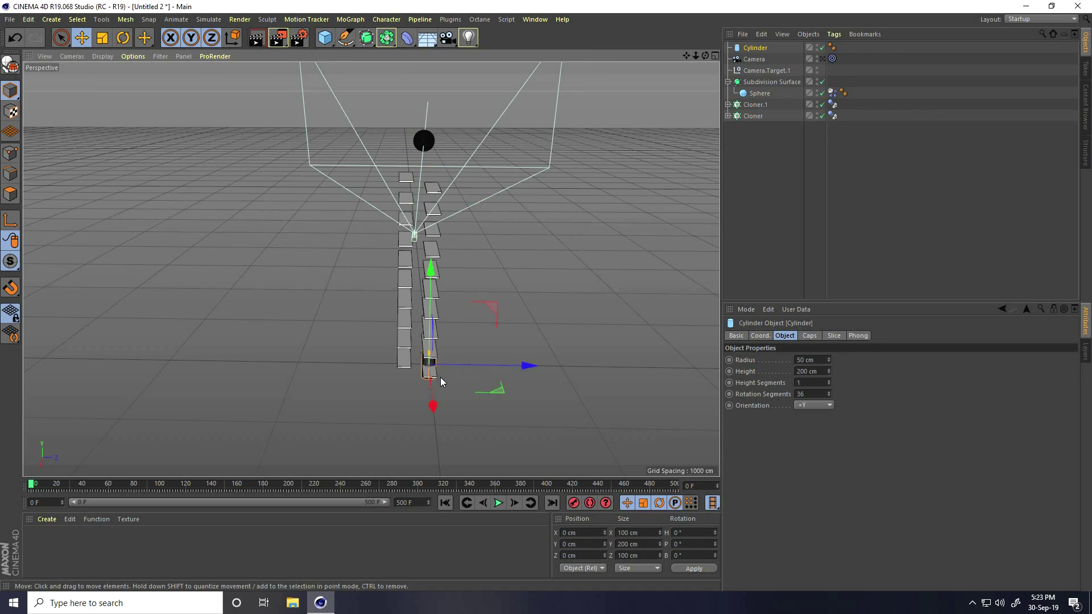
{"action": "scroll", "coordinate": [503, 336], "scroll_direction": "up", "scroll_amount": 5}
{"action": "left_click_drag", "start_coordinate": [422, 278], "coordinate": [405, 354]}
{"action": "scroll", "coordinate": [384, 455], "scroll_direction": "up", "scroll_amount": 3}
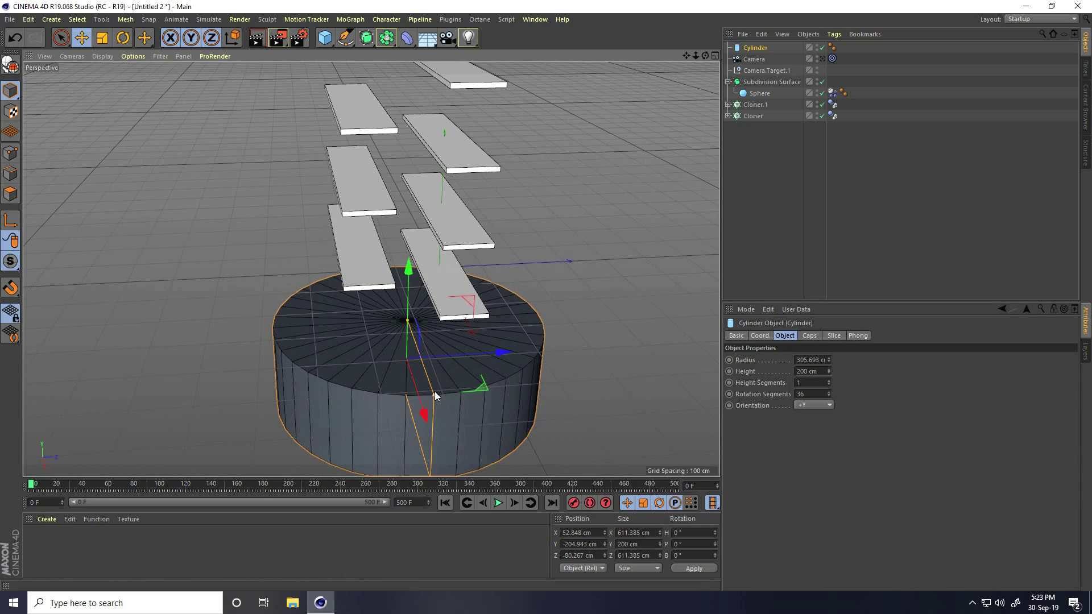
Step: Enable the cylinder's cap Fillet with a 10 cm radius and nudge it slightly in depth
{"action": "left_click", "coordinate": [807, 336]}
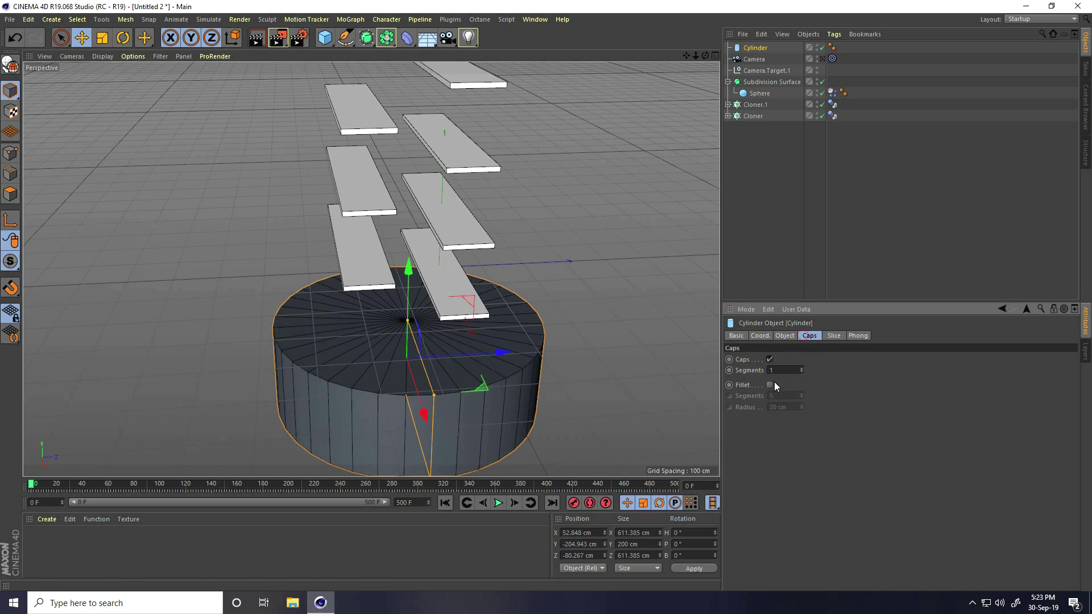
{"action": "left_click", "coordinate": [770, 385]}
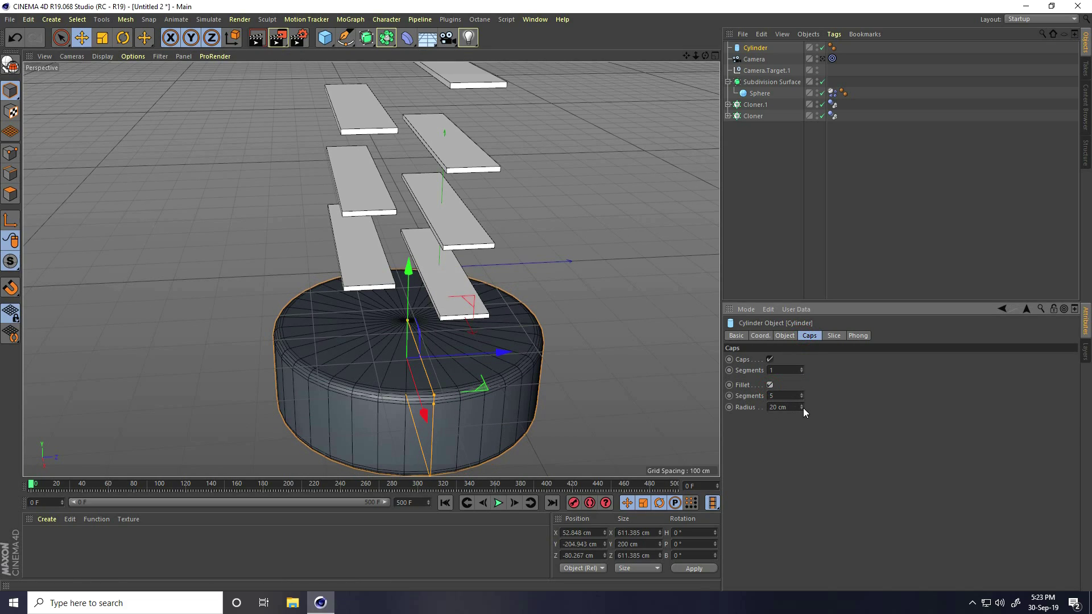
{"action": "left_click_drag", "start_coordinate": [804, 408], "coordinate": [804, 408]}
{"action": "left_click_drag", "start_coordinate": [430, 357], "coordinate": [453, 356]}
{"action": "middle_click", "coordinate": [453, 356]}
{"action": "middle_click", "coordinate": [218, 180]}
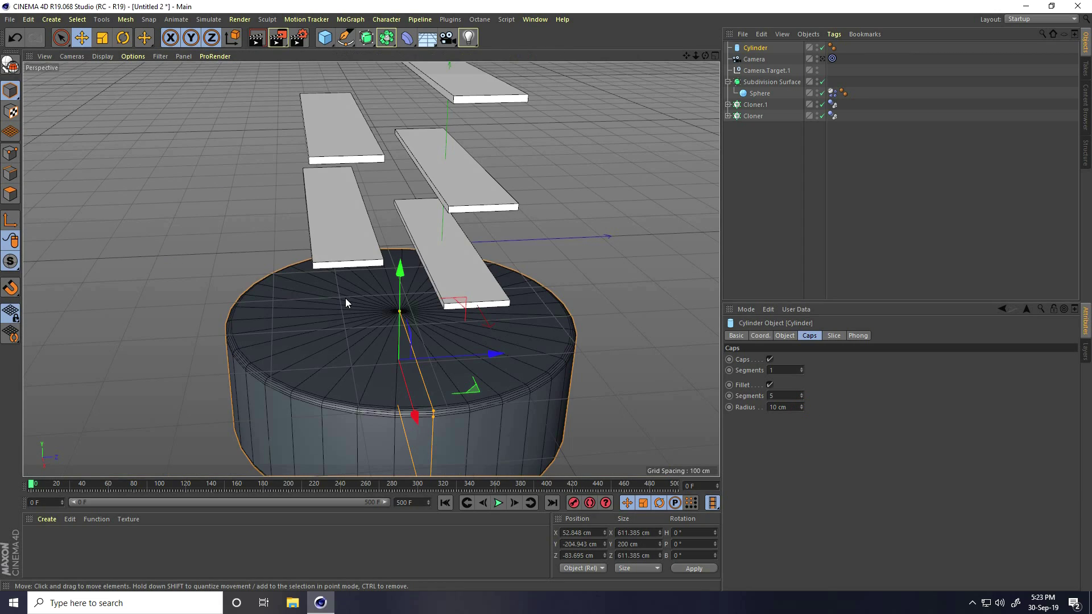
Step: Make the cylinder editable and loop-select its top cap polygons
{"action": "left_click", "coordinate": [11, 64]}
{"action": "left_click_drag", "start_coordinate": [220, 222], "coordinate": [274, 273], "text": "alt"}
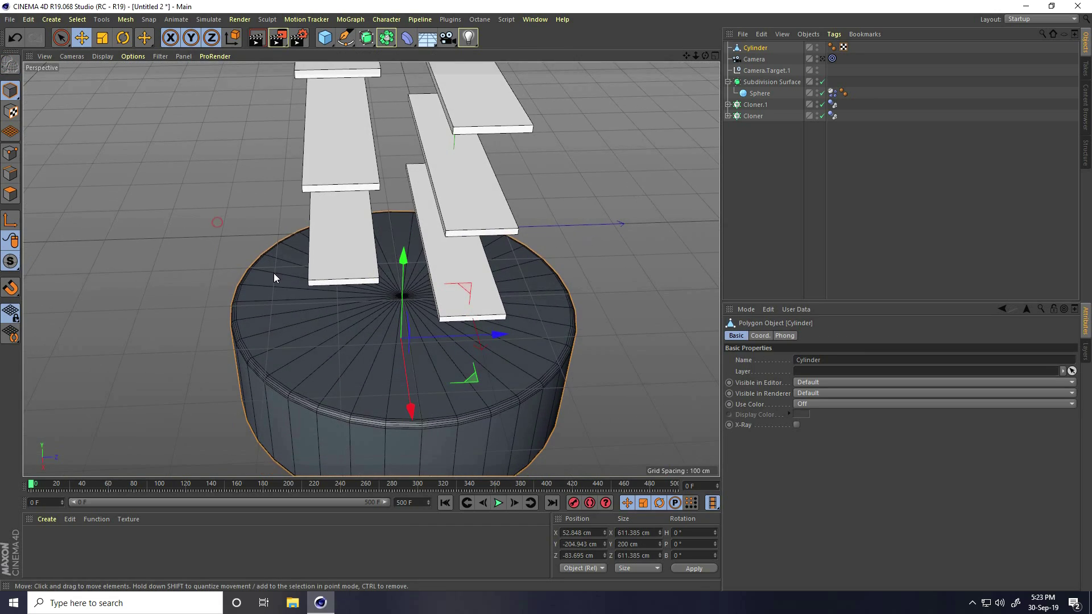
{"action": "middle_click", "coordinate": [274, 273]}
{"action": "left_click", "coordinate": [10, 194]}
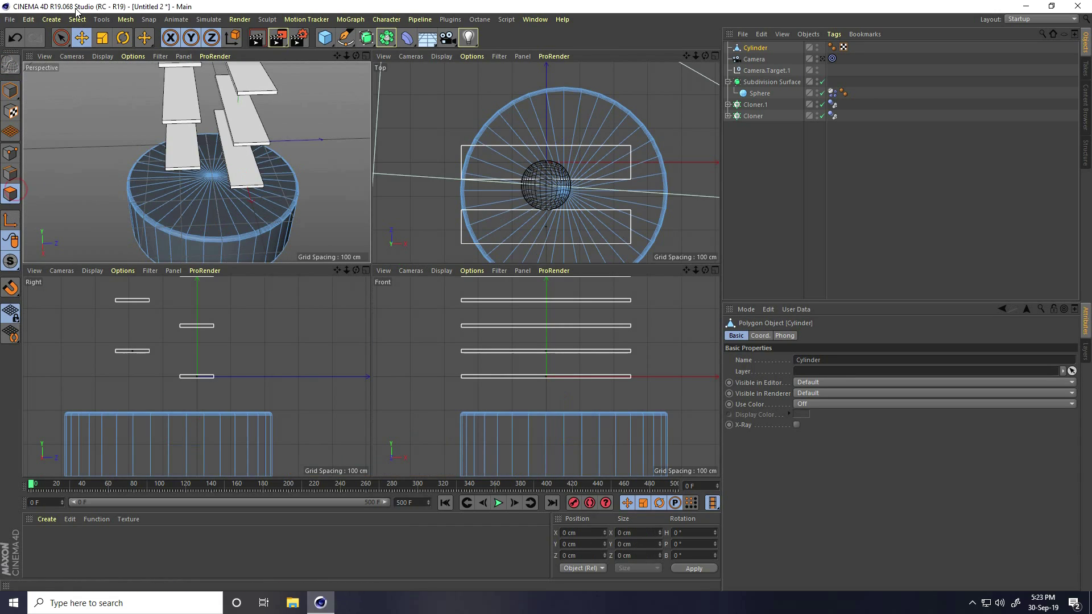
{"action": "middle_click", "coordinate": [259, 134]}
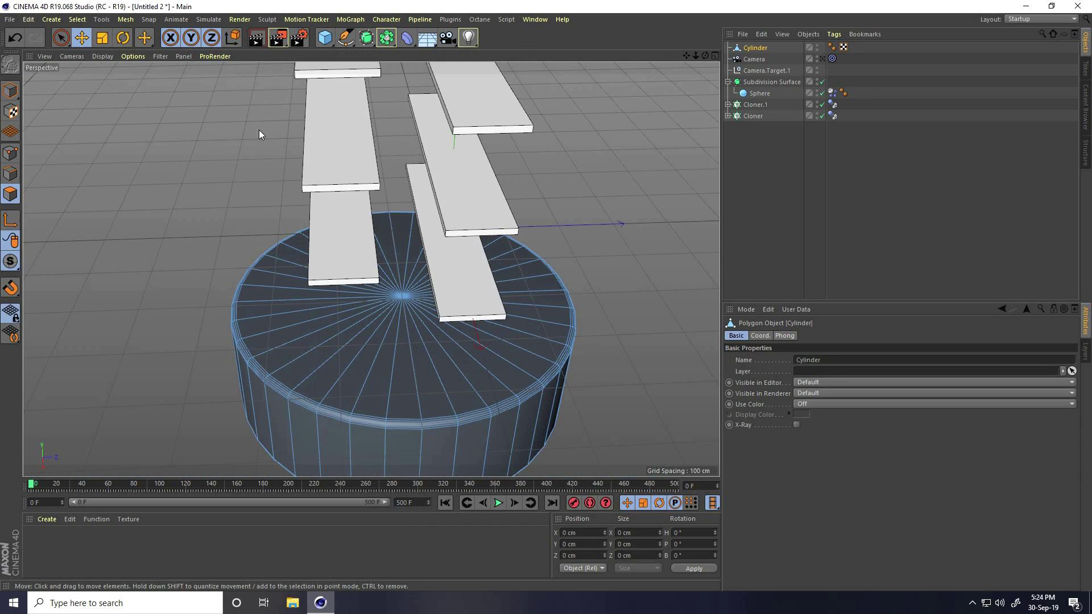
{"action": "left_click", "coordinate": [78, 19]}
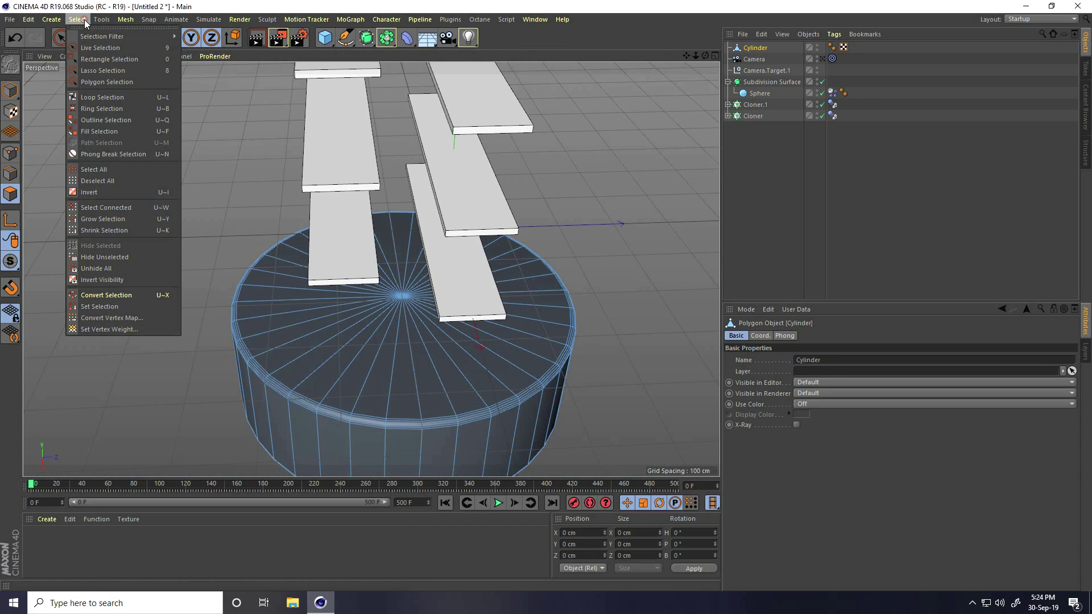
{"action": "left_click", "coordinate": [100, 97]}
{"action": "left_click", "coordinate": [325, 326]}
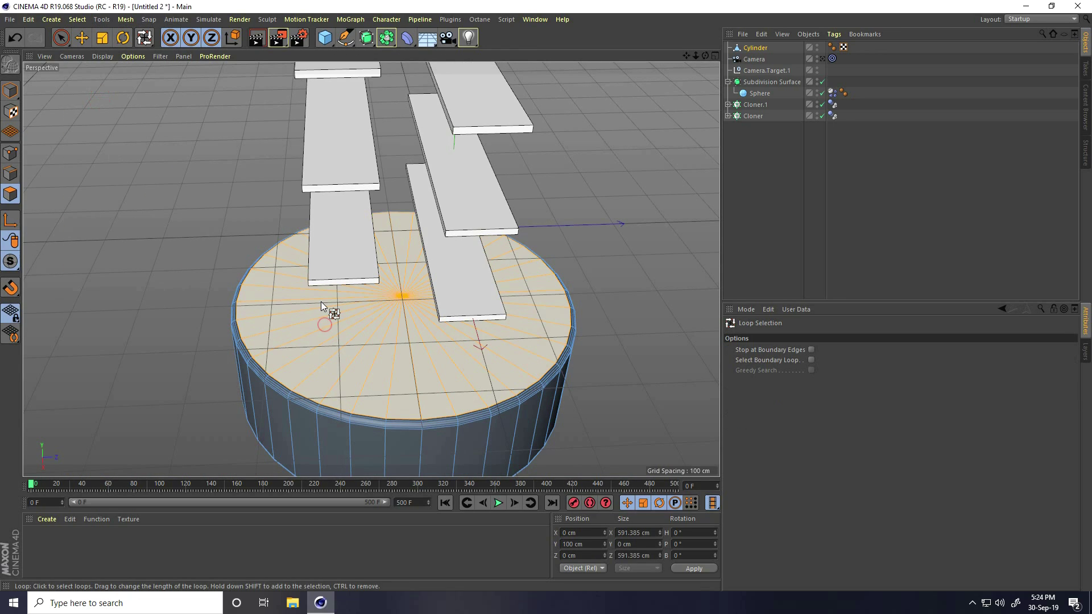
Step: Inner-extrude the top cap 16.3 cm, then extrude it about 100 cm down into the cylinder
{"action": "right_click", "coordinate": [320, 302]}
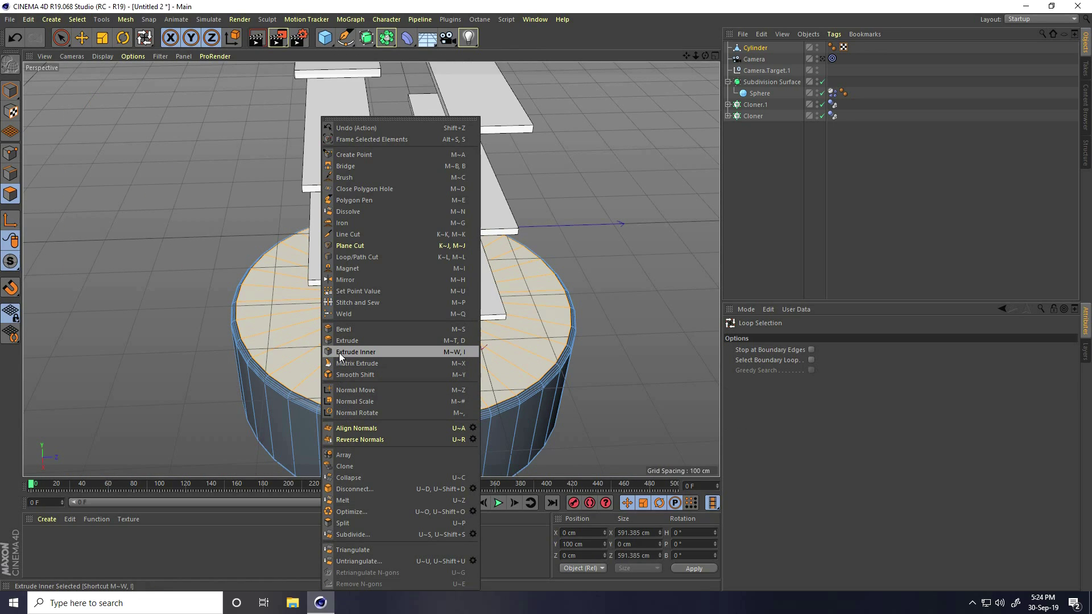
{"action": "left_click", "coordinate": [360, 353]}
{"action": "left_click_drag", "start_coordinate": [546, 296], "coordinate": [546, 296]}
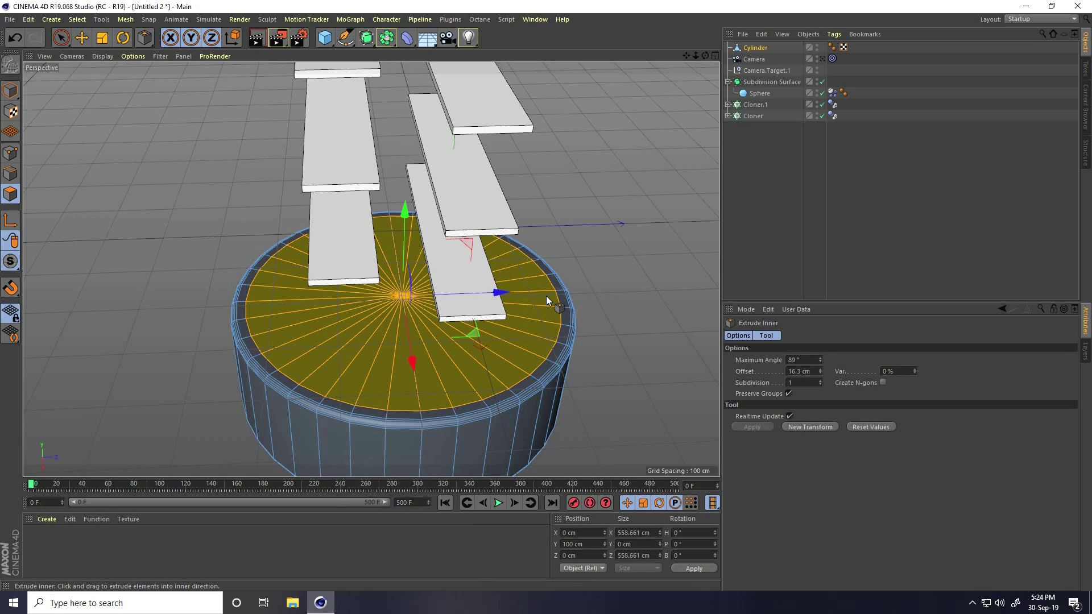
{"action": "right_click", "coordinate": [618, 299]}
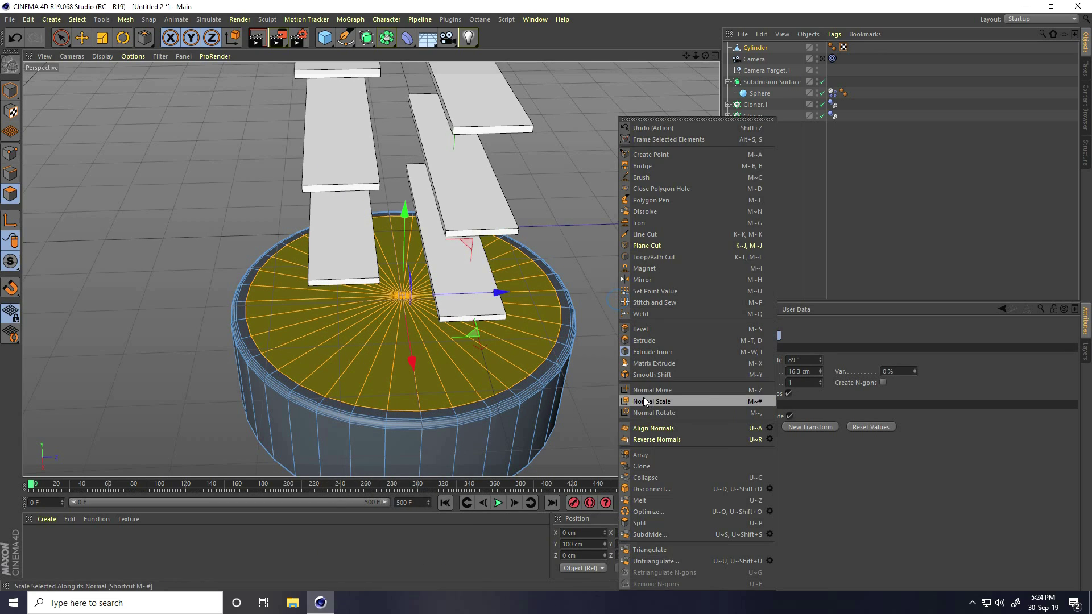
{"action": "left_click", "coordinate": [652, 341]}
{"action": "left_click_drag", "start_coordinate": [546, 296], "coordinate": [546, 296]}
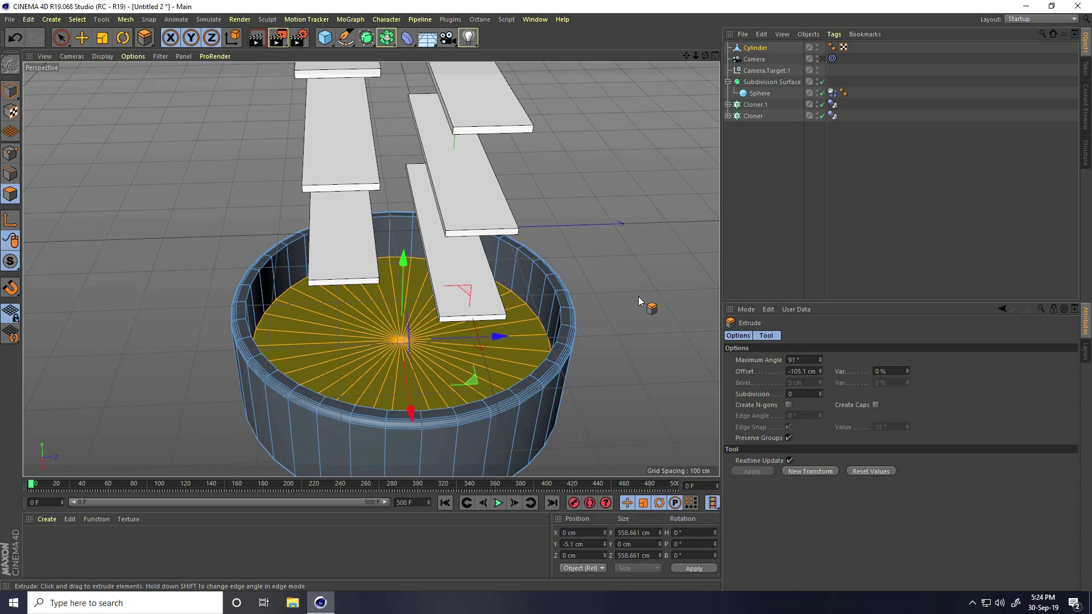
{"action": "left_click", "coordinate": [10, 90]}
{"action": "left_click", "coordinate": [127, 261]}
{"action": "mouse_move", "coordinate": [403, 354]}
{"action": "left_mouse_down", "text": "alt"}
{"action": "mouse_move", "coordinate": [462, 318]}
{"action": "mouse_move", "coordinate": [405, 333]}
{"action": "left_mouse_up", "text": "alt"}
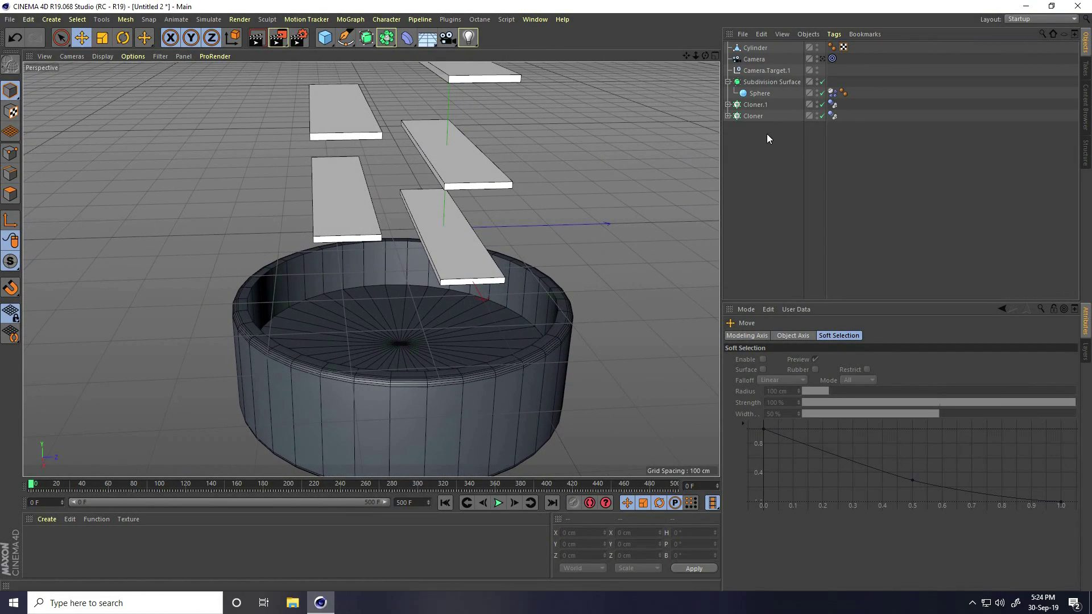
Step: Copy the planks' Dynamics Body tag onto the Cylinder, then play the simulation through the Camera
{"action": "left_click", "coordinate": [832, 115]}
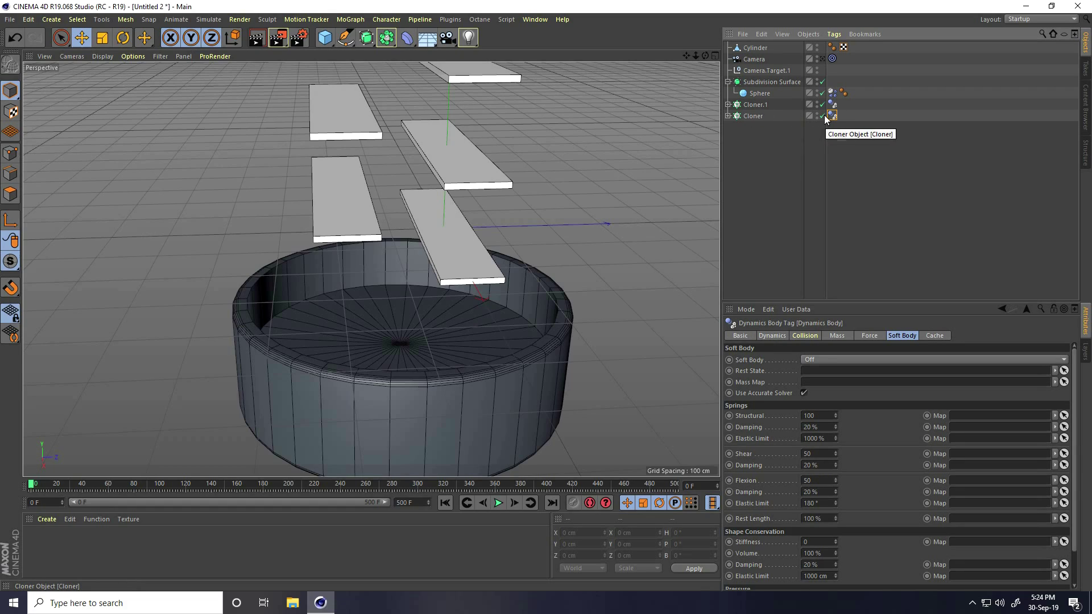
{"action": "left_click_drag", "start_coordinate": [752, 48], "coordinate": [753, 48], "text": "ctrl"}
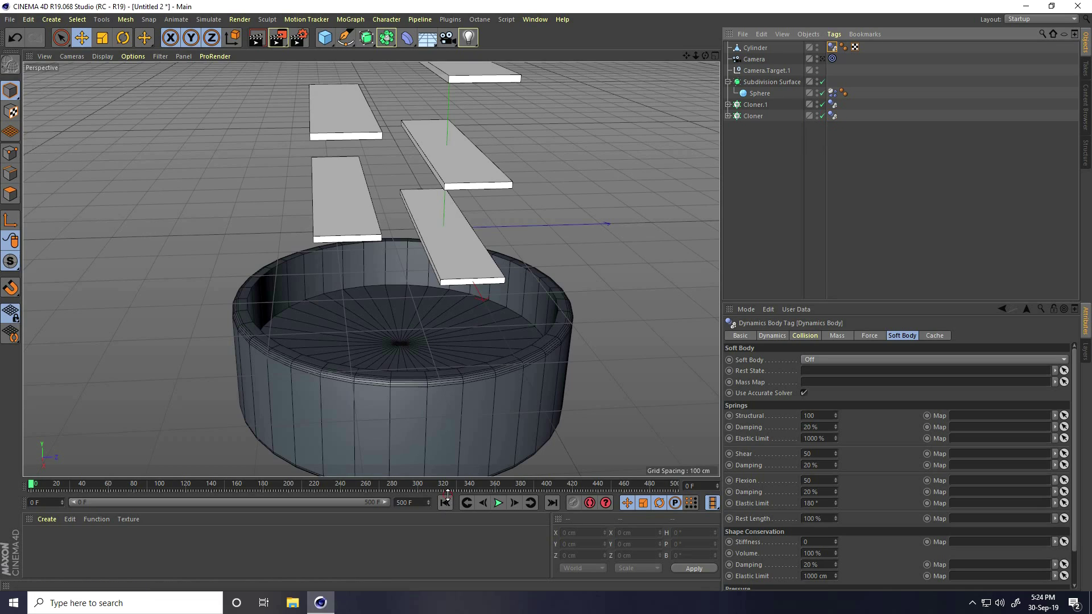
{"action": "left_click", "coordinate": [820, 59]}
{"action": "left_click", "coordinate": [760, 93]}
{"action": "left_click", "coordinate": [499, 503]}
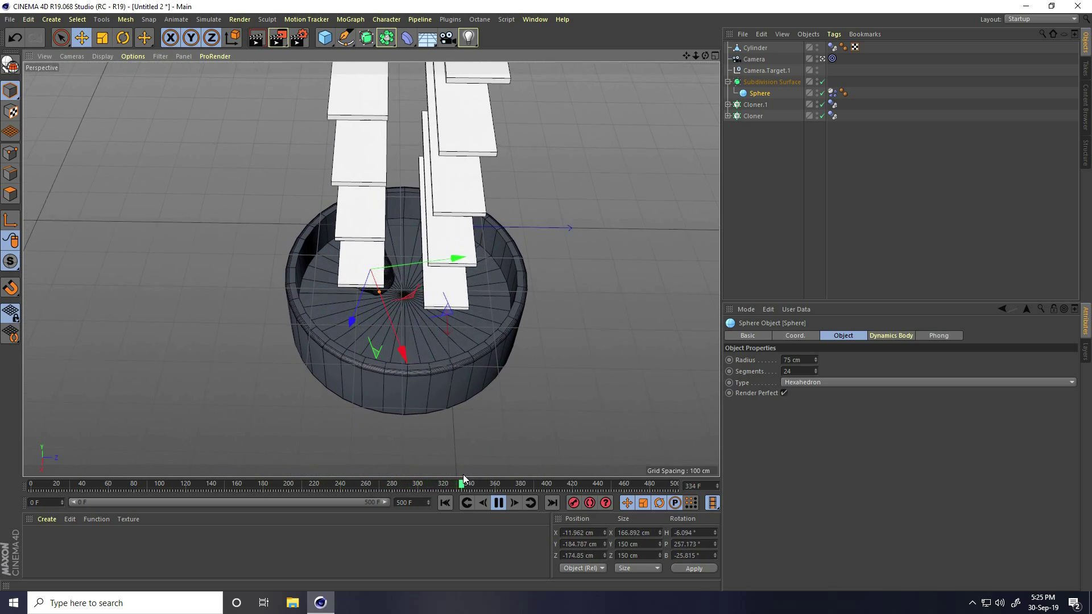
Step: Stop playback, set the animation end frame to 400, and return to frame 0
{"action": "left_click", "coordinate": [499, 505]}
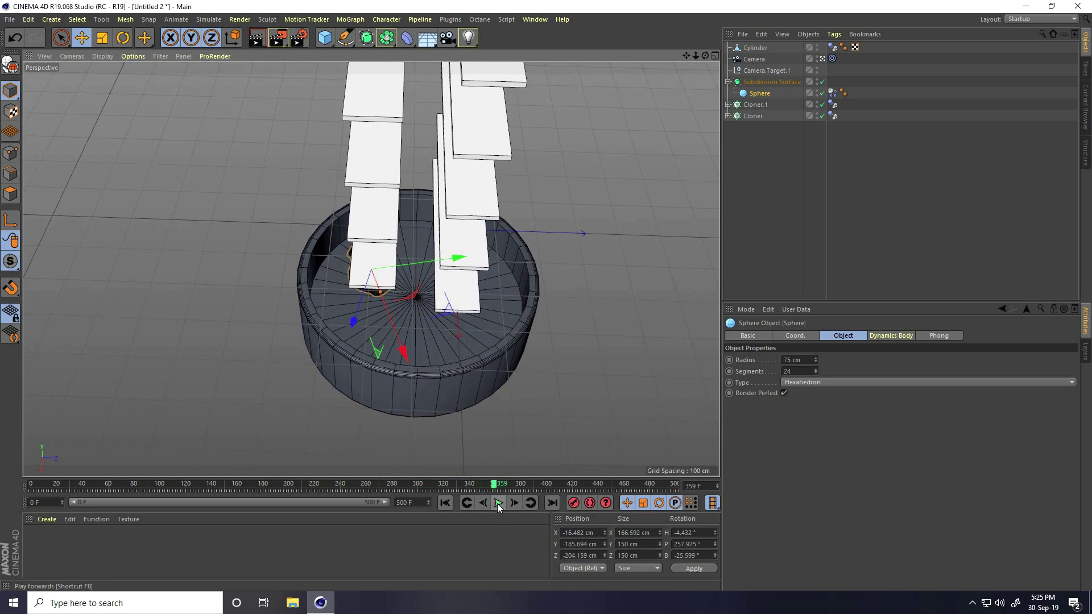
{"action": "left_click", "coordinate": [425, 502]}
{"action": "type", "text": "400"}
{"action": "key", "text": "Return"}
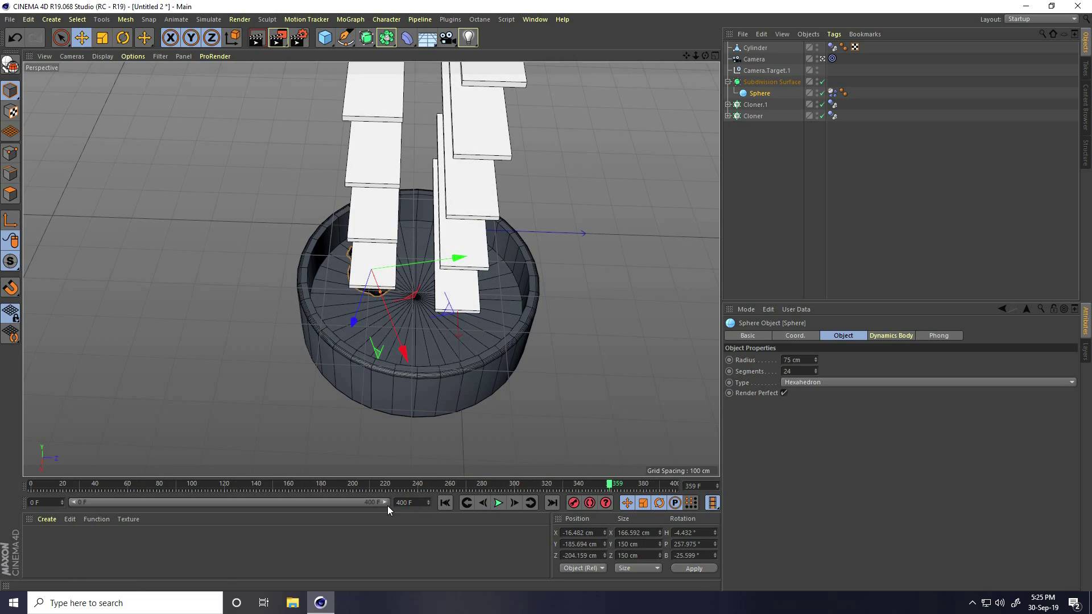
{"action": "left_click", "coordinate": [444, 502]}
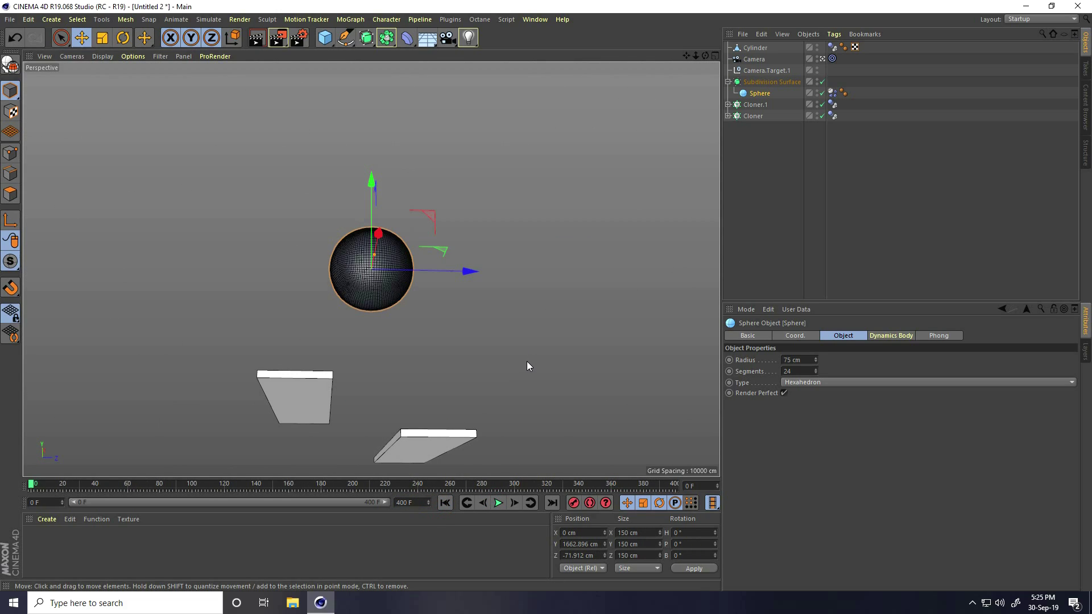
Step: Move the Camera down beside the bowl, to Y 80.5 cm with a 69.2° pitch
{"action": "left_click", "coordinate": [751, 60]}
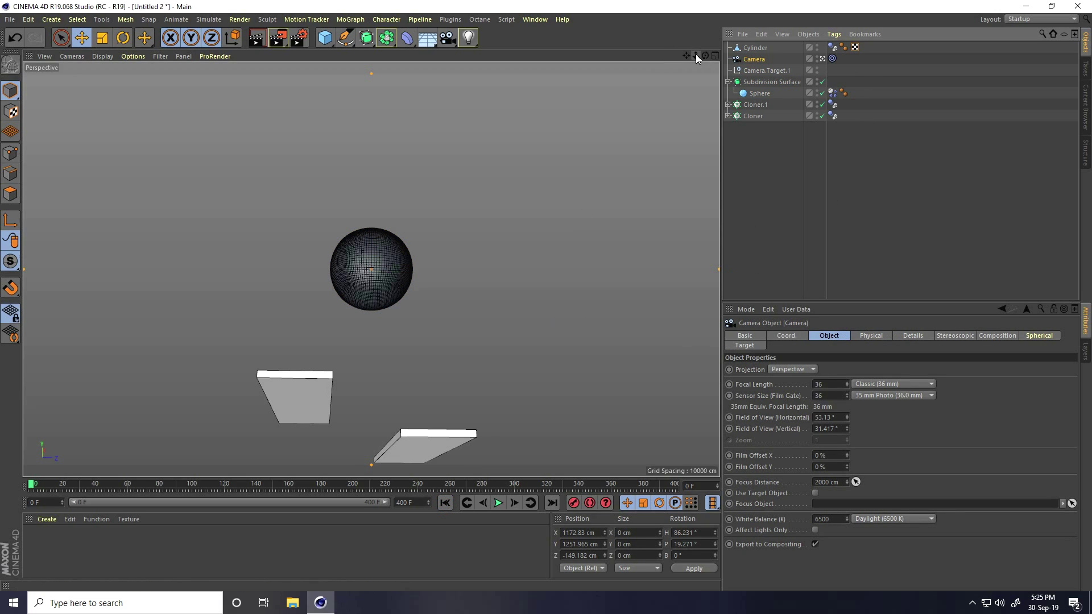
{"action": "left_click_drag", "start_coordinate": [696, 55], "coordinate": [546, 301]}
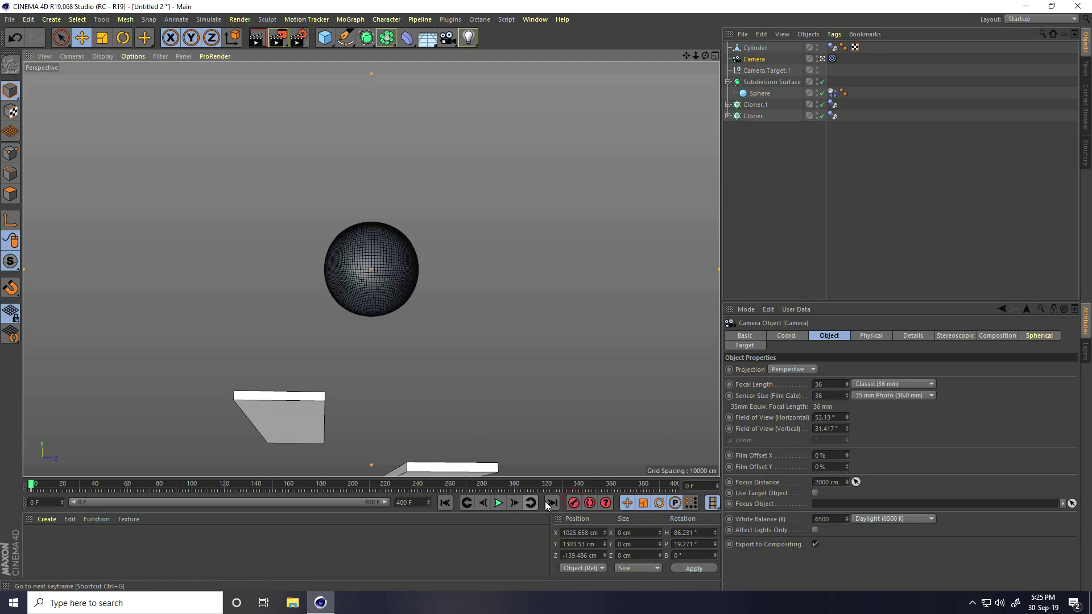
{"action": "left_click", "coordinate": [822, 58]}
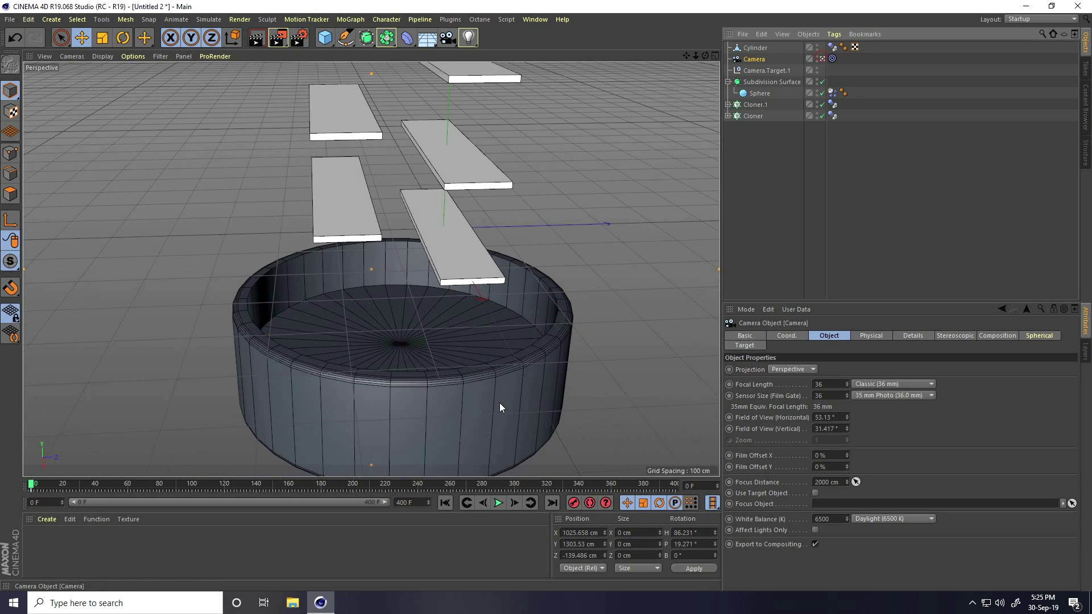
{"action": "left_click", "coordinate": [546, 503]}
{"action": "scroll", "coordinate": [493, 335], "scroll_direction": "down", "scroll_amount": 6}
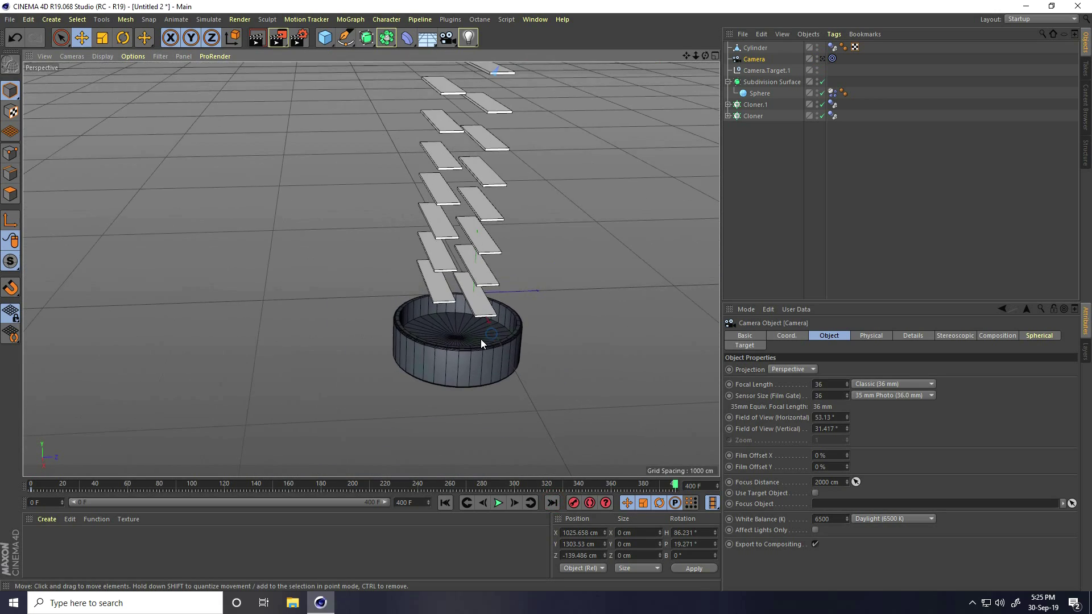
{"action": "left_click_drag", "start_coordinate": [446, 340], "coordinate": [533, 317], "text": "alt"}
{"action": "left_click_drag", "start_coordinate": [582, 73], "coordinate": [519, 234]}
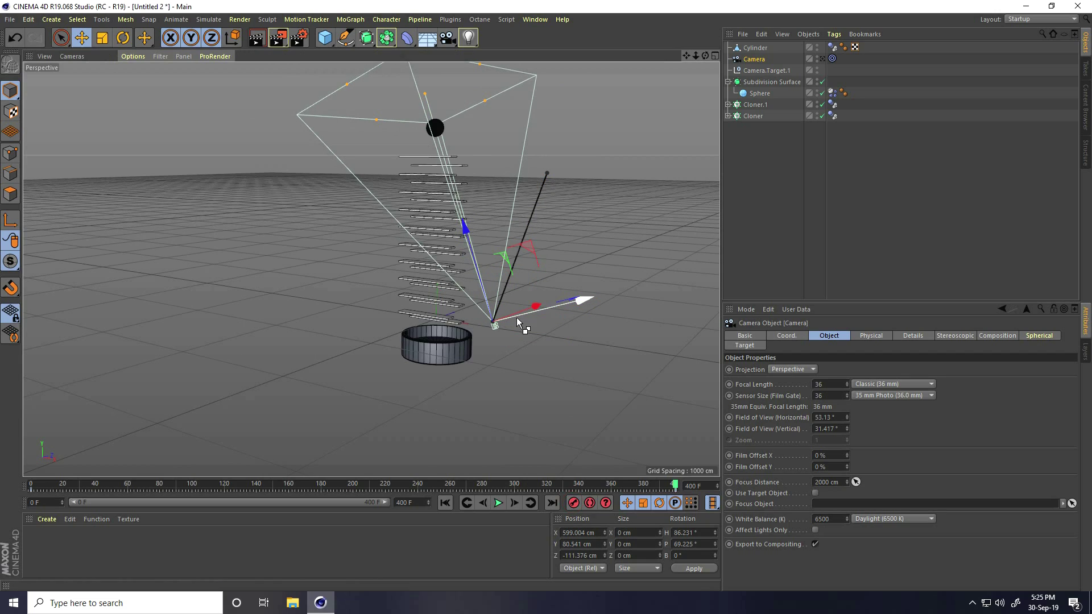
Step: Dismiss the save dialog and replay the simulation twice through the camera, stopping at frame 364
{"action": "key", "text": "ctrl+s"}
{"action": "key", "text": "Escape"}
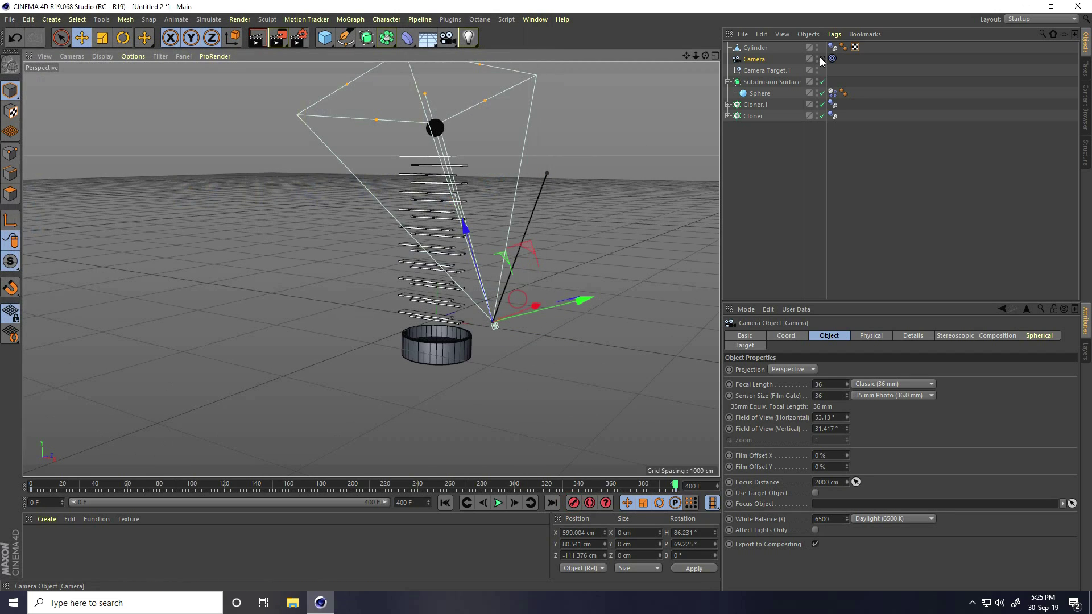
{"action": "left_click", "coordinate": [822, 59]}
{"action": "left_click", "coordinate": [445, 503]}
{"action": "left_click", "coordinate": [498, 504]}
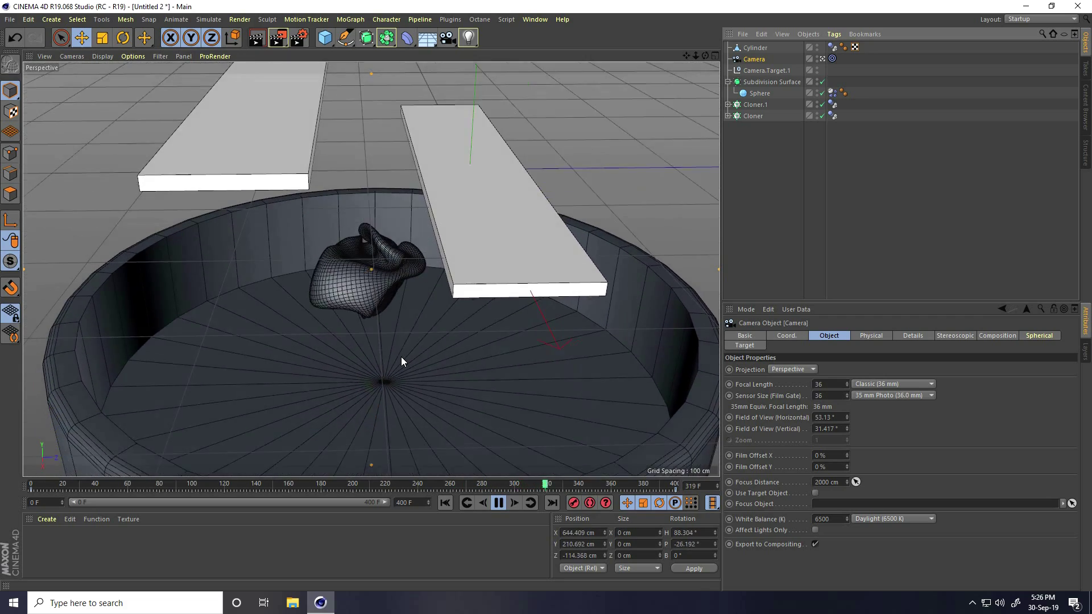
{"action": "left_click", "coordinate": [498, 504]}
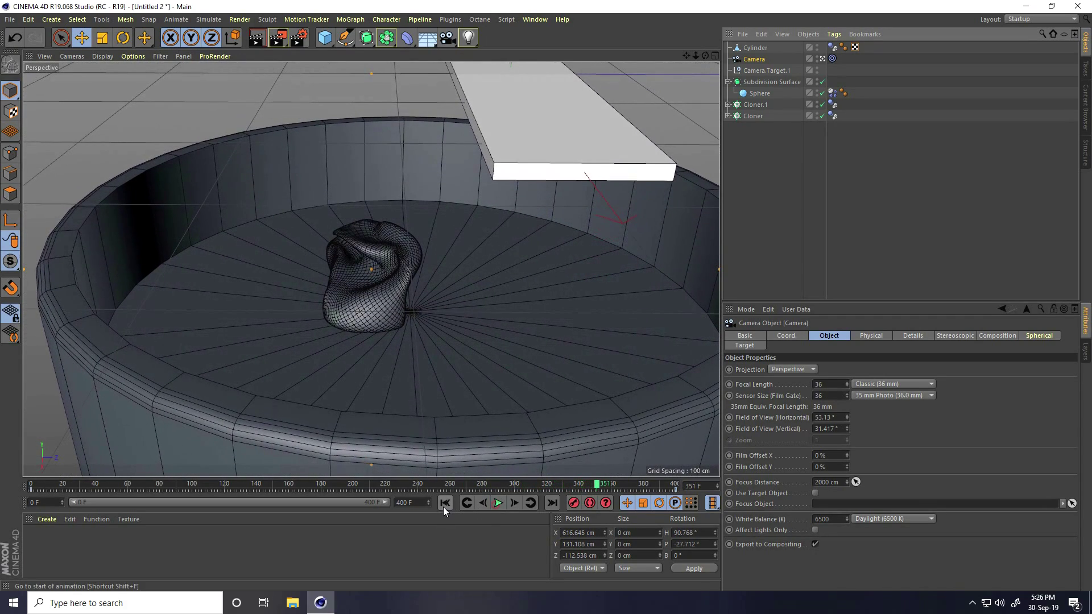
{"action": "left_click", "coordinate": [445, 503]}
{"action": "left_click", "coordinate": [498, 503]}
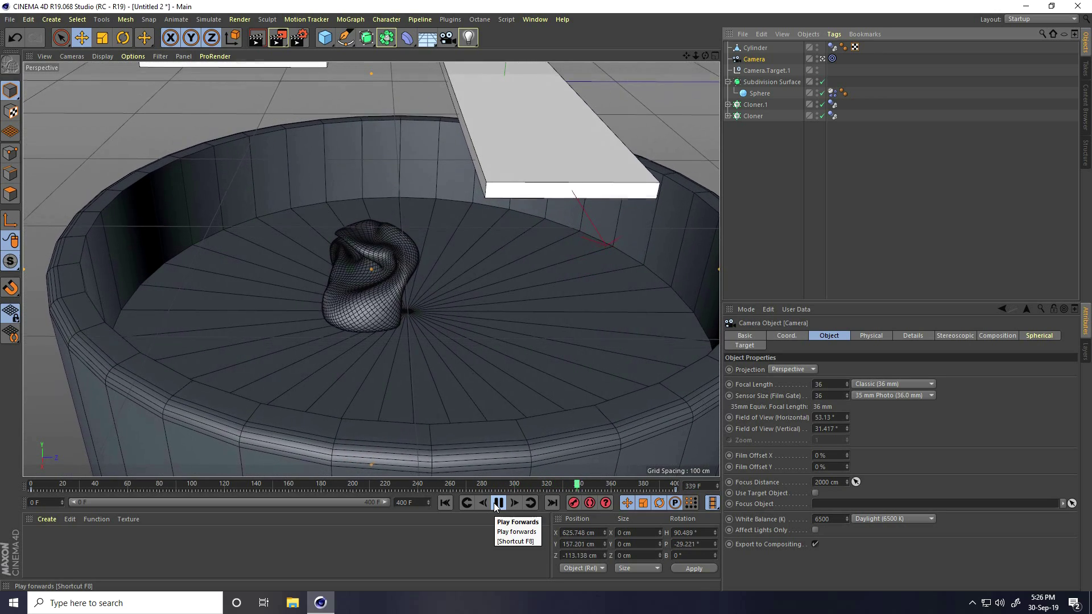
{"action": "left_click", "coordinate": [496, 503]}
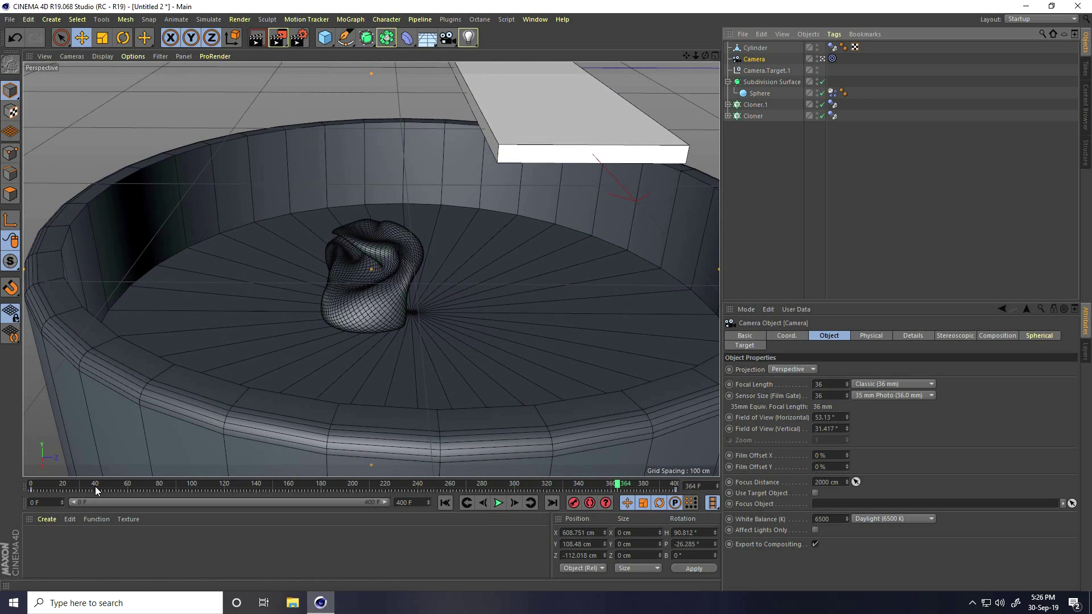
Step: Load the materials from the FILE scene in the Desktop's soft body folder
{"action": "left_click", "coordinate": [40, 520]}
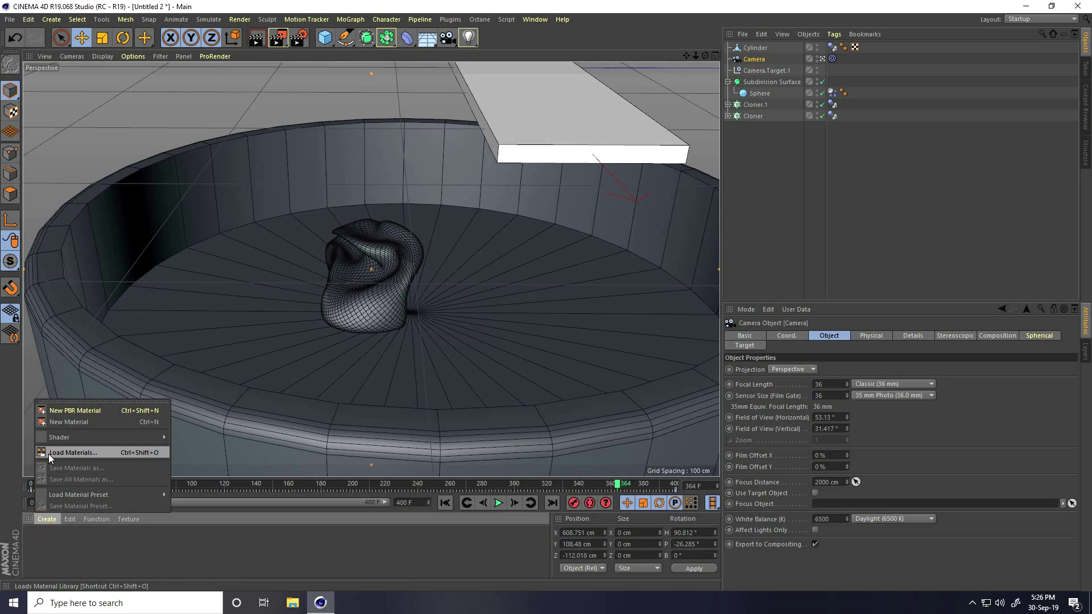
{"action": "left_click", "coordinate": [75, 453]}
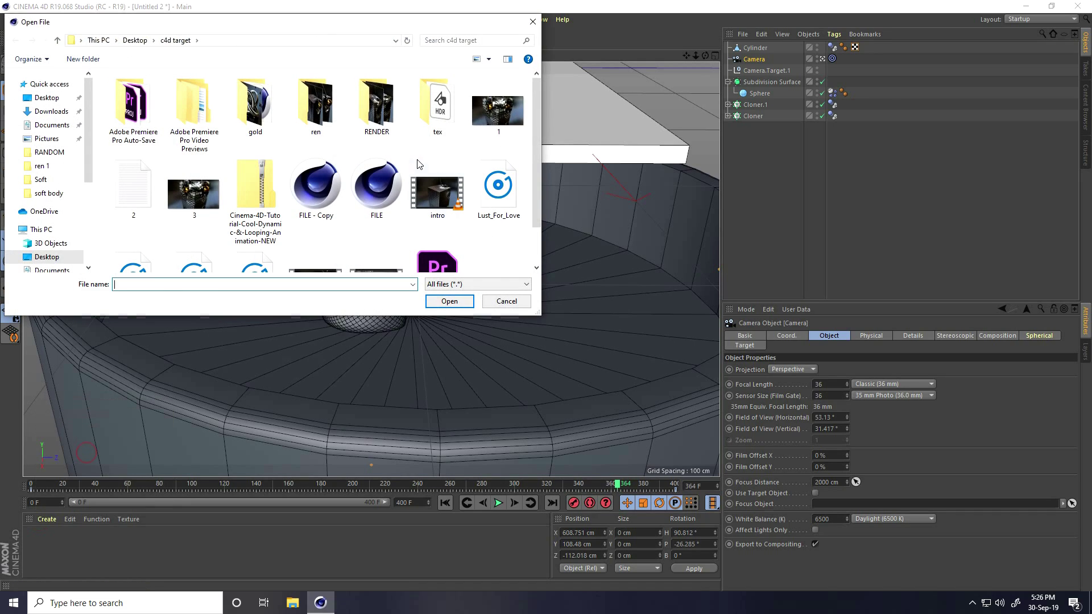
{"action": "left_click", "coordinate": [45, 98]}
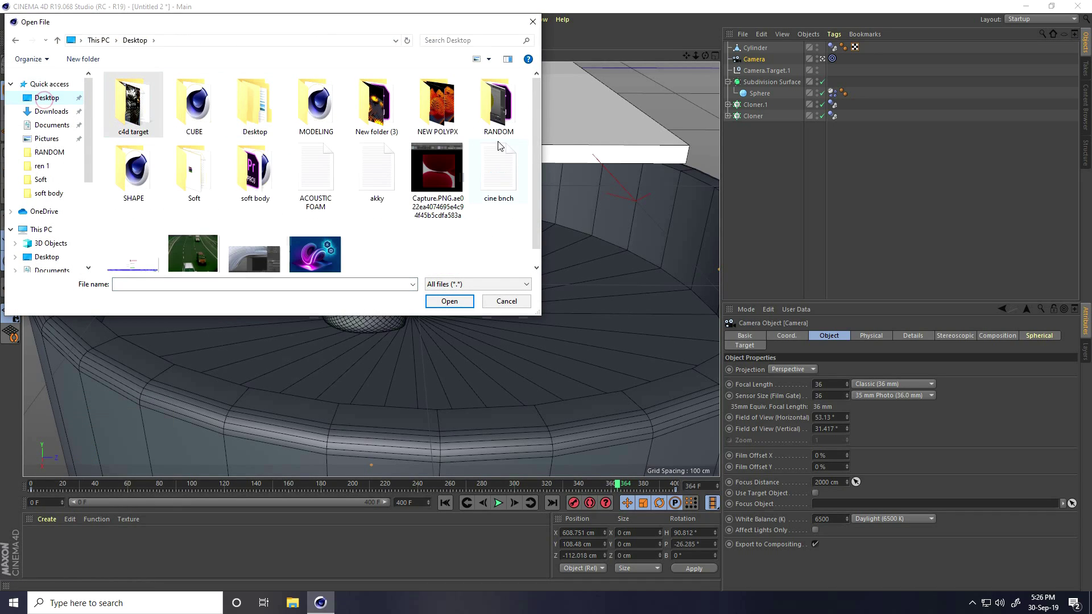
{"action": "double_click", "coordinate": [255, 171]}
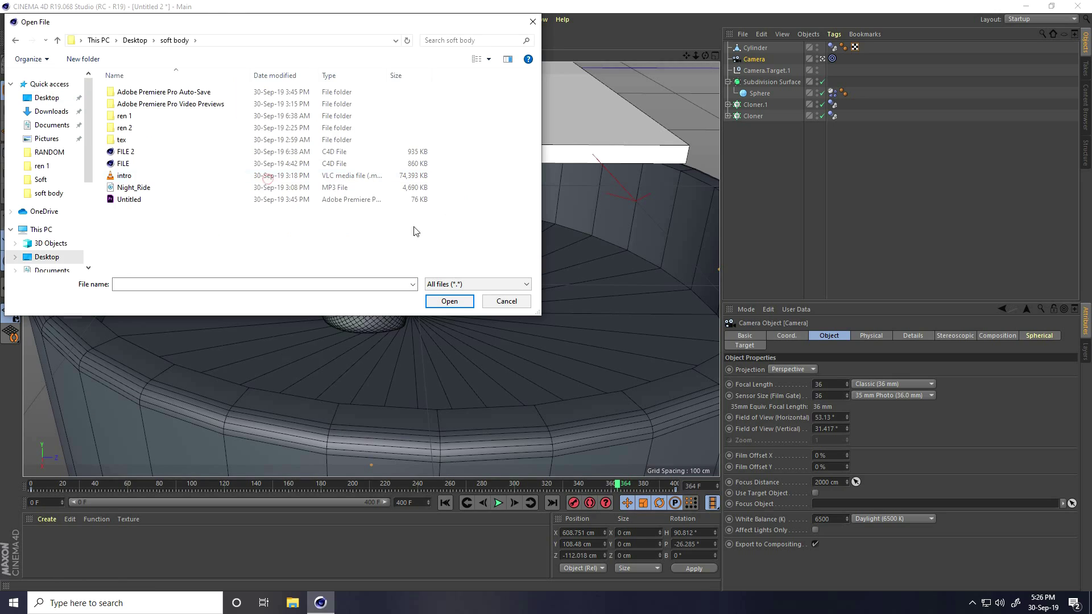
{"action": "left_click", "coordinate": [123, 164]}
{"action": "left_click", "coordinate": [449, 302]}
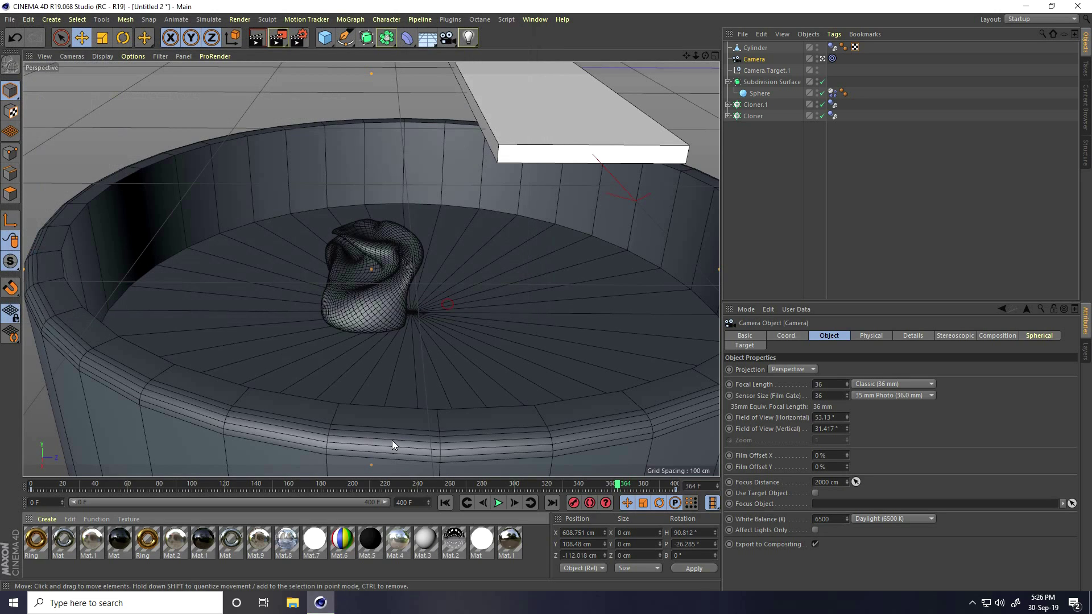
Step: Apply Mat.8 to the Sphere, go to frame 0, and open Mat.8 in the editor
{"action": "left_click_drag", "start_coordinate": [288, 546], "coordinate": [760, 92]}
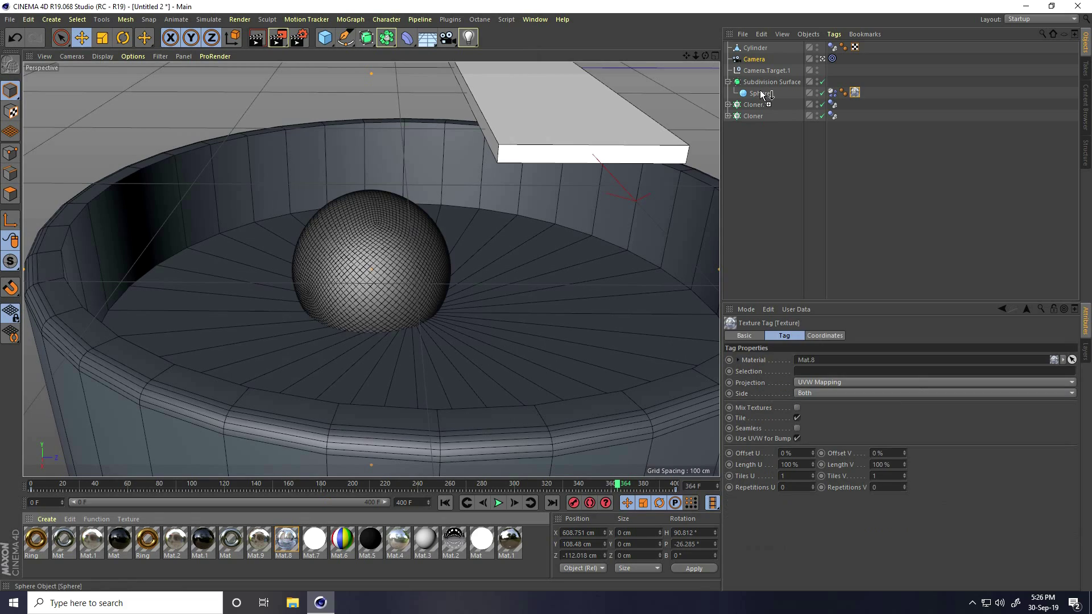
{"action": "left_click", "coordinate": [445, 503]}
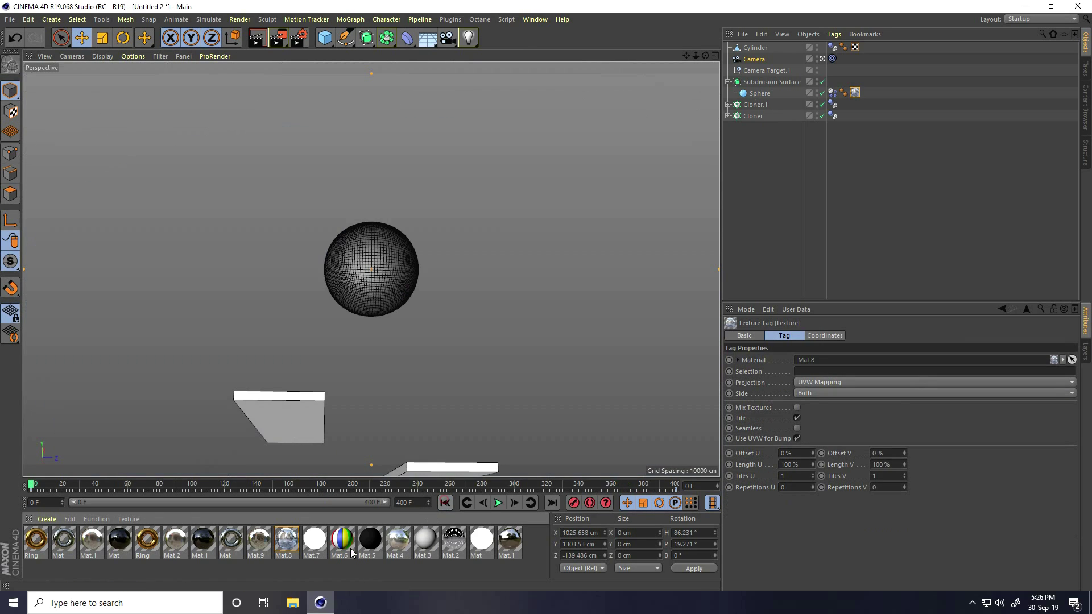
{"action": "double_click", "coordinate": [287, 541]}
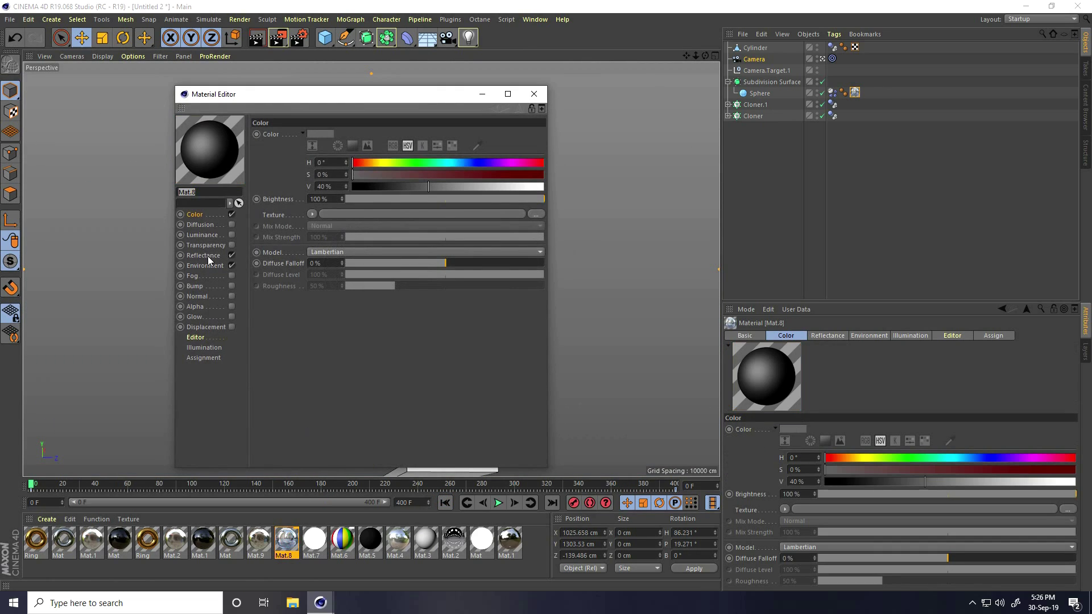
{"action": "left_click", "coordinate": [206, 265]}
{"action": "left_click", "coordinate": [534, 214]}
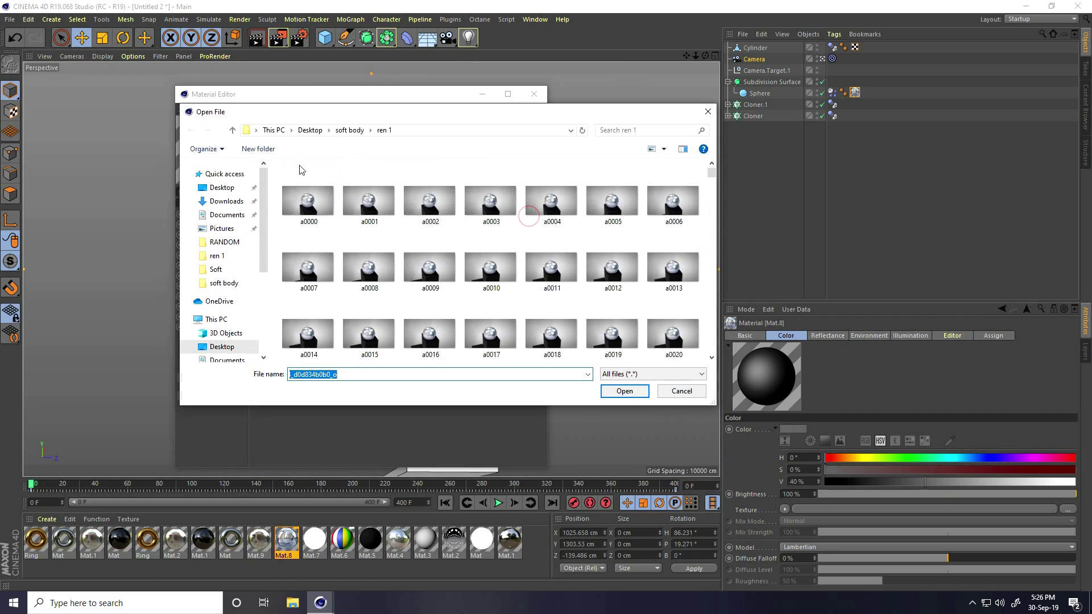
{"action": "left_click", "coordinate": [234, 131]}
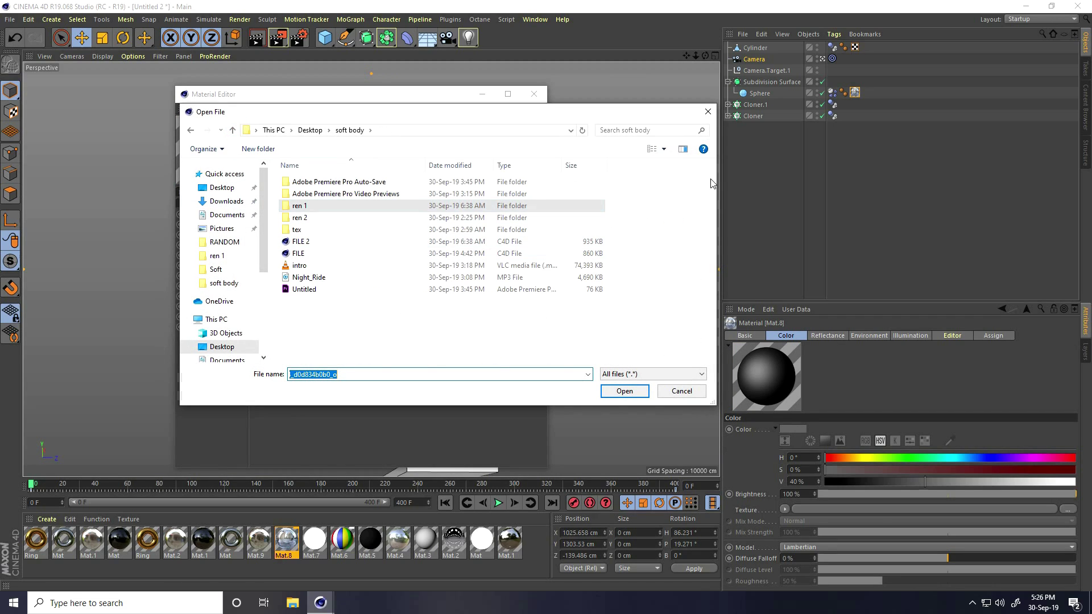
{"action": "left_click", "coordinate": [664, 149]}
{"action": "left_click", "coordinate": [708, 71]}
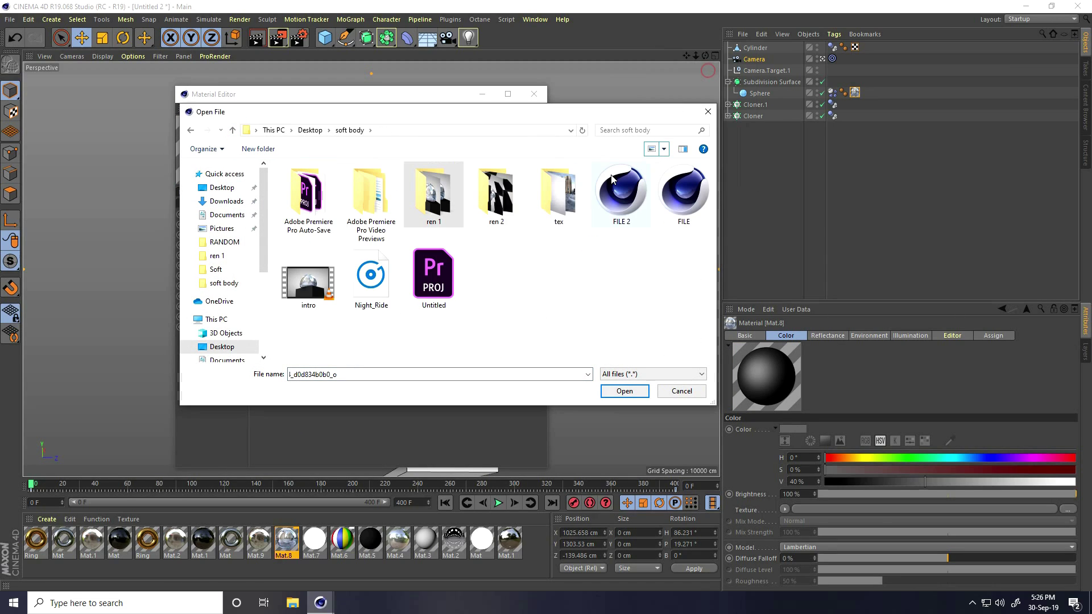
{"action": "double_click", "coordinate": [559, 199]}
{"action": "left_click", "coordinate": [269, 207]}
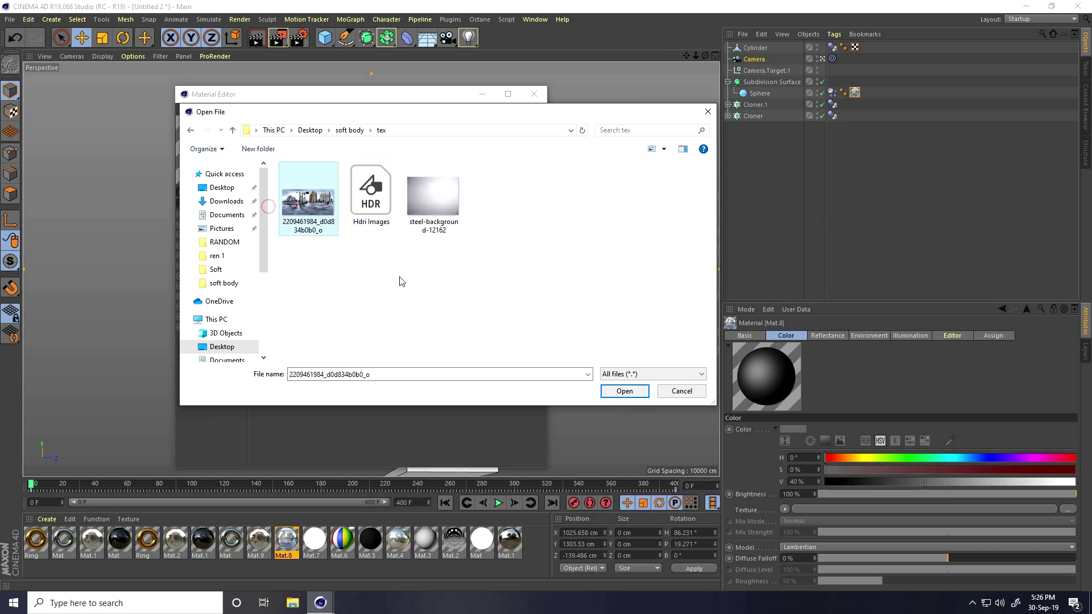
{"action": "left_click", "coordinate": [623, 390]}
{"action": "left_click", "coordinate": [566, 338]}
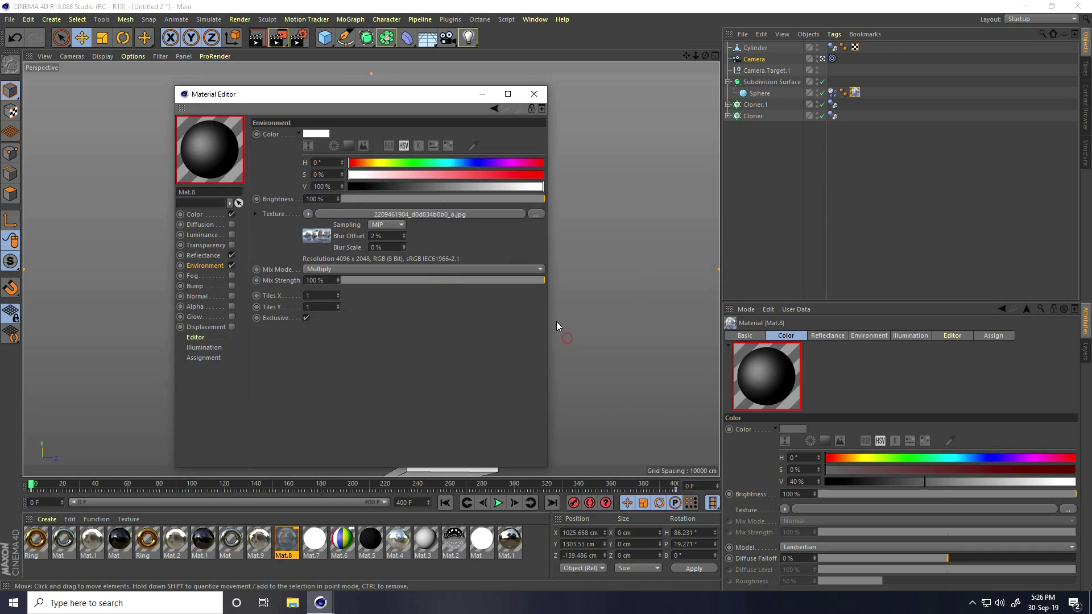
{"action": "left_click", "coordinate": [194, 215]}
{"action": "left_click", "coordinate": [533, 94]}
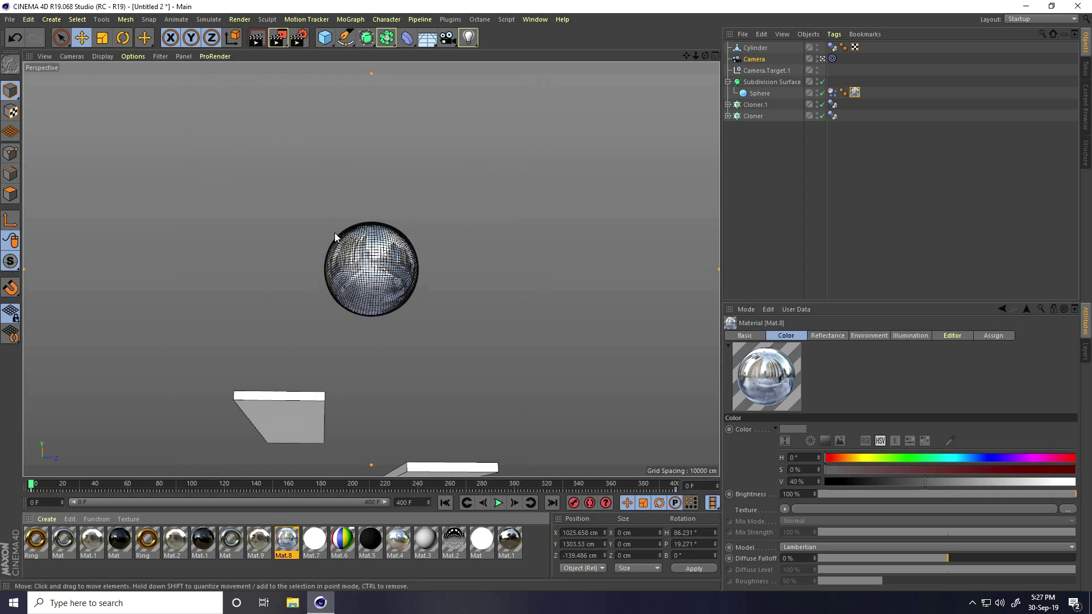
{"action": "left_click", "coordinate": [103, 56]}
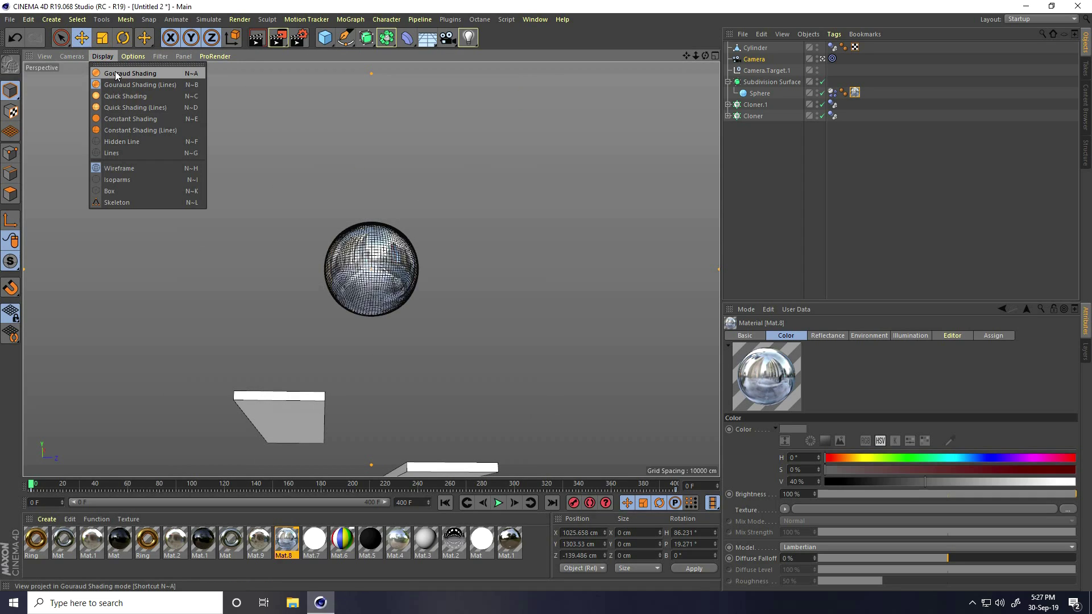
Step: Switch to Gouraud shading, make the Cloner planks black with Mat.5, and add a Sky using Mat.9
{"action": "left_click", "coordinate": [115, 73]}
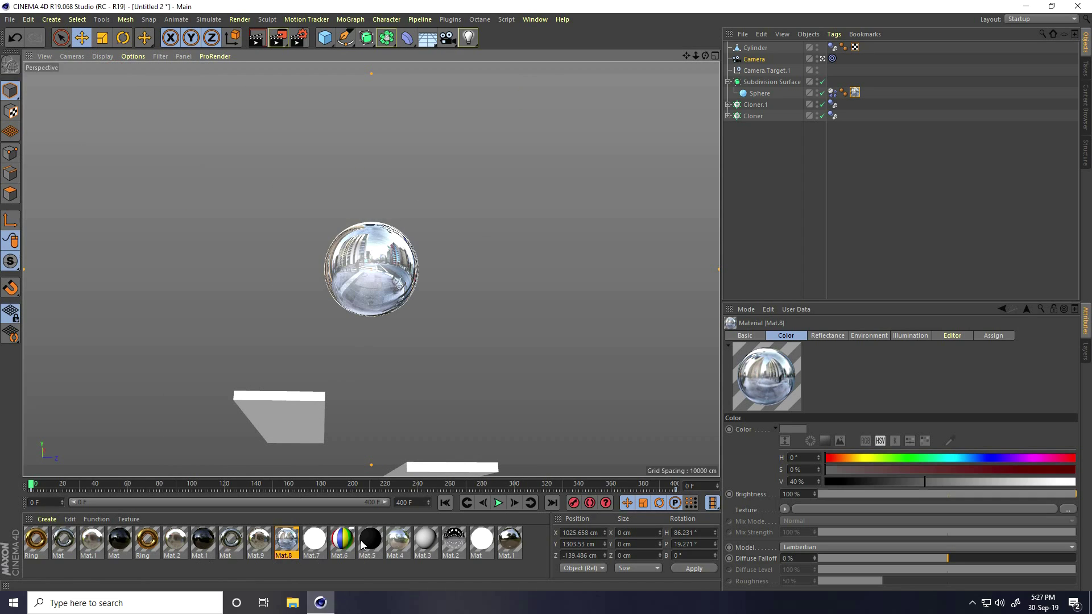
{"action": "left_click_drag", "start_coordinate": [755, 120], "coordinate": [752, 106]}
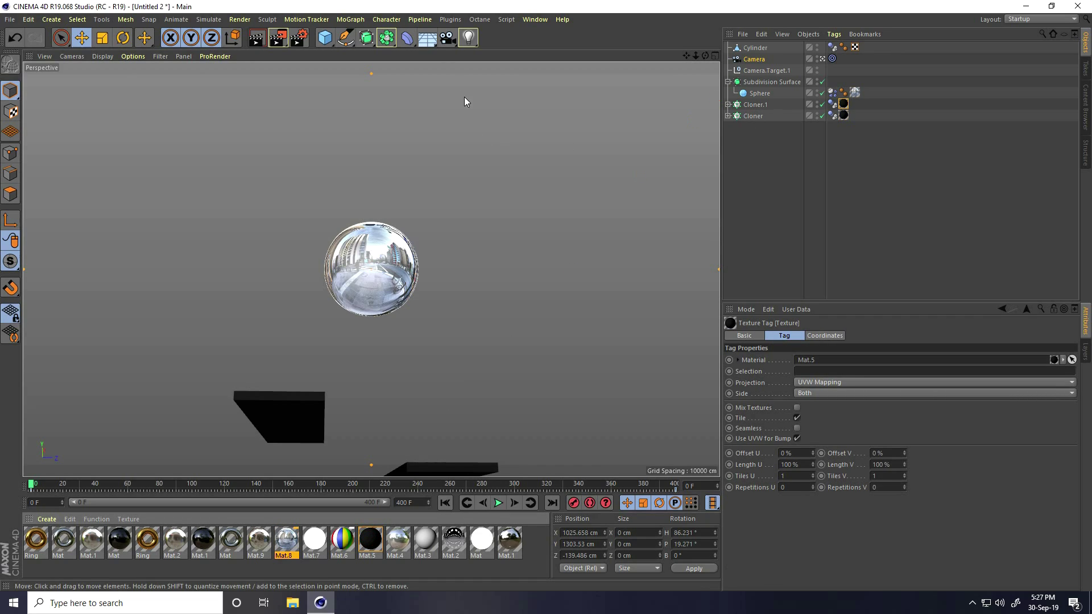
{"action": "left_click_drag", "start_coordinate": [428, 42], "coordinate": [472, 77]}
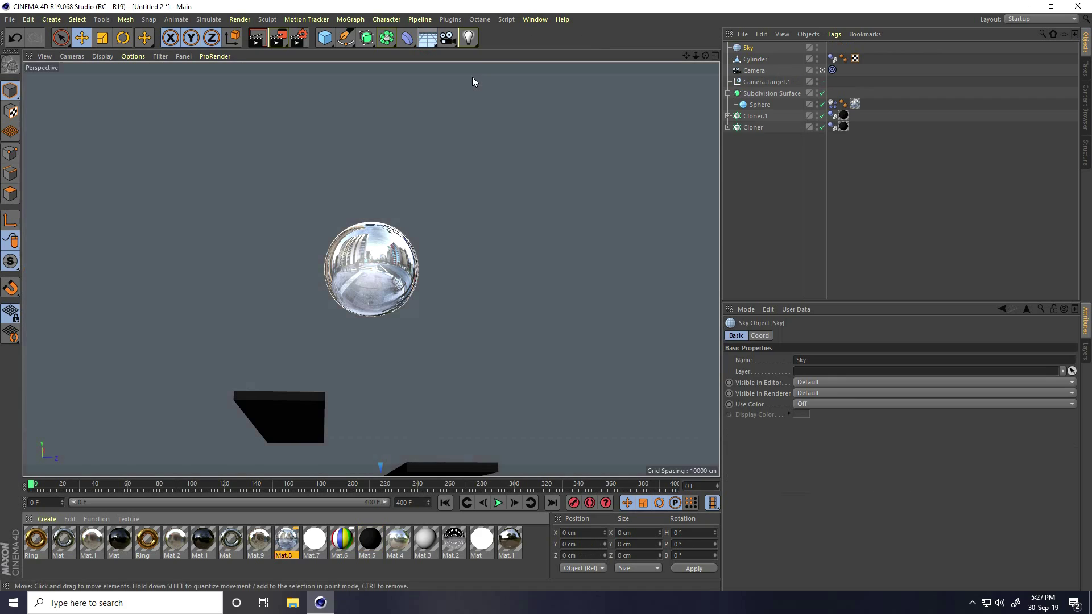
{"action": "left_click", "coordinate": [260, 541]}
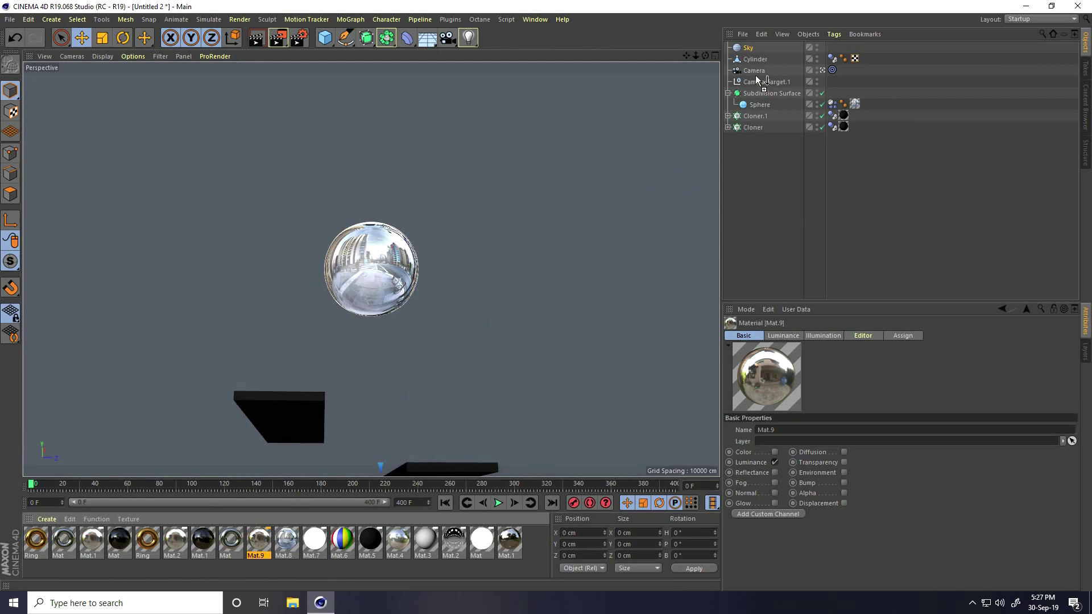
{"action": "left_click_drag", "start_coordinate": [748, 48], "coordinate": [749, 49]}
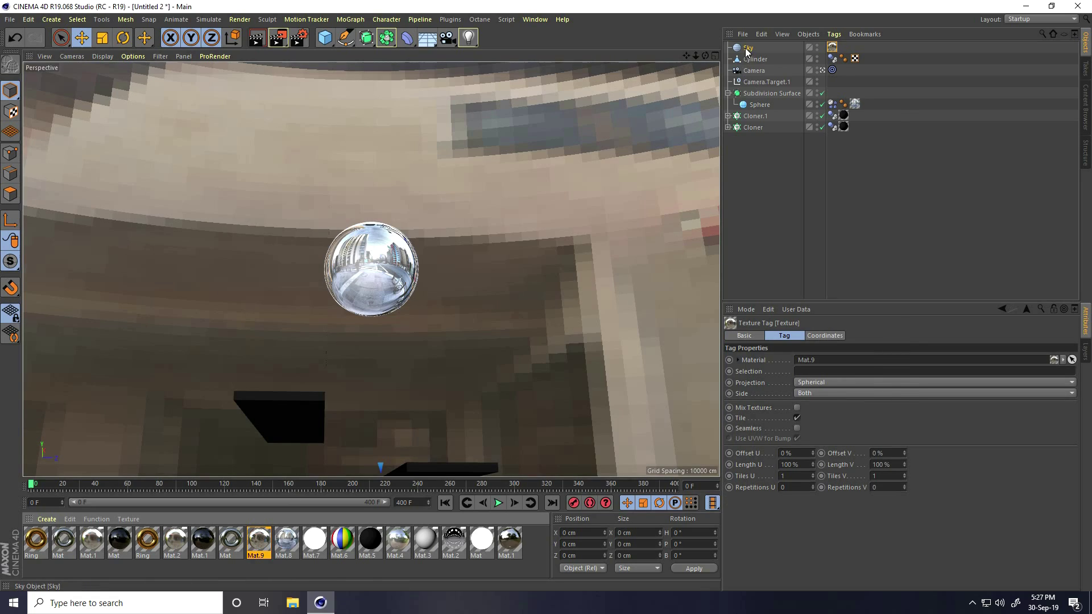
Step: Give the Sky a Compositing tag with Seen by Camera turned off
{"action": "right_click", "coordinate": [747, 51]}
{"action": "mouse_move", "coordinate": [796, 56]}
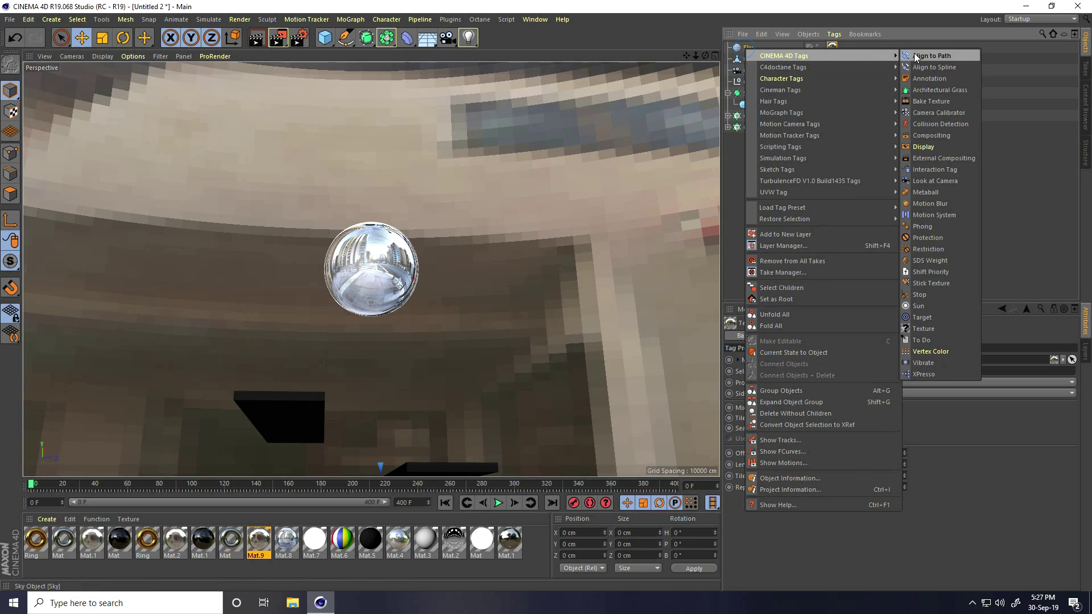
{"action": "left_click", "coordinate": [940, 137]}
{"action": "left_click", "coordinate": [791, 394]}
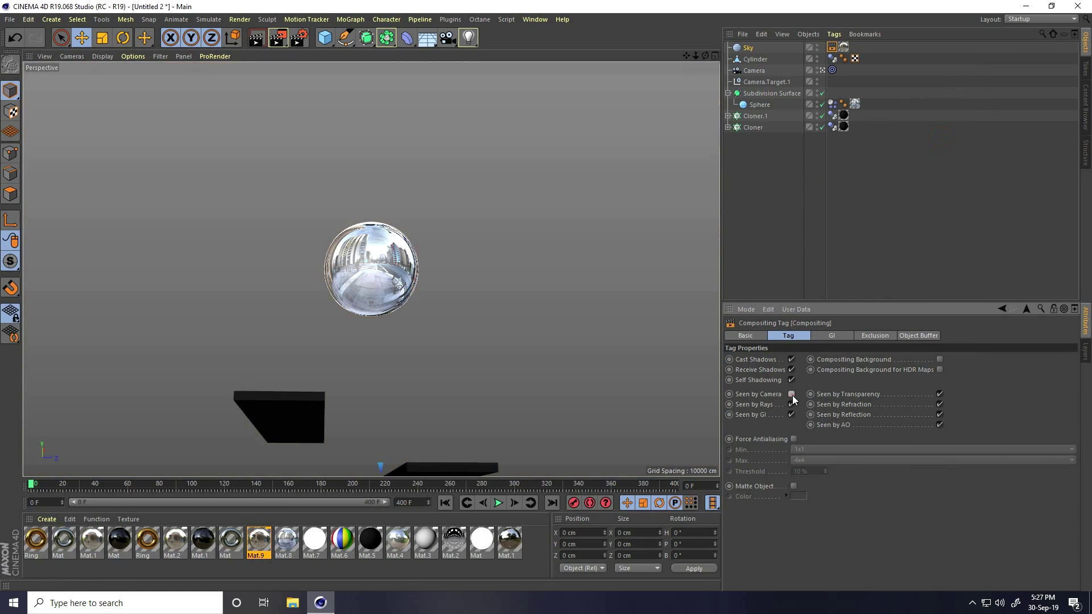
Step: Add a Background and a Floor, lowering the Floor to Y −319.977 cm beneath the bowl
{"action": "left_click", "coordinate": [428, 38]}
{"action": "left_click", "coordinate": [477, 139]}
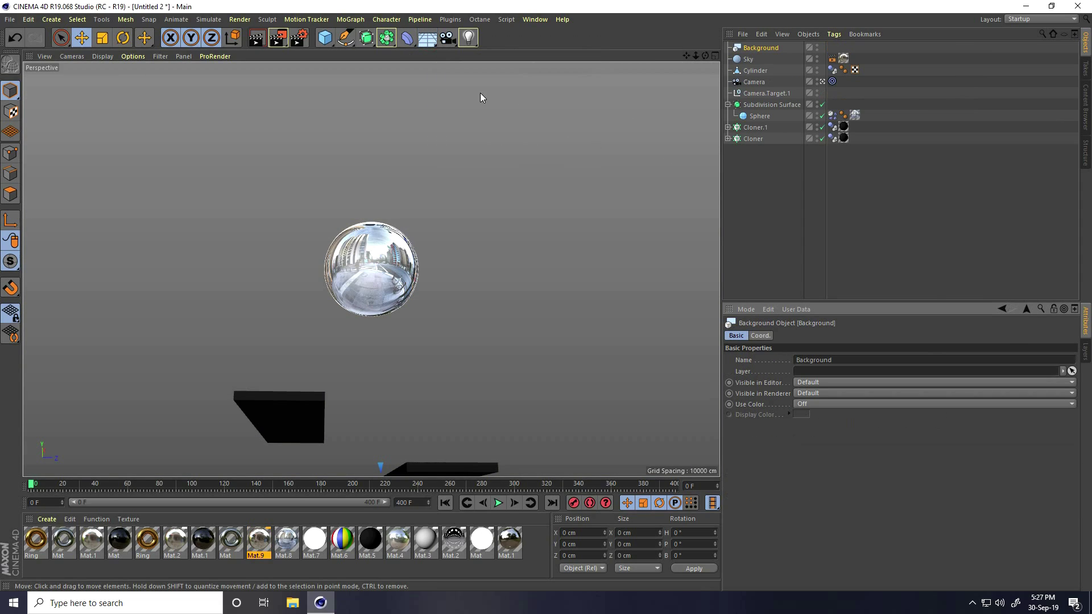
{"action": "left_click", "coordinate": [432, 40]}
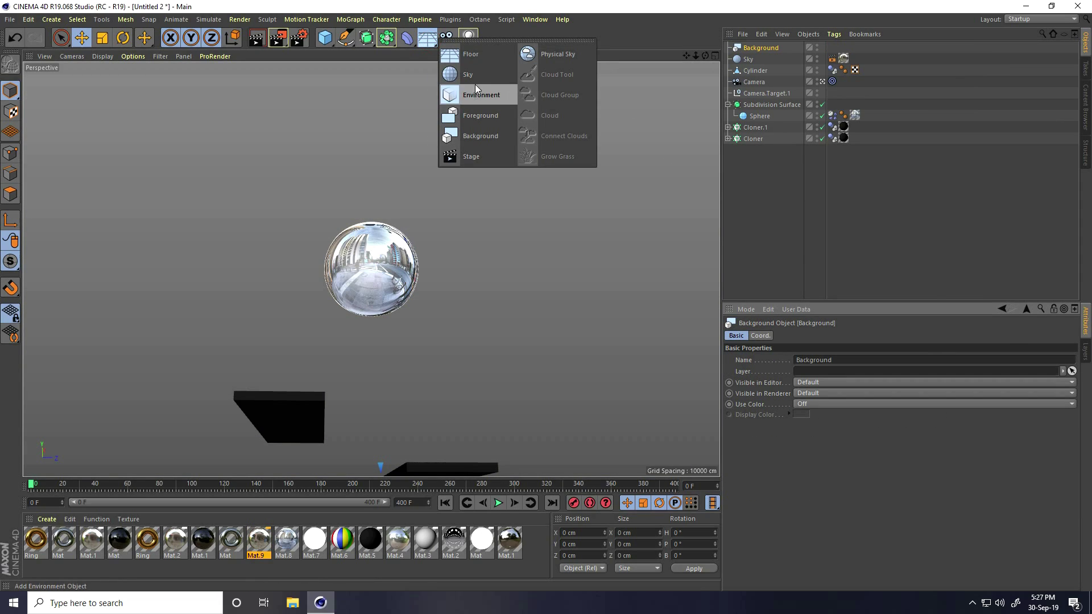
{"action": "left_click", "coordinate": [475, 57]}
{"action": "middle_click", "coordinate": [441, 250]}
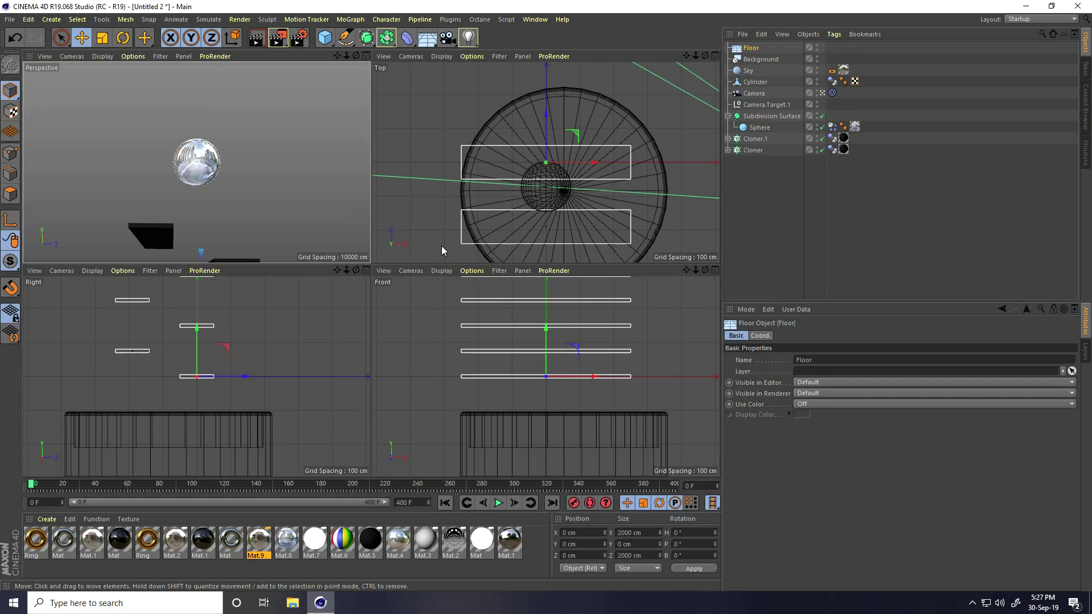
{"action": "middle_click", "coordinate": [476, 362]}
{"action": "scroll", "coordinate": [343, 279], "scroll_direction": "down", "scroll_amount": 5}
{"action": "left_click_drag", "start_coordinate": [351, 187], "coordinate": [350, 212]}
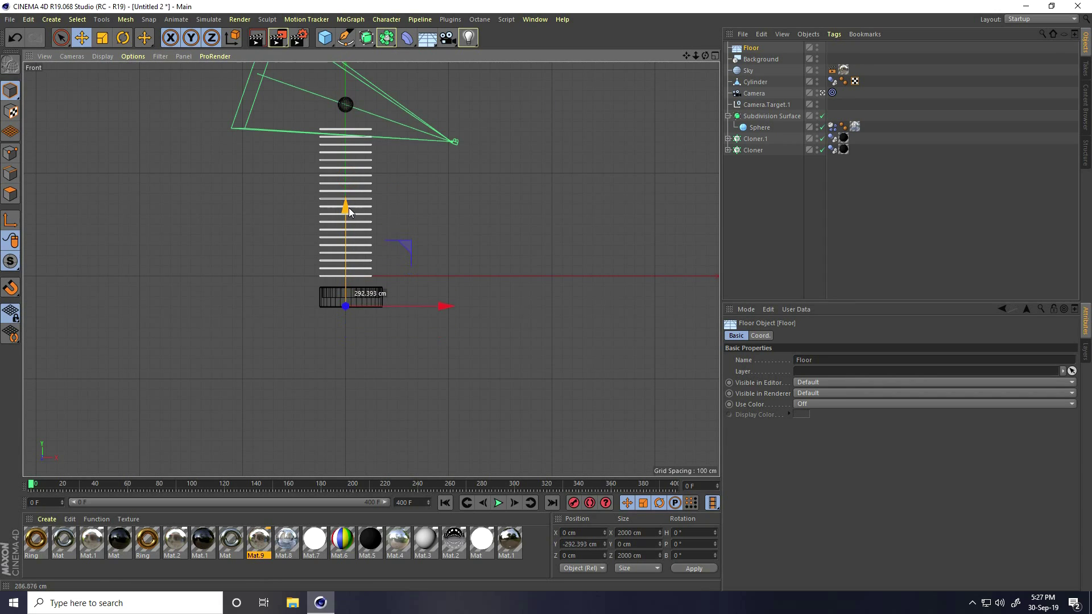
{"action": "middle_click", "coordinate": [349, 286]}
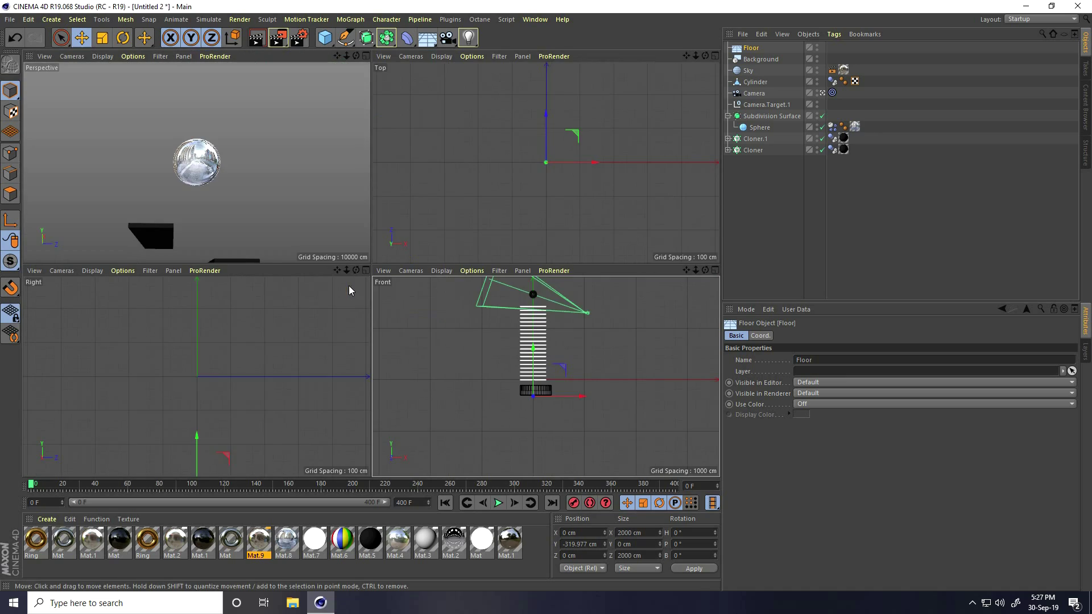
{"action": "middle_click", "coordinate": [227, 182]}
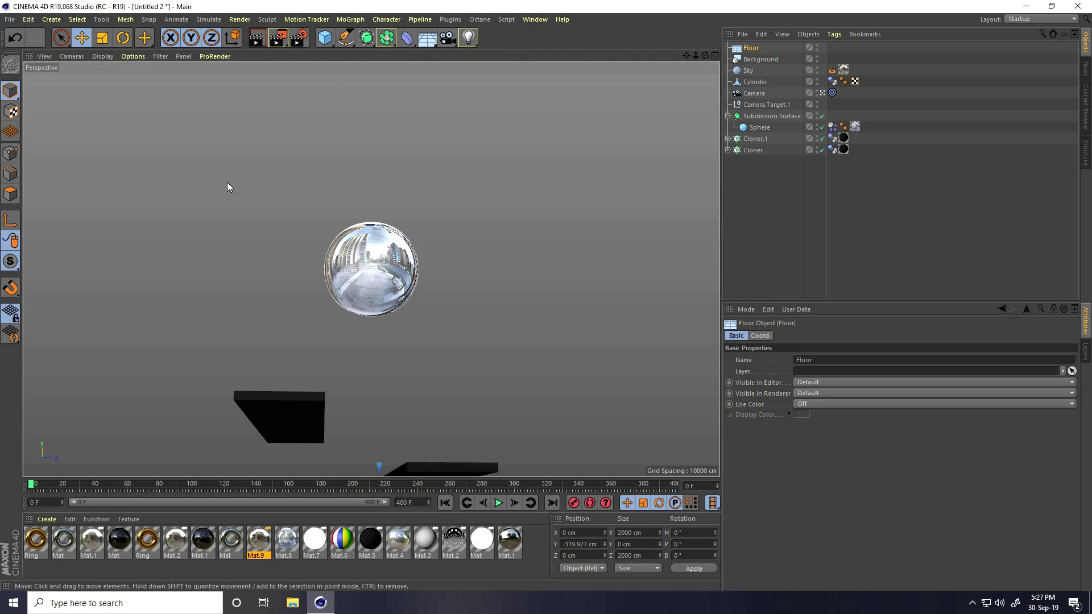
Step: Give the Floor a Compositing tag with Compositing Background and HDR background enabled
{"action": "right_click", "coordinate": [748, 51]}
{"action": "mouse_move", "coordinate": [785, 55]}
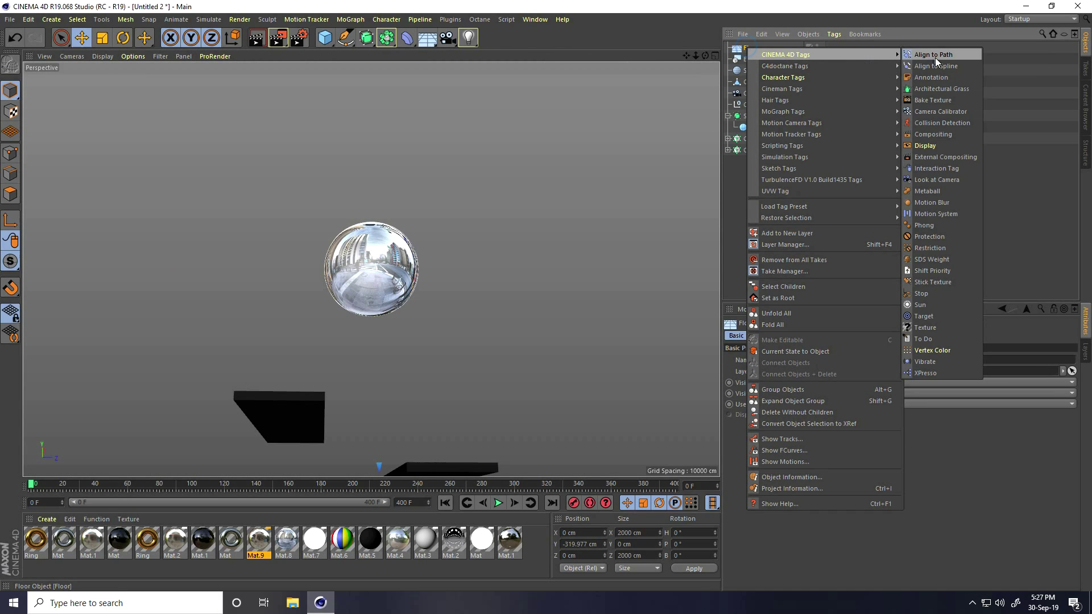
{"action": "left_click", "coordinate": [934, 134]}
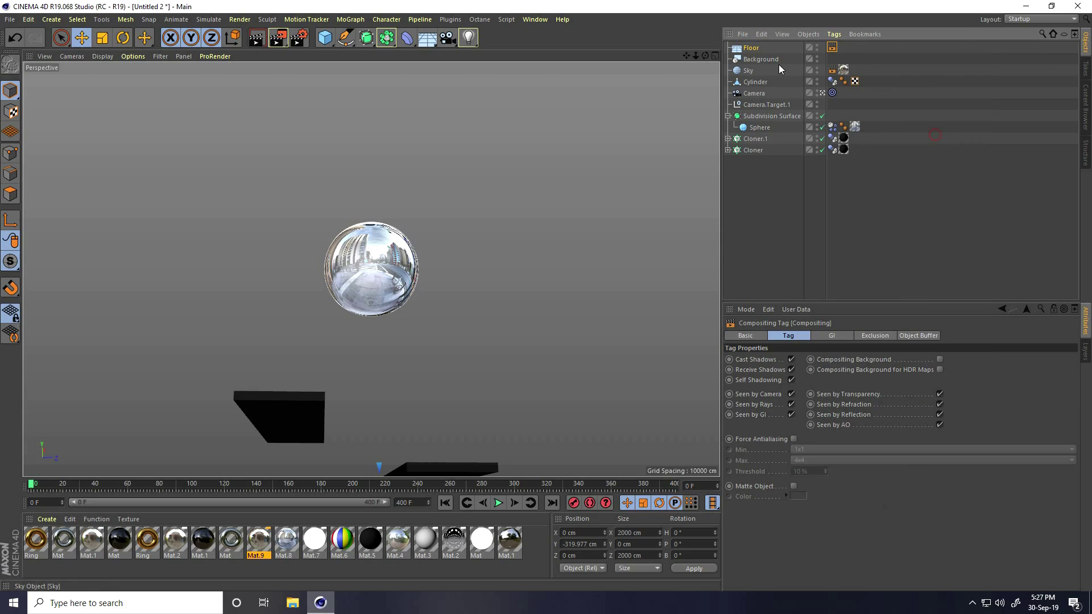
{"action": "left_click", "coordinate": [941, 360]}
{"action": "left_click", "coordinate": [940, 369]}
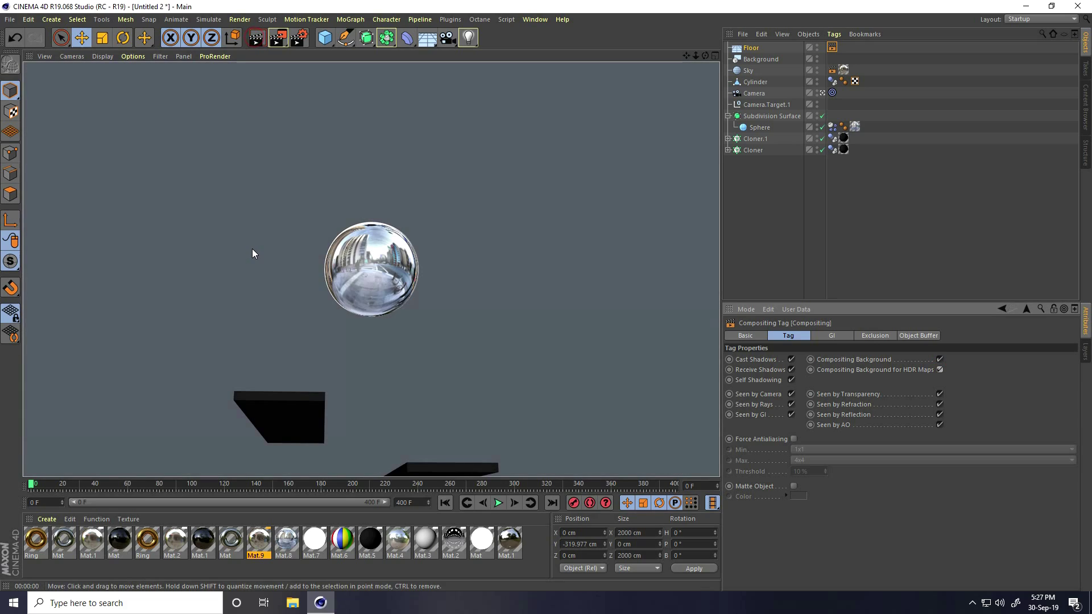
Step: Apply Mat.3 to the floor and render a viewport preview at frame 89
{"action": "left_click", "coordinate": [423, 541]}
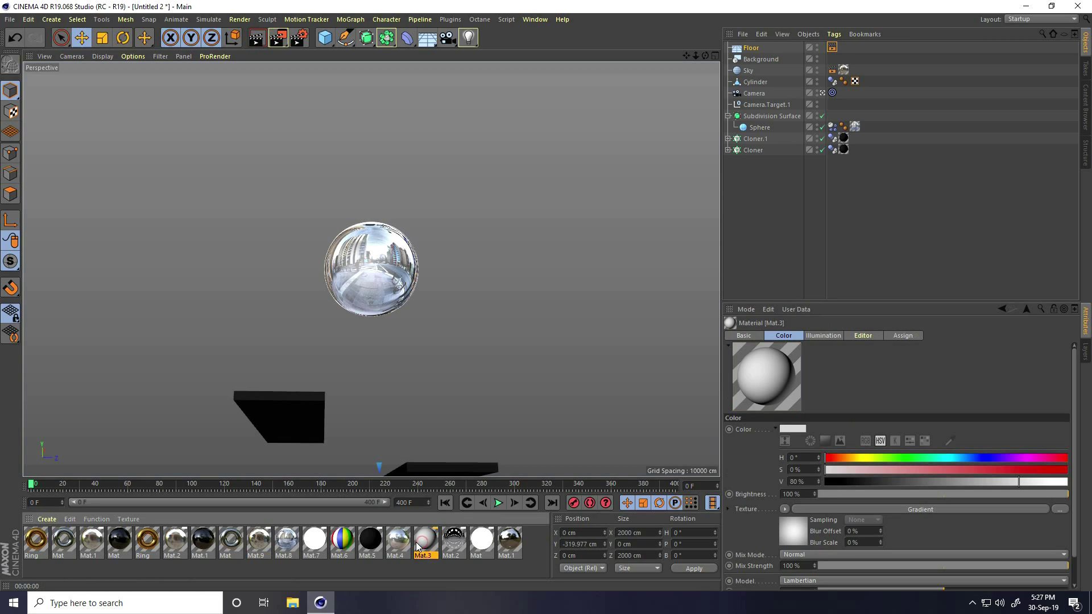
{"action": "left_click_drag", "start_coordinate": [427, 543], "coordinate": [756, 59]}
{"action": "left_click_drag", "start_coordinate": [424, 540], "coordinate": [752, 49]}
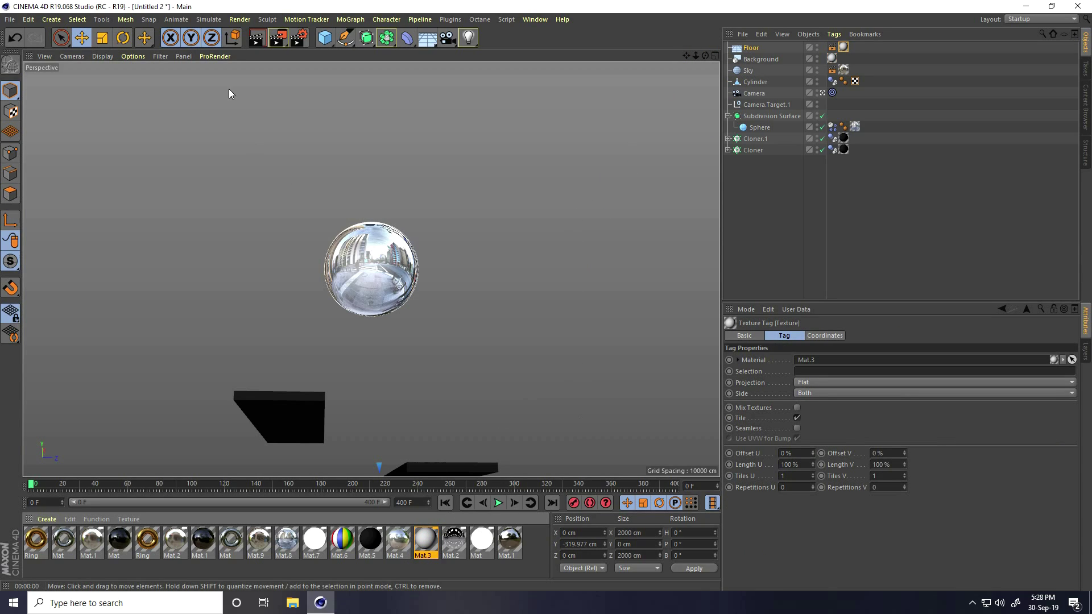
{"action": "left_click", "coordinate": [254, 39]}
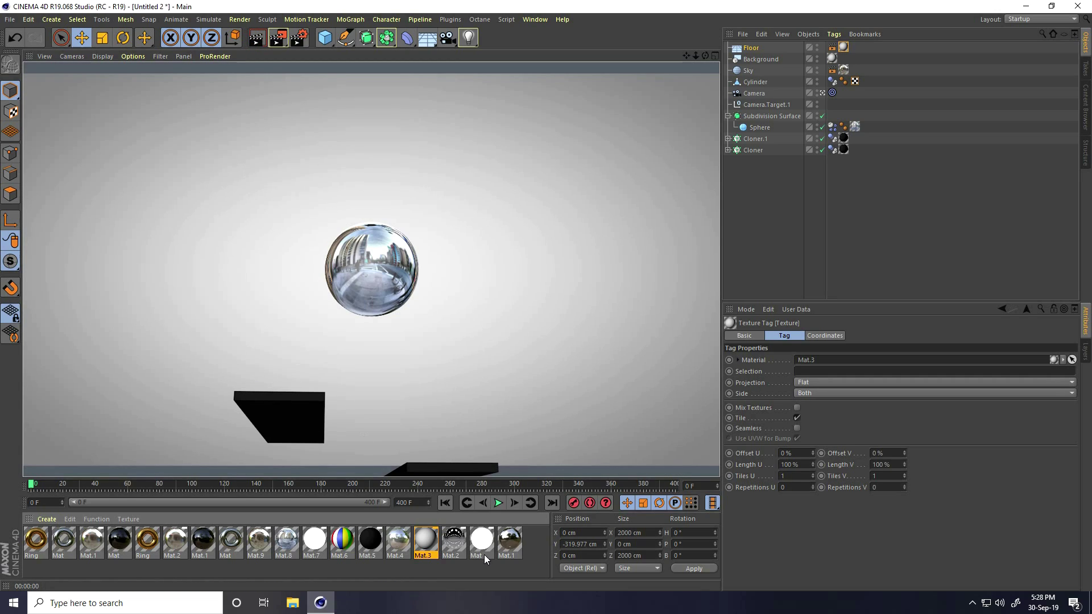
{"action": "left_click", "coordinate": [498, 503]}
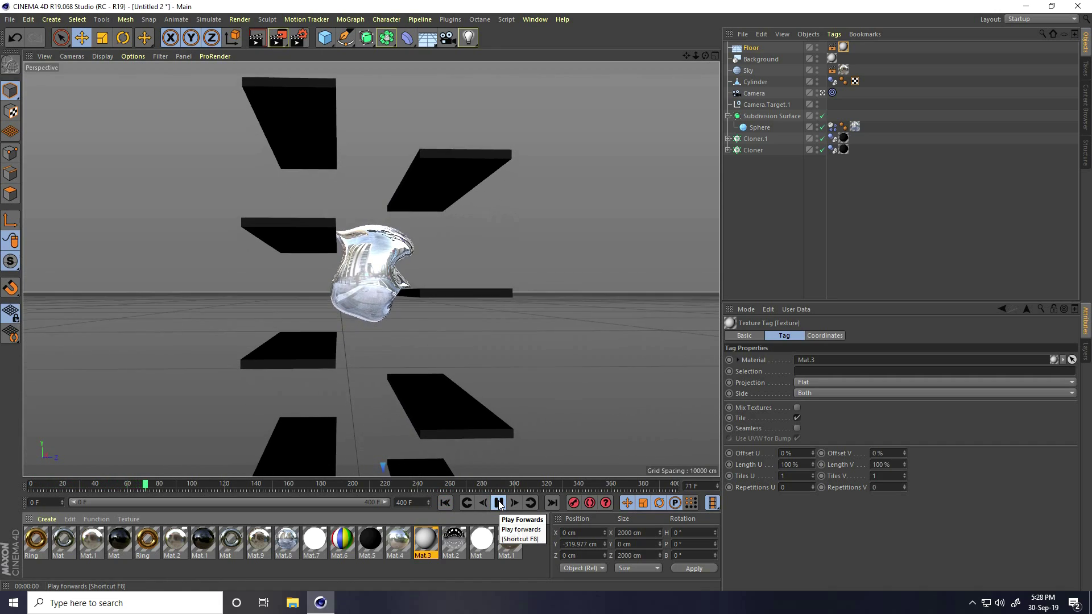
{"action": "left_click", "coordinate": [499, 503]}
{"action": "left_click", "coordinate": [257, 45]}
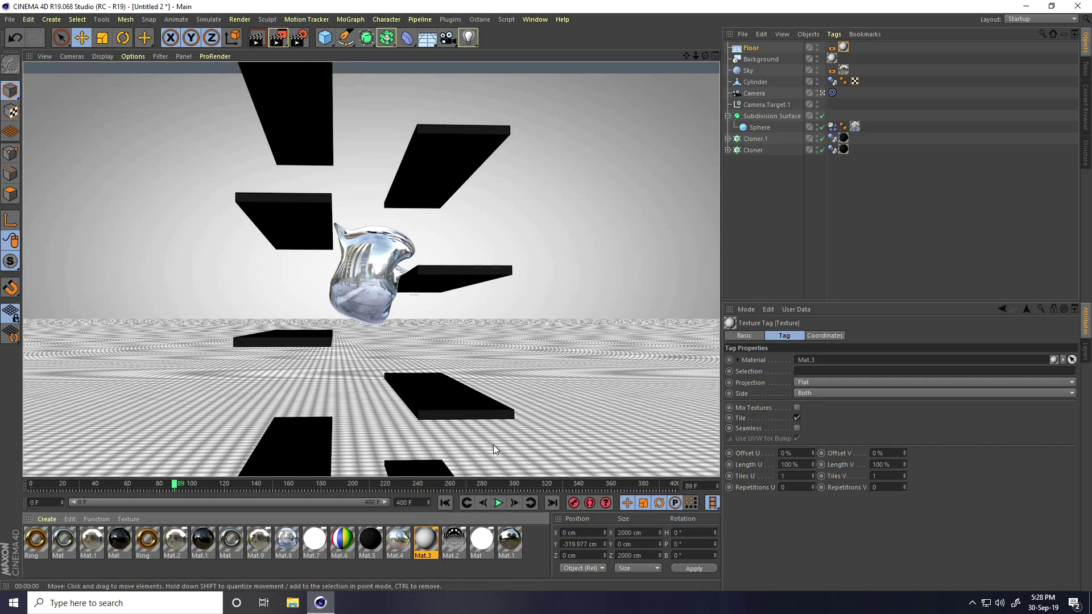
Step: Uncheck Seen by Camera on the floor's Compositing tag and render again at frame 242
{"action": "left_click", "coordinate": [832, 47]}
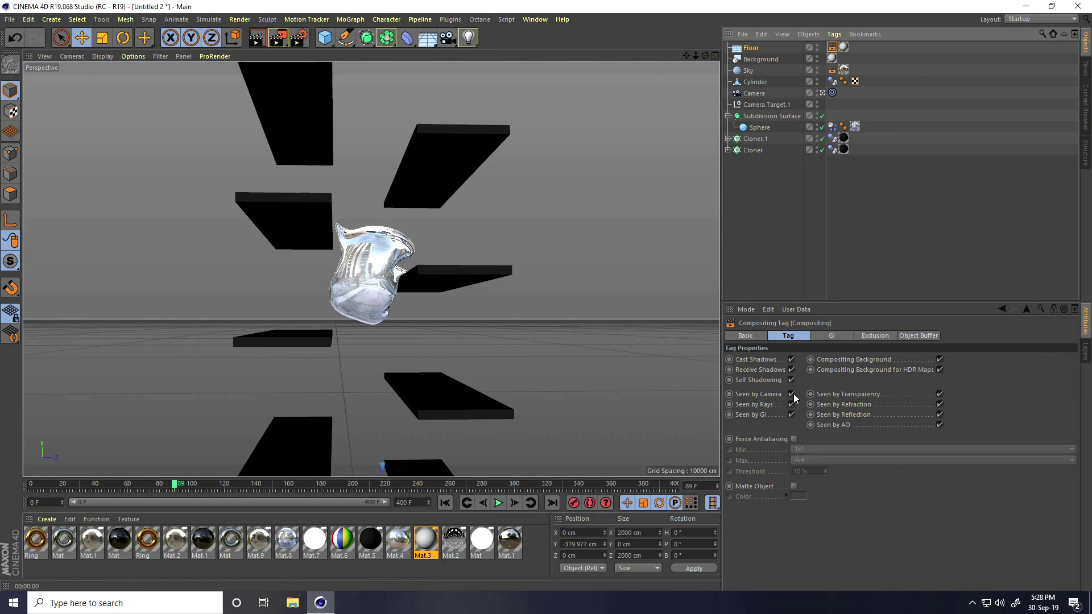
{"action": "left_click", "coordinate": [791, 394]}
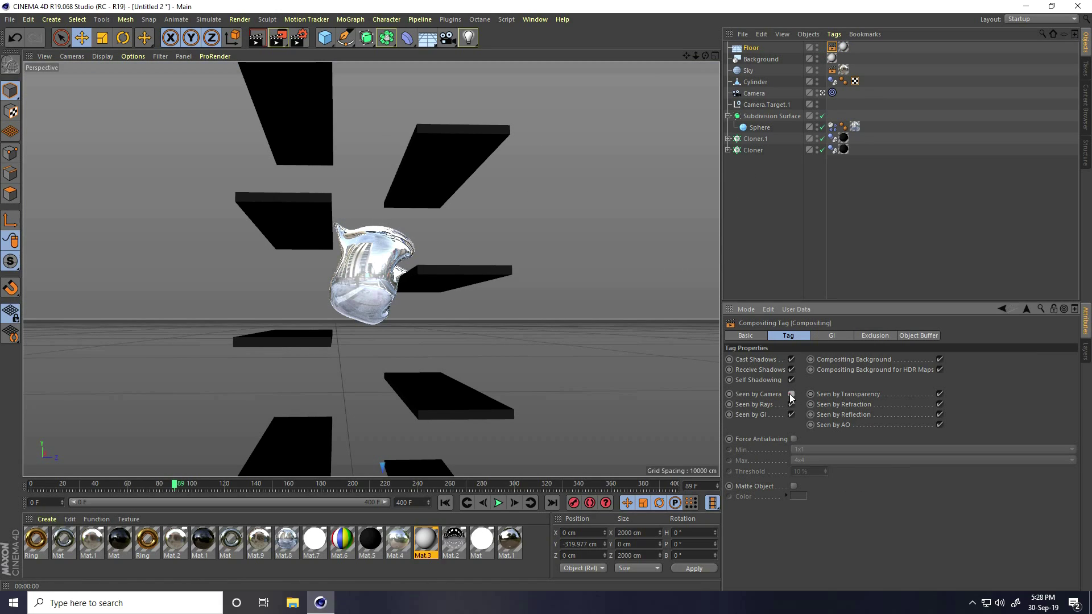
{"action": "left_click", "coordinate": [258, 39]}
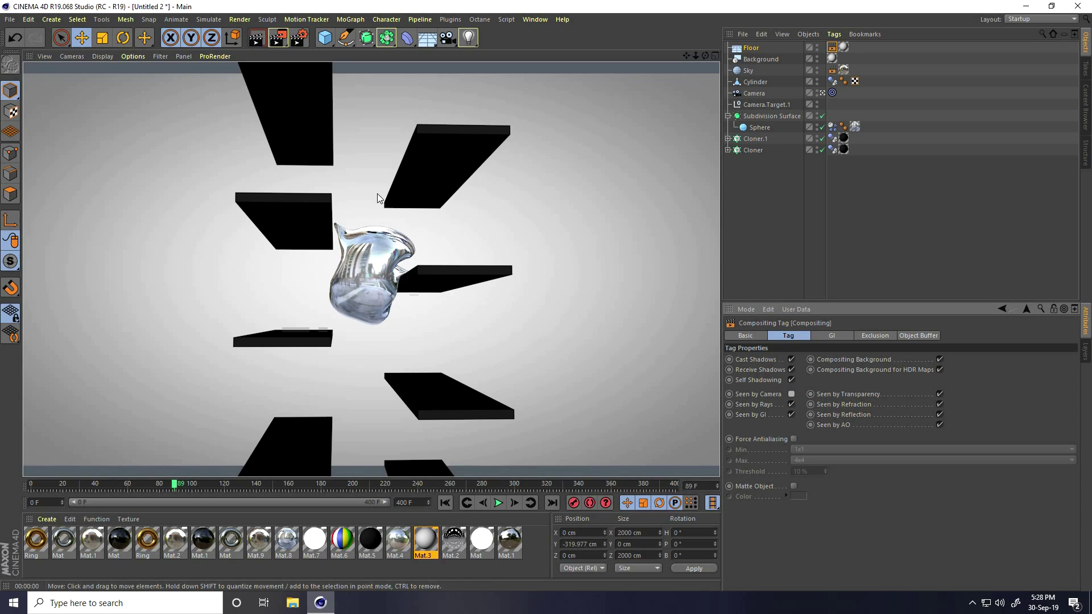
{"action": "left_click", "coordinate": [446, 504]}
{"action": "left_click", "coordinate": [499, 503]}
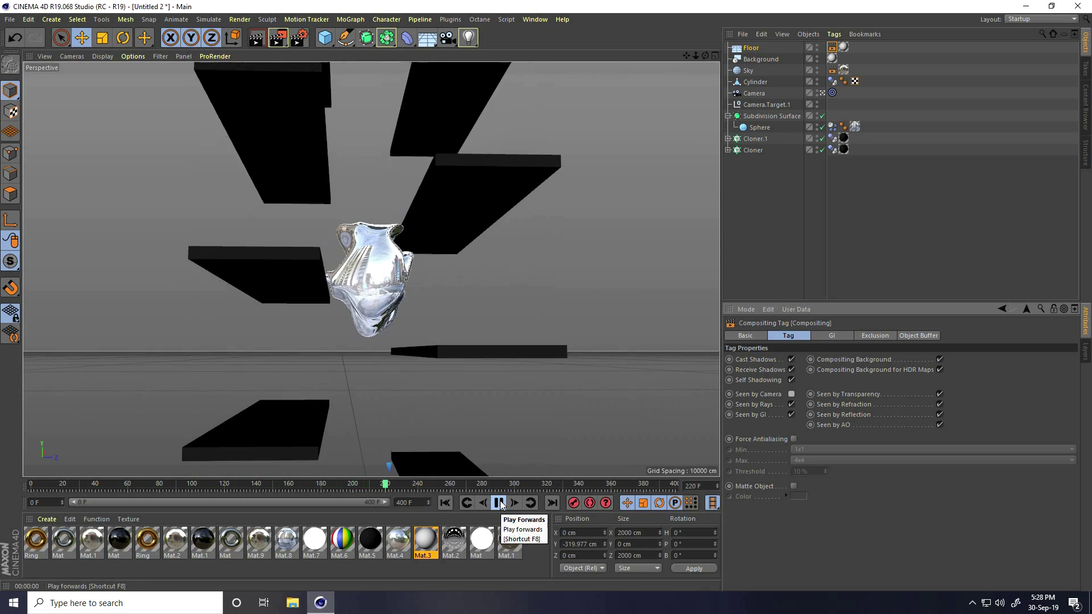
{"action": "left_click", "coordinate": [499, 503]}
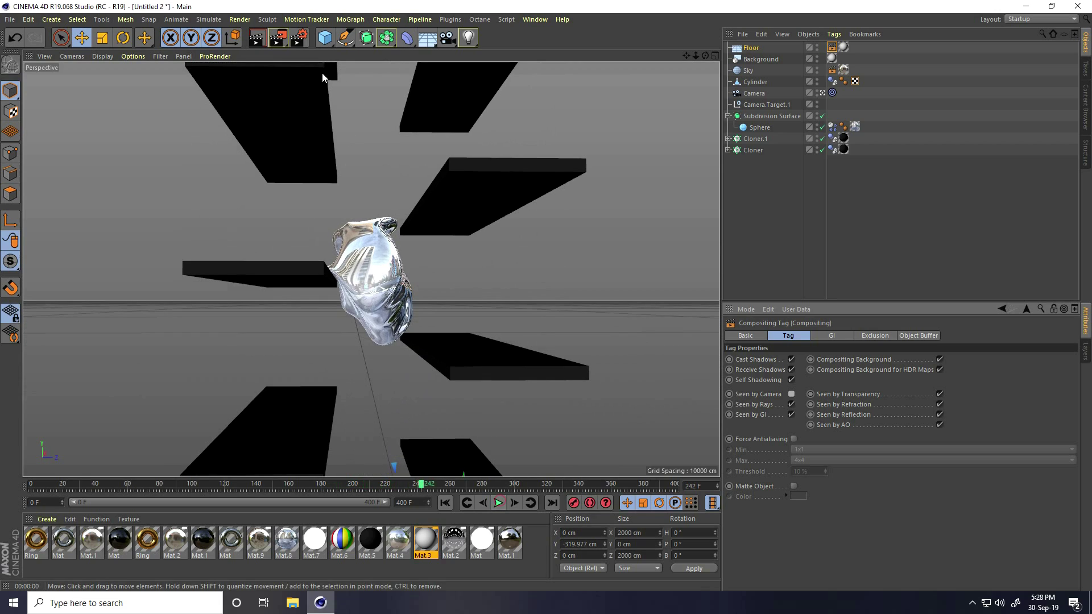
{"action": "left_click", "coordinate": [256, 38]}
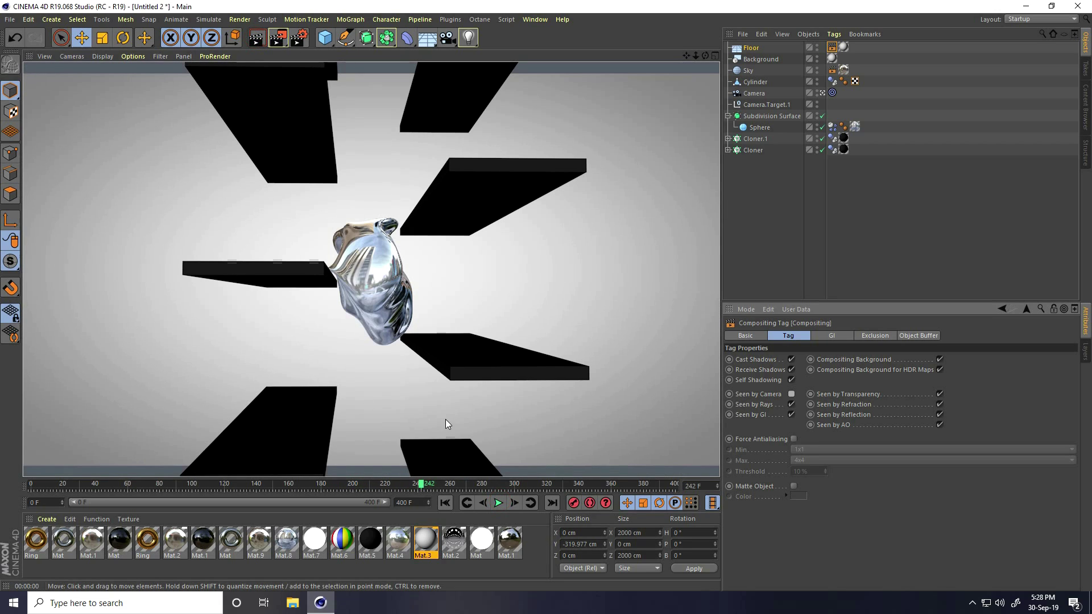
{"action": "left_click", "coordinate": [823, 92]}
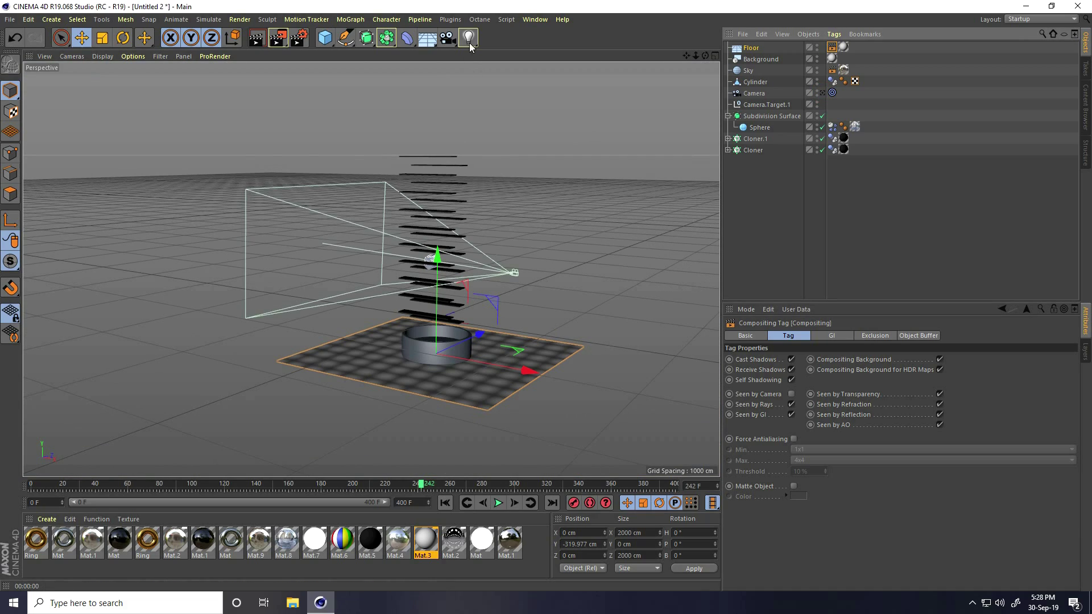
Step: Add an omni light raised high above the scene, plus an Array object
{"action": "left_click", "coordinate": [470, 38]}
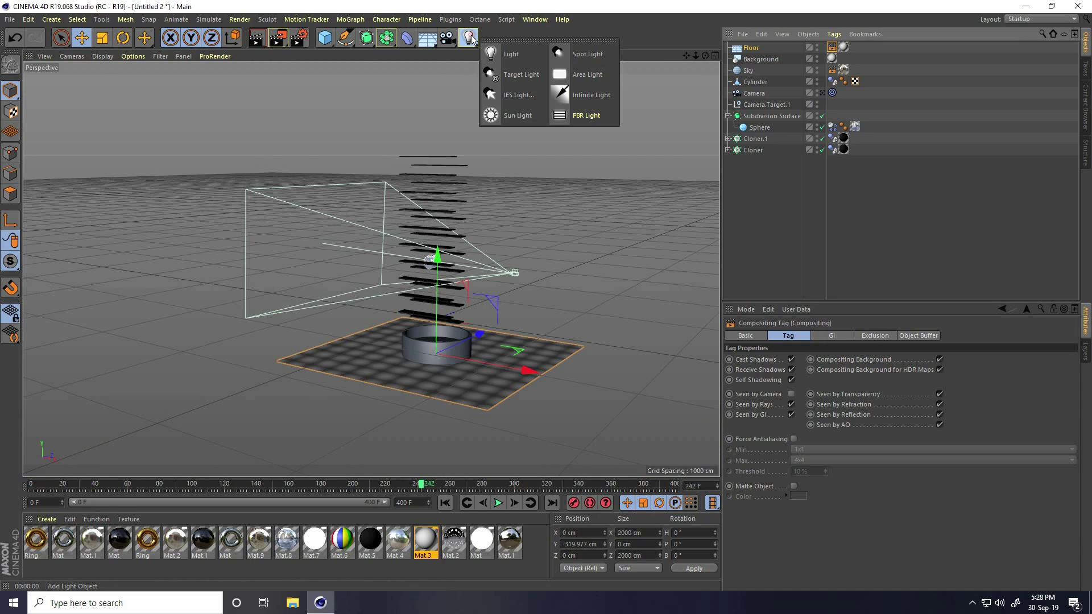
{"action": "left_click", "coordinate": [515, 56]}
{"action": "left_click_drag", "start_coordinate": [439, 227], "coordinate": [439, 162]}
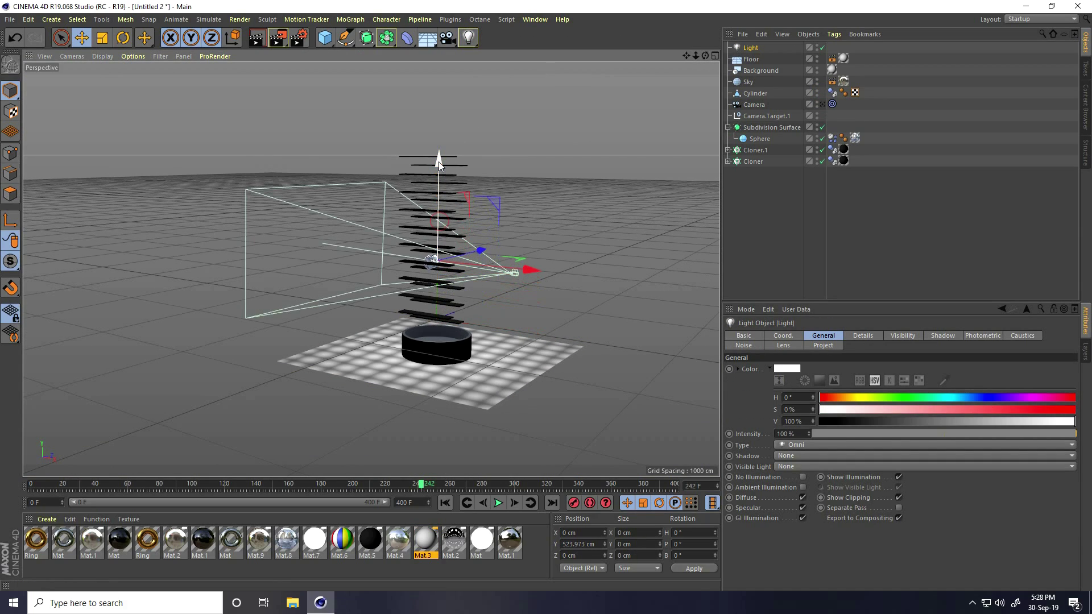
{"action": "left_click", "coordinate": [366, 38]}
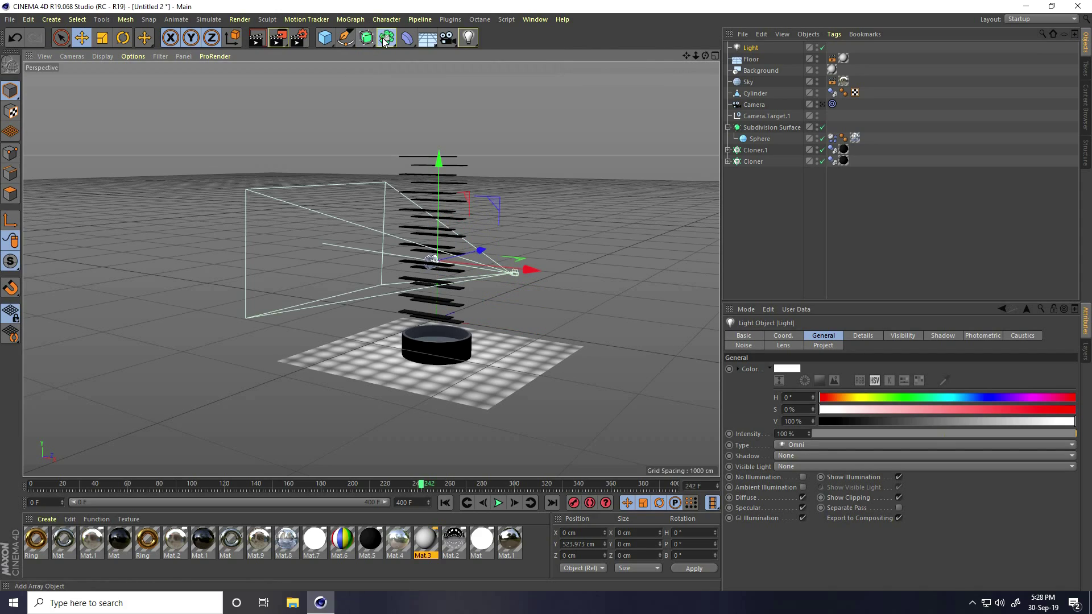
{"action": "left_click", "coordinate": [387, 37]}
{"action": "left_click", "coordinate": [422, 56]}
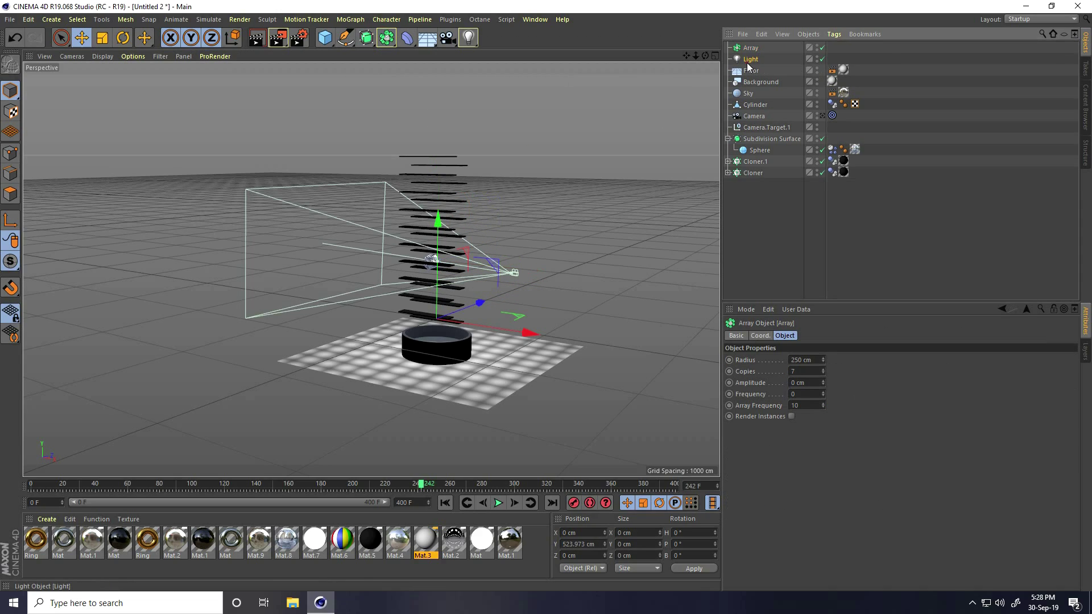
Step: Parent the Light under the Array, widen its radius to 1771 cm and lift it above the stairs
{"action": "left_click", "coordinate": [746, 60]}
{"action": "left_click_drag", "start_coordinate": [747, 63], "coordinate": [752, 50]}
{"action": "left_click", "coordinate": [751, 49]}
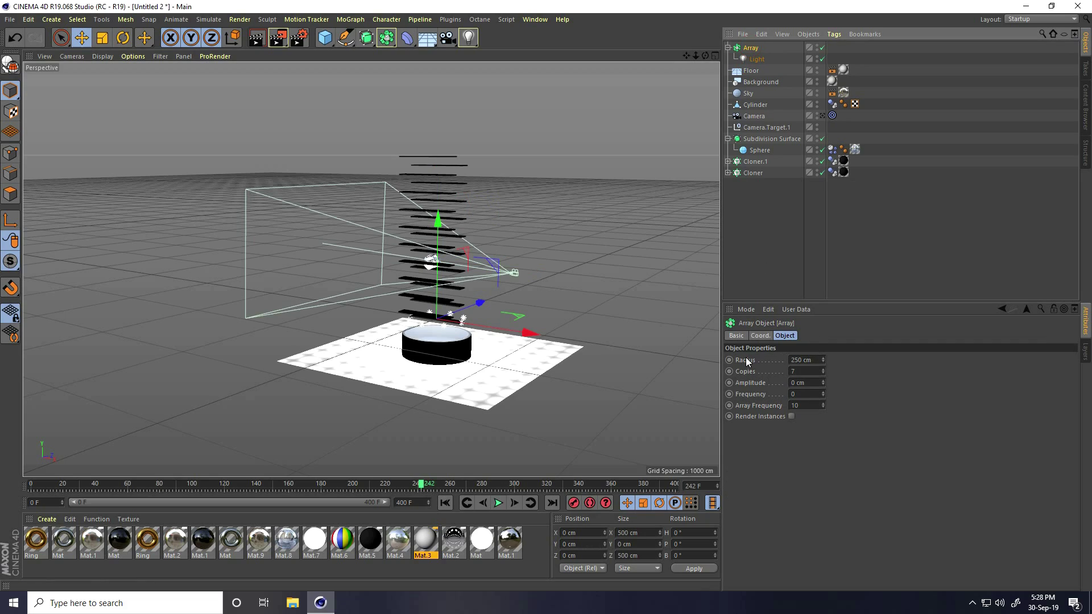
{"action": "left_click_drag", "start_coordinate": [822, 359], "coordinate": [822, 356]}
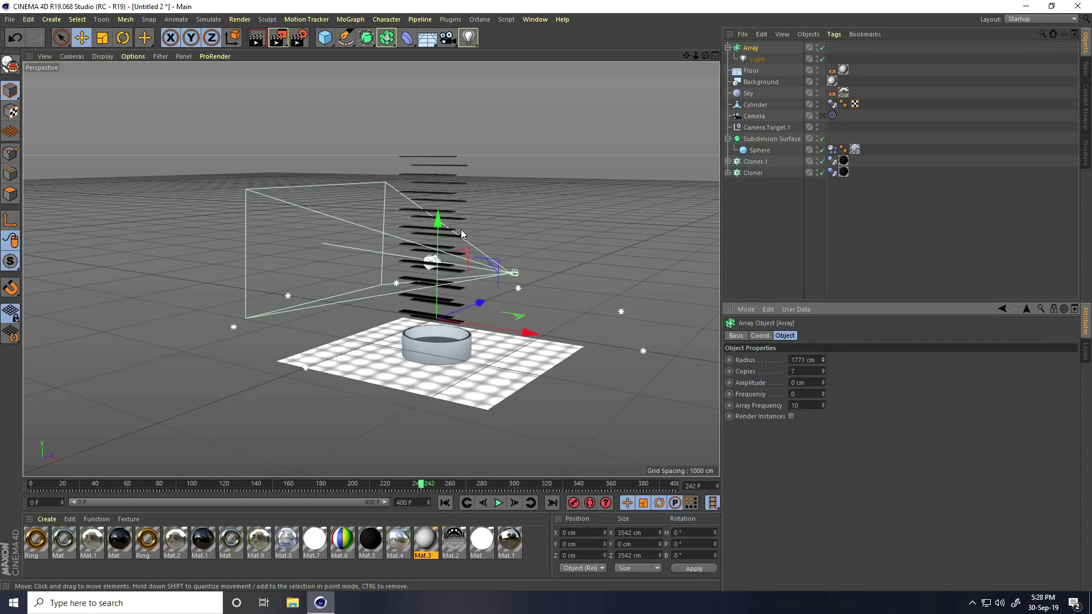
{"action": "left_click_drag", "start_coordinate": [440, 220], "coordinate": [445, 111]}
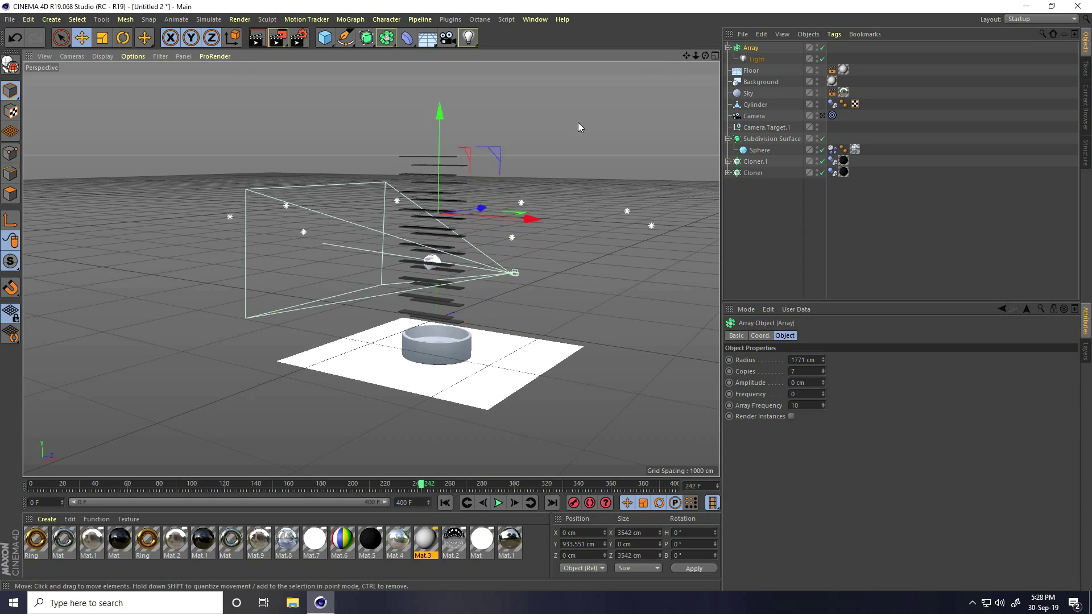
Step: Set the light intensity to 60% with Shadow Maps (Soft) shadows
{"action": "left_click", "coordinate": [768, 60]}
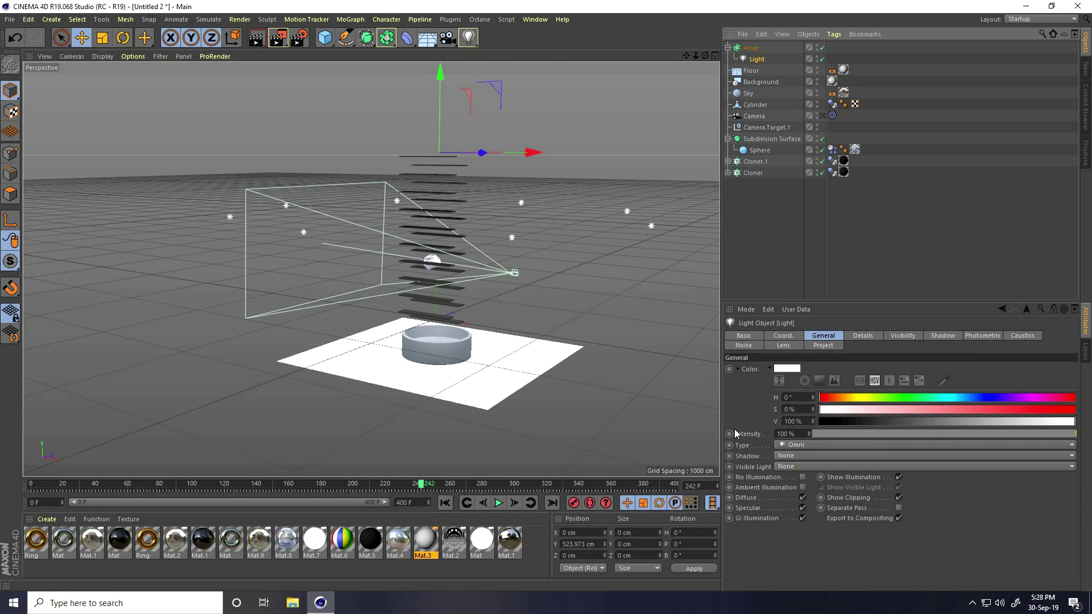
{"action": "double_click", "coordinate": [800, 434]}
{"action": "type", "text": "60"}
{"action": "key", "text": "Return"}
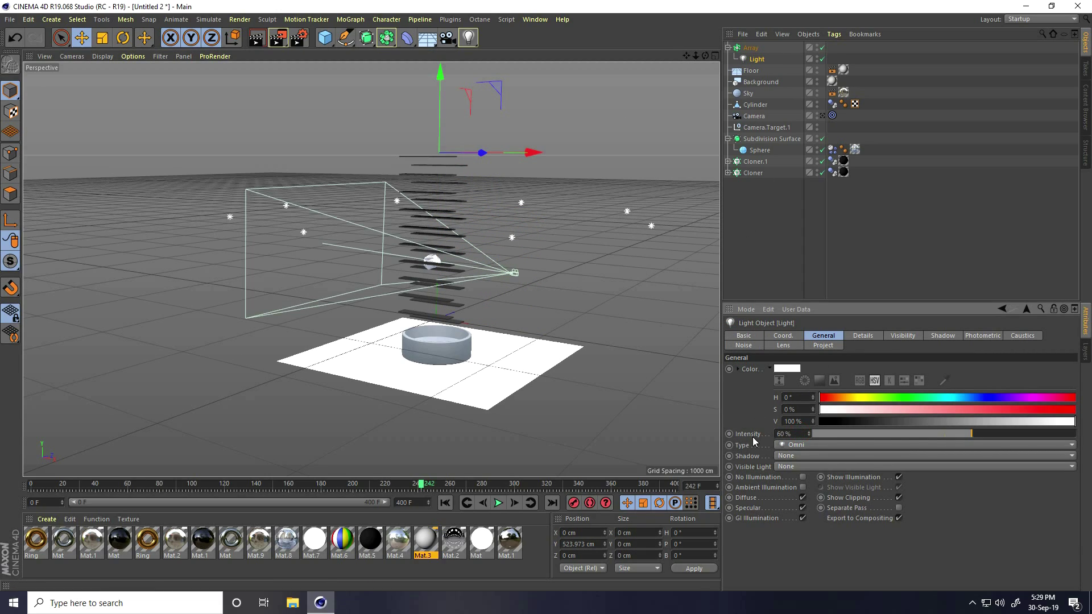
{"action": "left_click", "coordinate": [786, 455]}
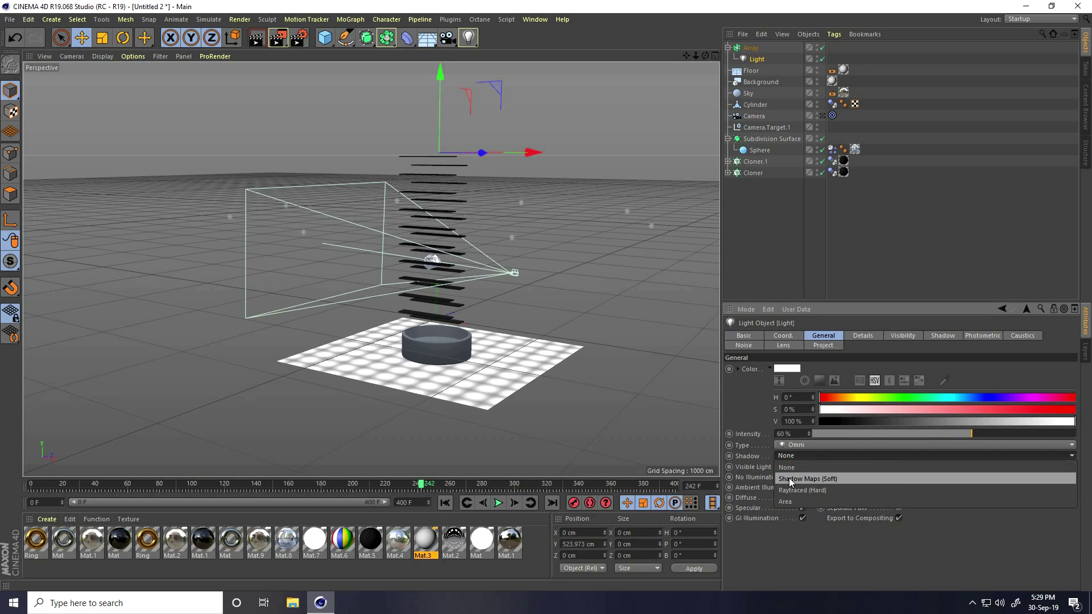
{"action": "left_click", "coordinate": [791, 479]}
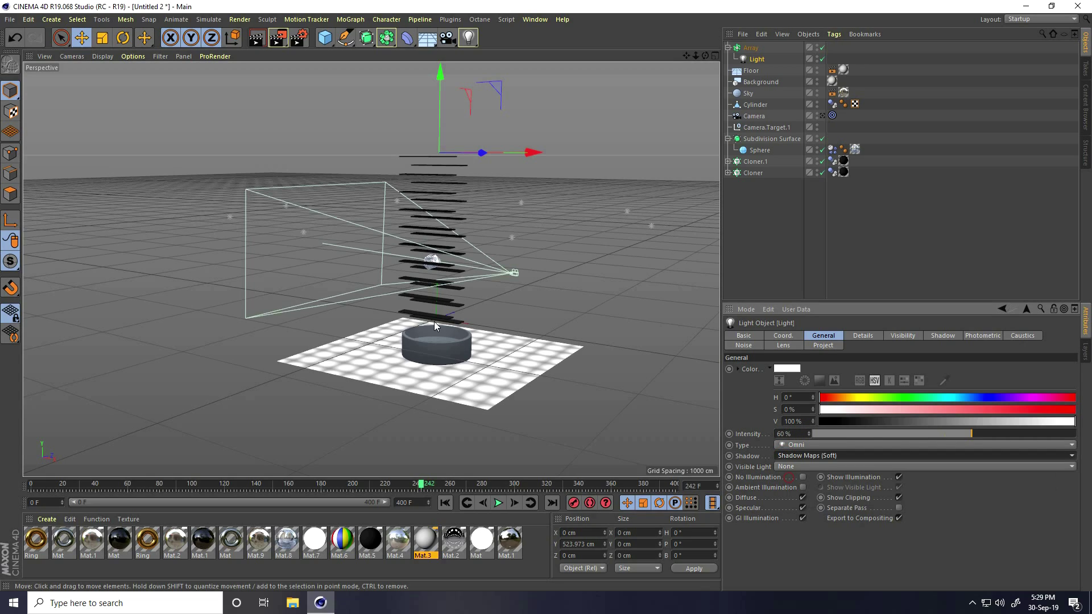
Step: Add Ambient Occlusion and Global Illumination render effects with 128 max samples and 100% accuracy
{"action": "left_click", "coordinate": [297, 39]}
{"action": "left_click", "coordinate": [90, 208]}
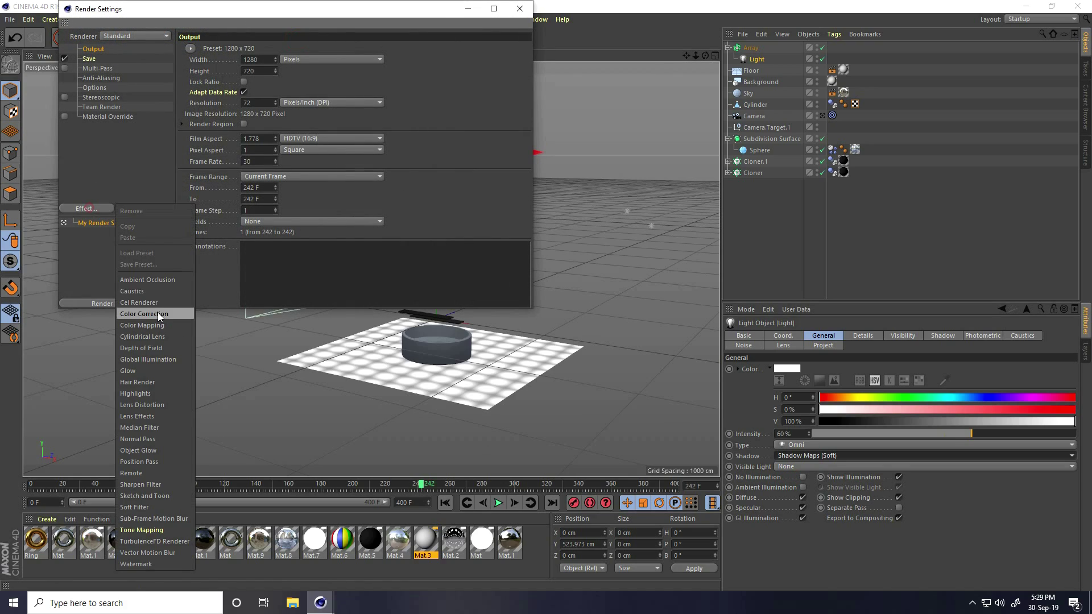
{"action": "left_click", "coordinate": [148, 281]}
{"action": "left_click", "coordinate": [80, 210]}
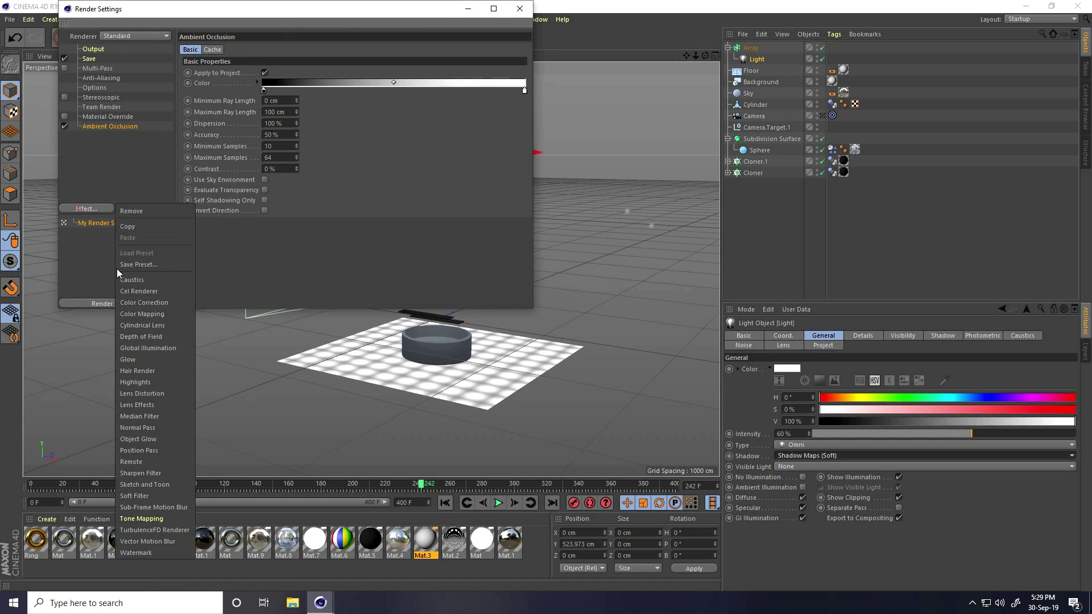
{"action": "left_click", "coordinate": [150, 348]}
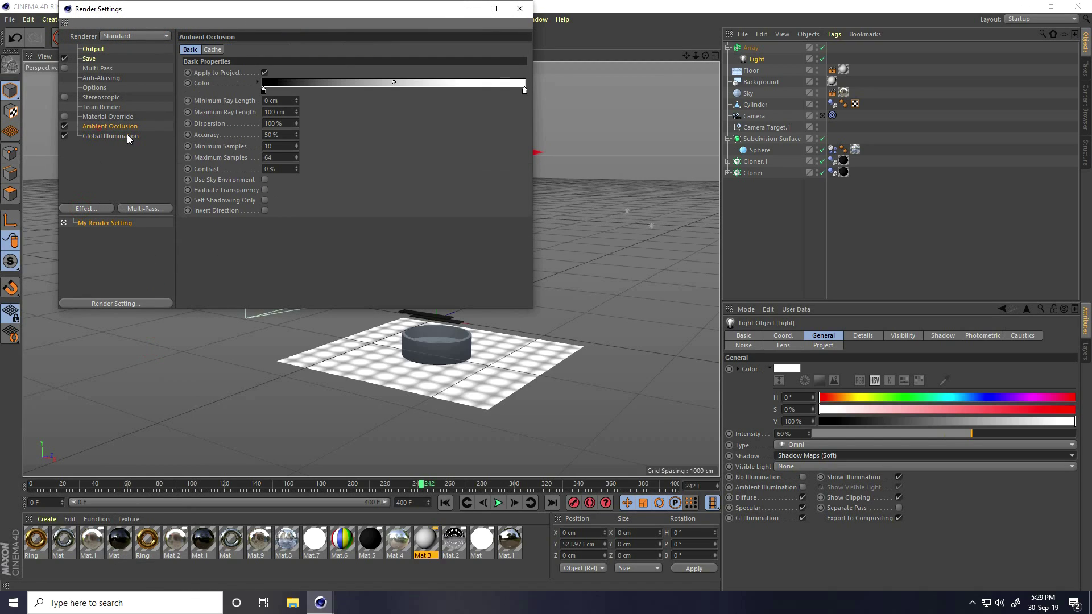
{"action": "type", "text": "128"}
{"action": "left_click", "coordinate": [245, 137]}
{"action": "key", "text": "Return"}
Step: Set anti-aliasing to Best, then apply Mat.5 to the cylinder bowl
{"action": "left_click", "coordinate": [101, 78]}
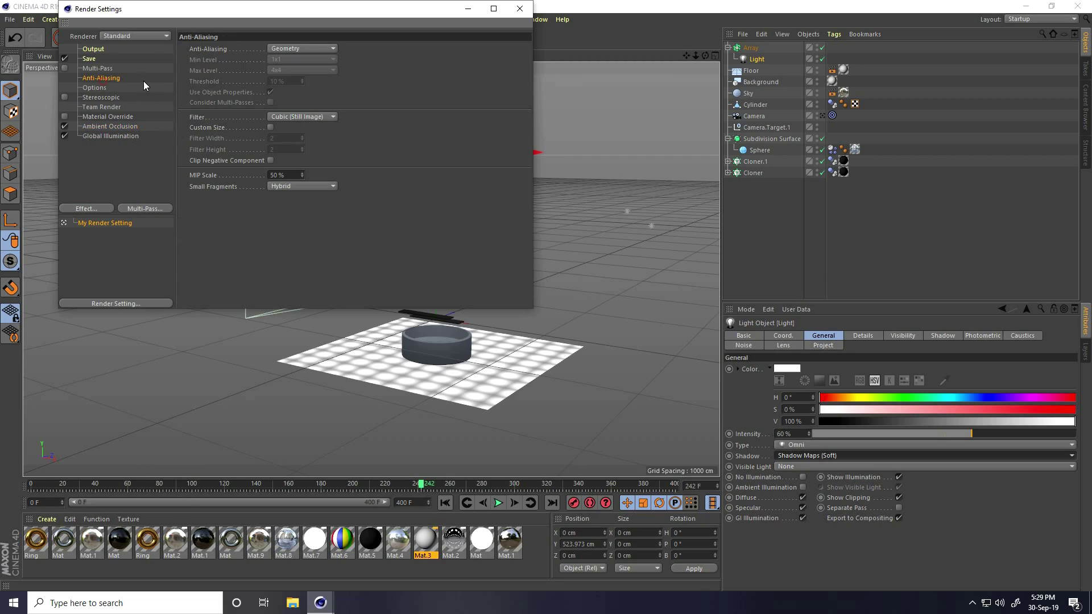
{"action": "left_click", "coordinate": [300, 49]}
{"action": "left_click", "coordinate": [291, 86]}
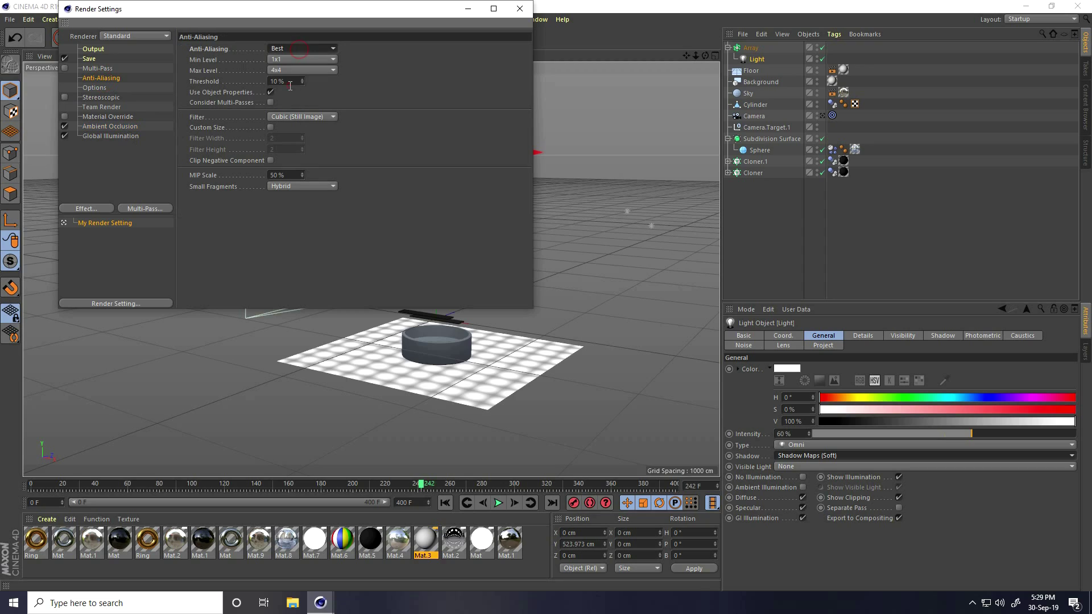
{"action": "left_click", "coordinate": [519, 9]}
{"action": "left_click_drag", "start_coordinate": [481, 370], "coordinate": [461, 349]}
Step: From frame 0 through the scene camera, play the fall to frame 335 and render the sphere in the bowl
{"action": "left_click", "coordinate": [445, 503]}
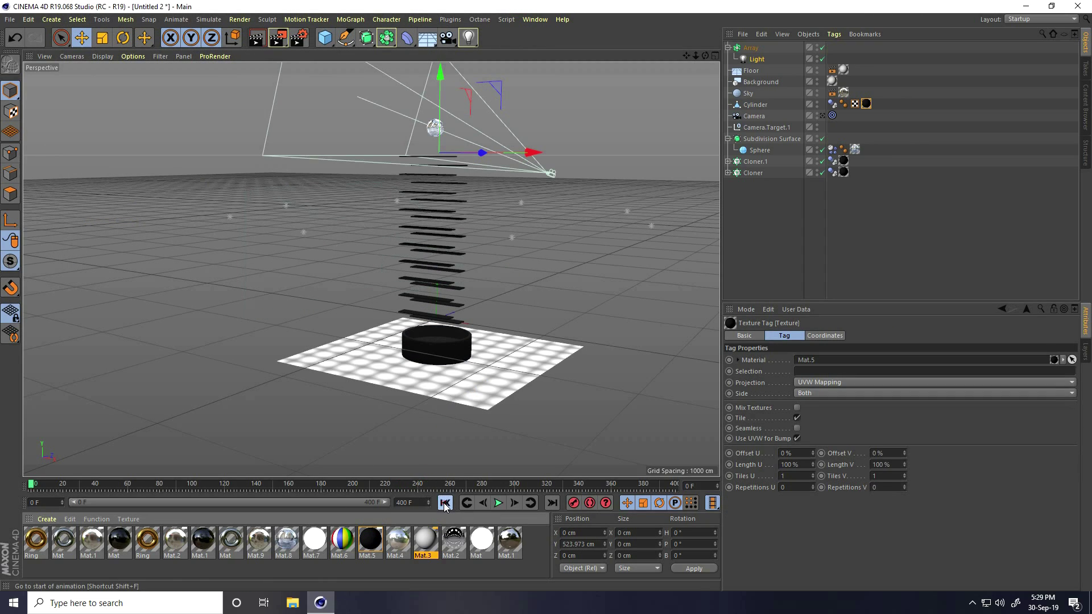
{"action": "left_click", "coordinate": [822, 117]}
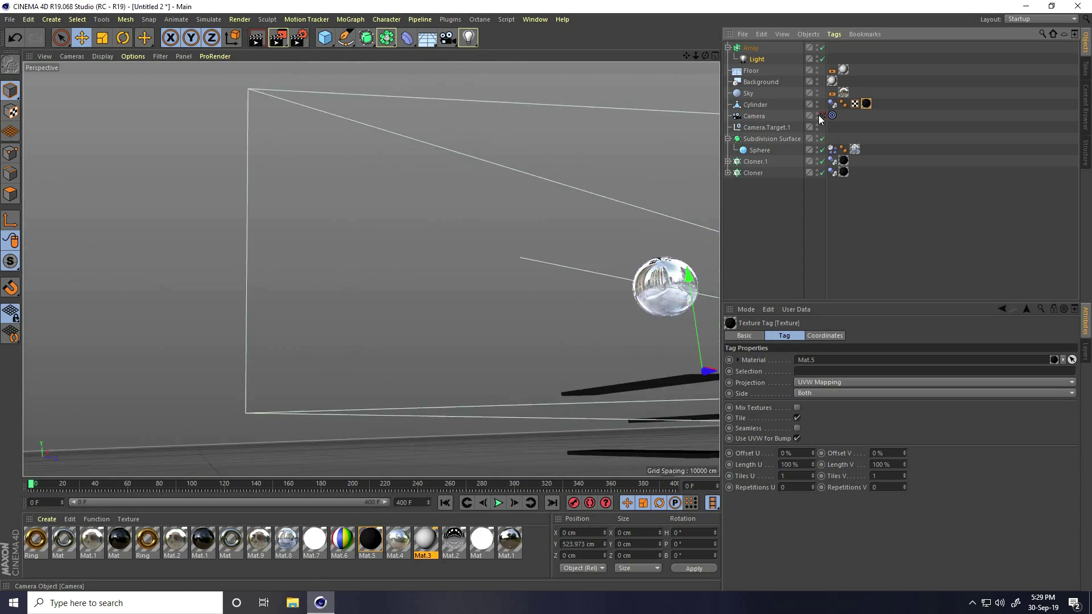
{"action": "left_click", "coordinate": [257, 38]}
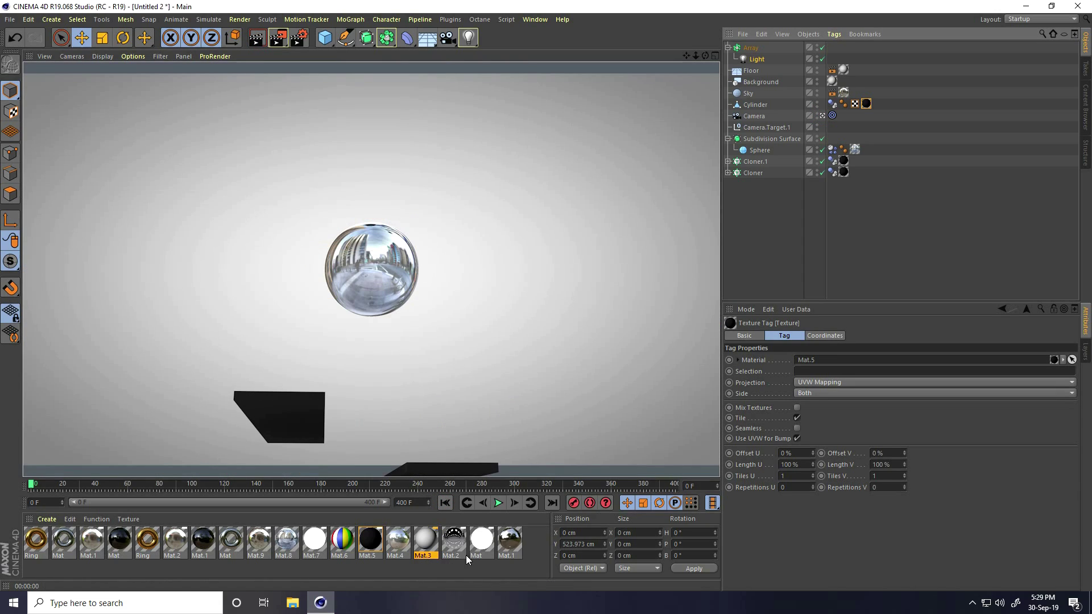
{"action": "left_click", "coordinate": [498, 503]}
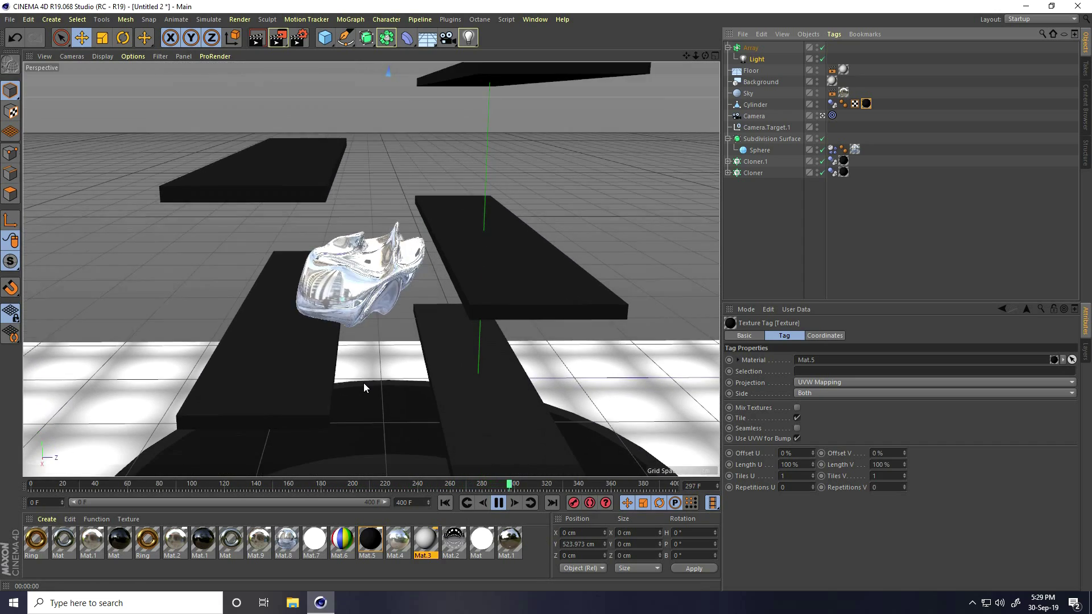
{"action": "left_click", "coordinate": [499, 503]}
{"action": "left_click", "coordinate": [257, 39]}
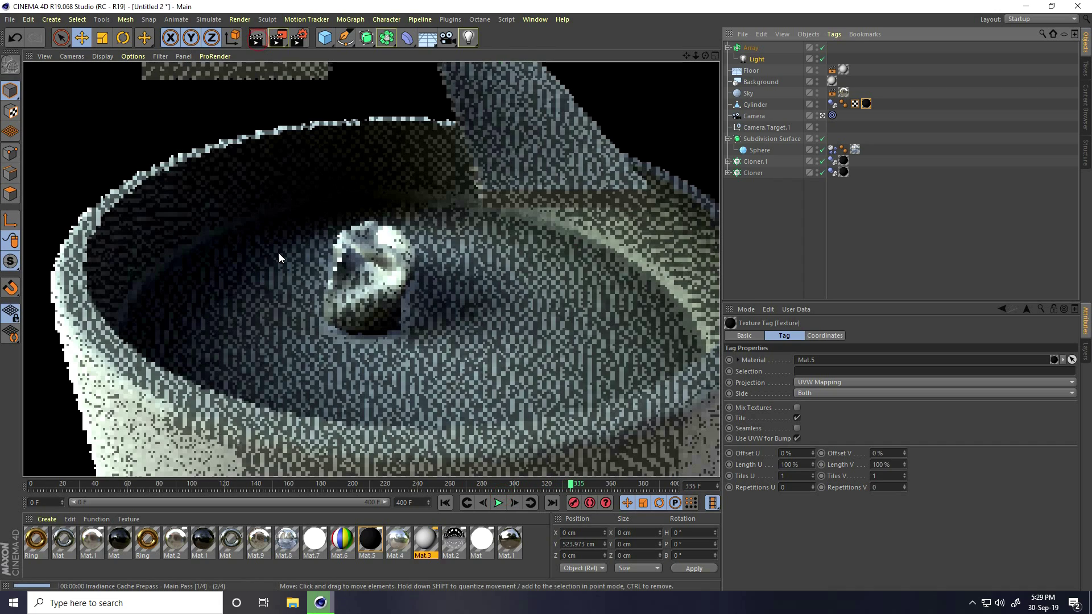